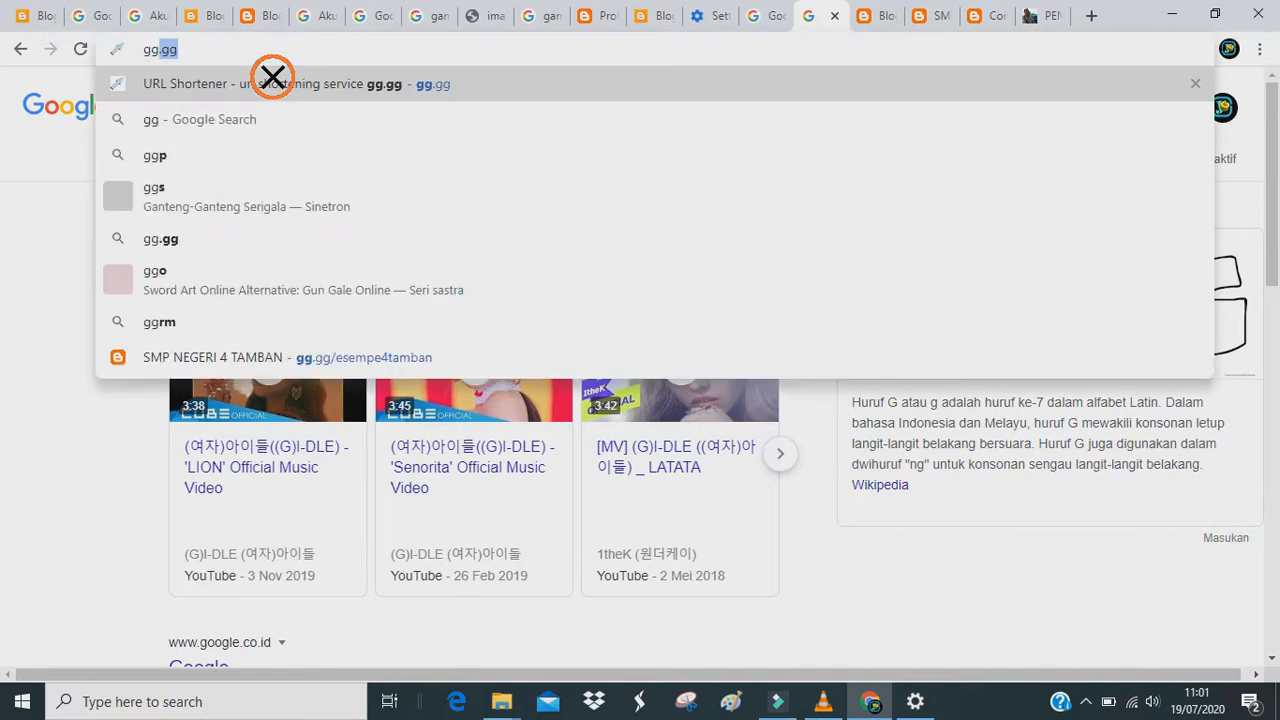
Open the school blog through the short address gg.gg/esempe4tamban.
type(".gg")
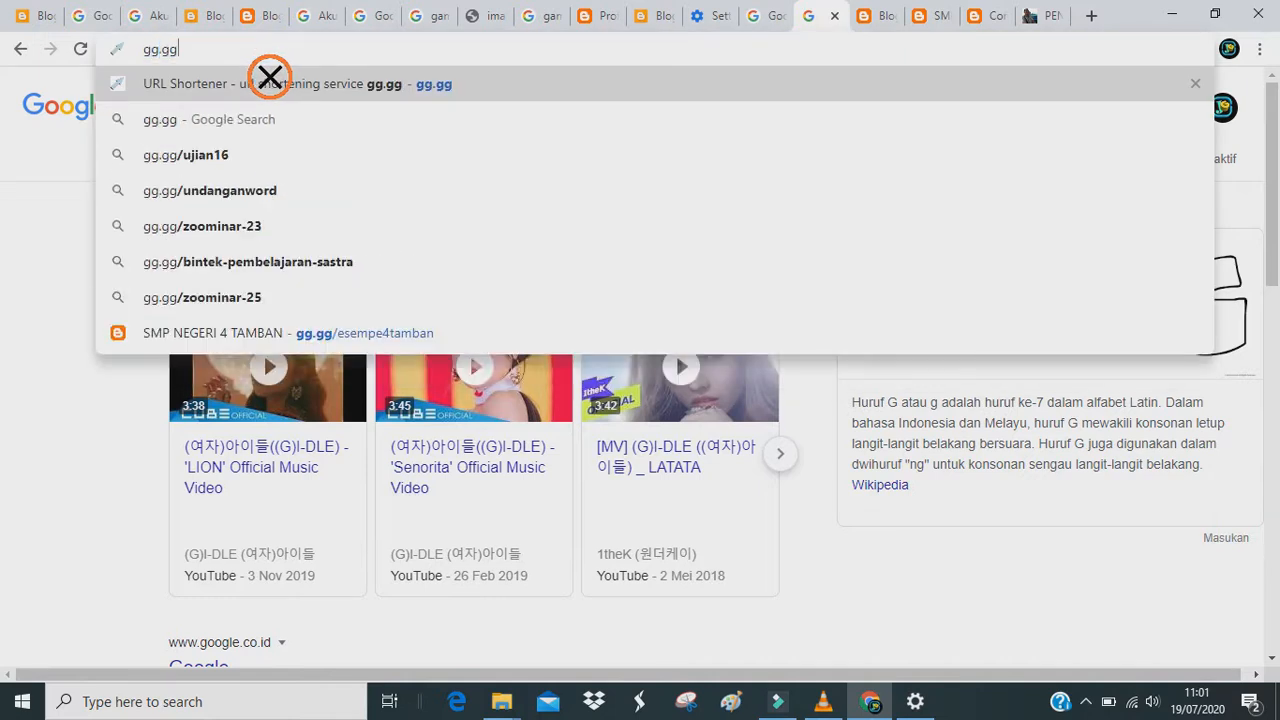
type("/")
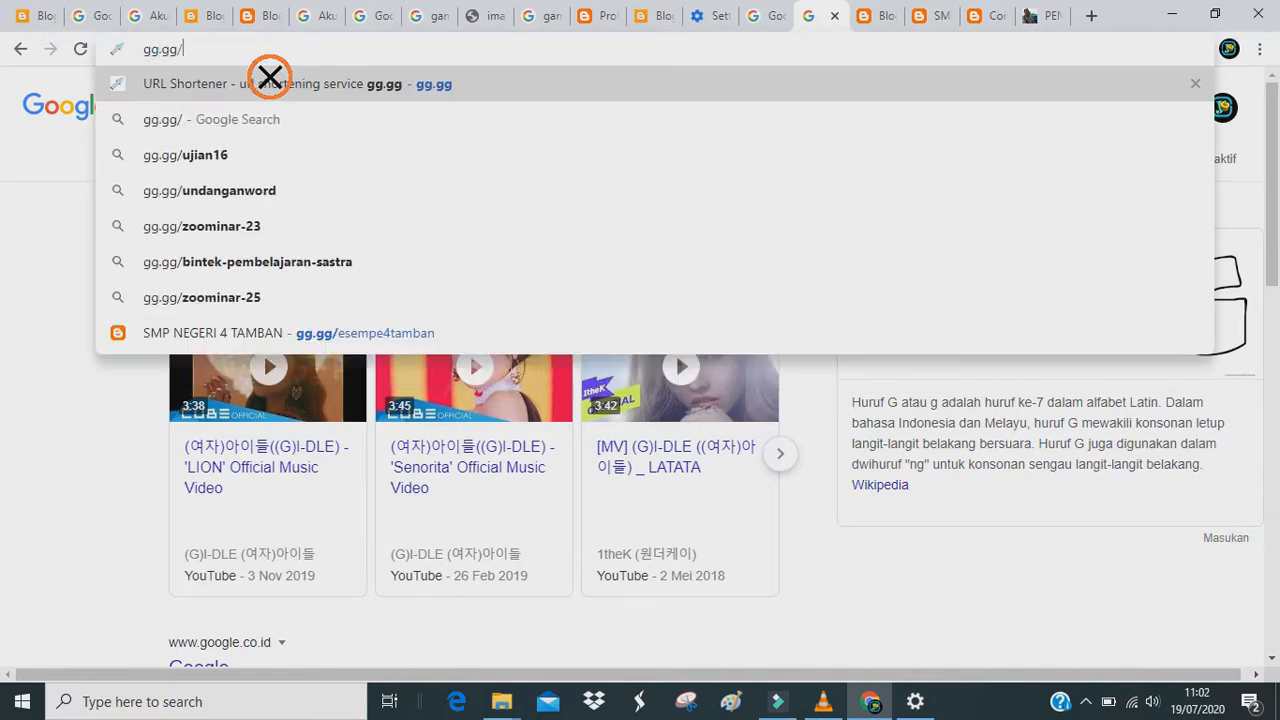
type("es")
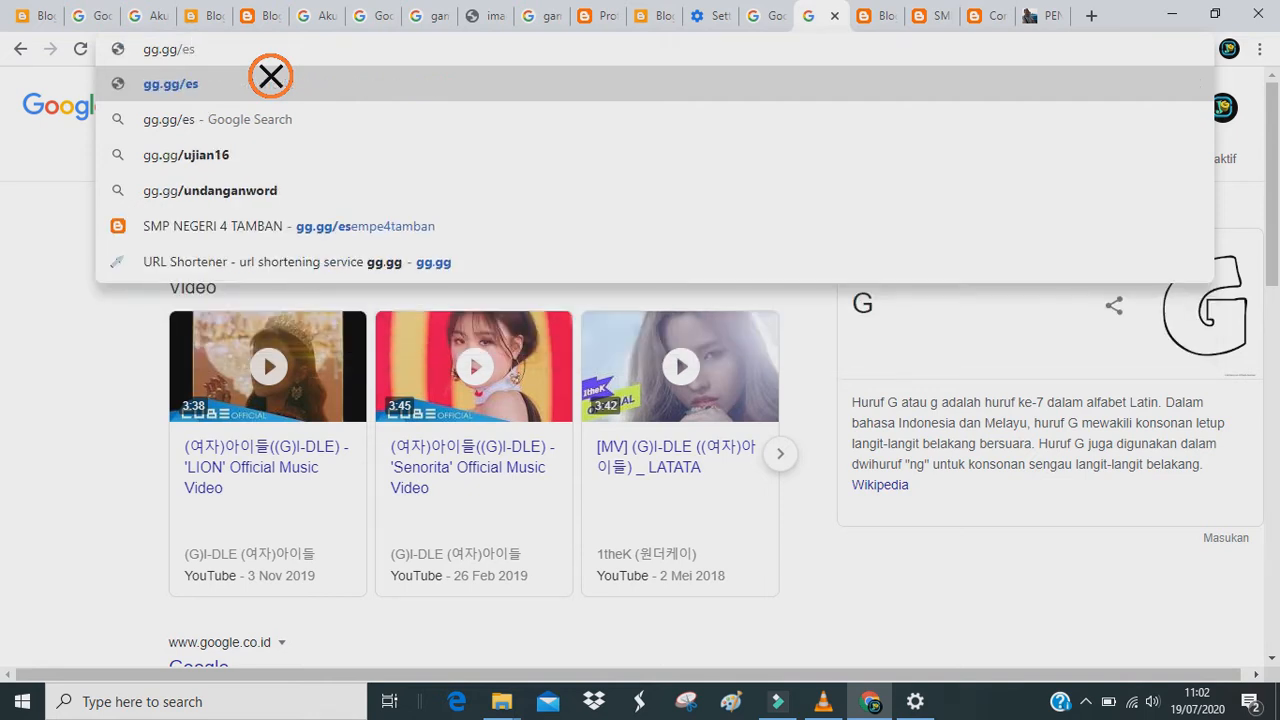
type("em")
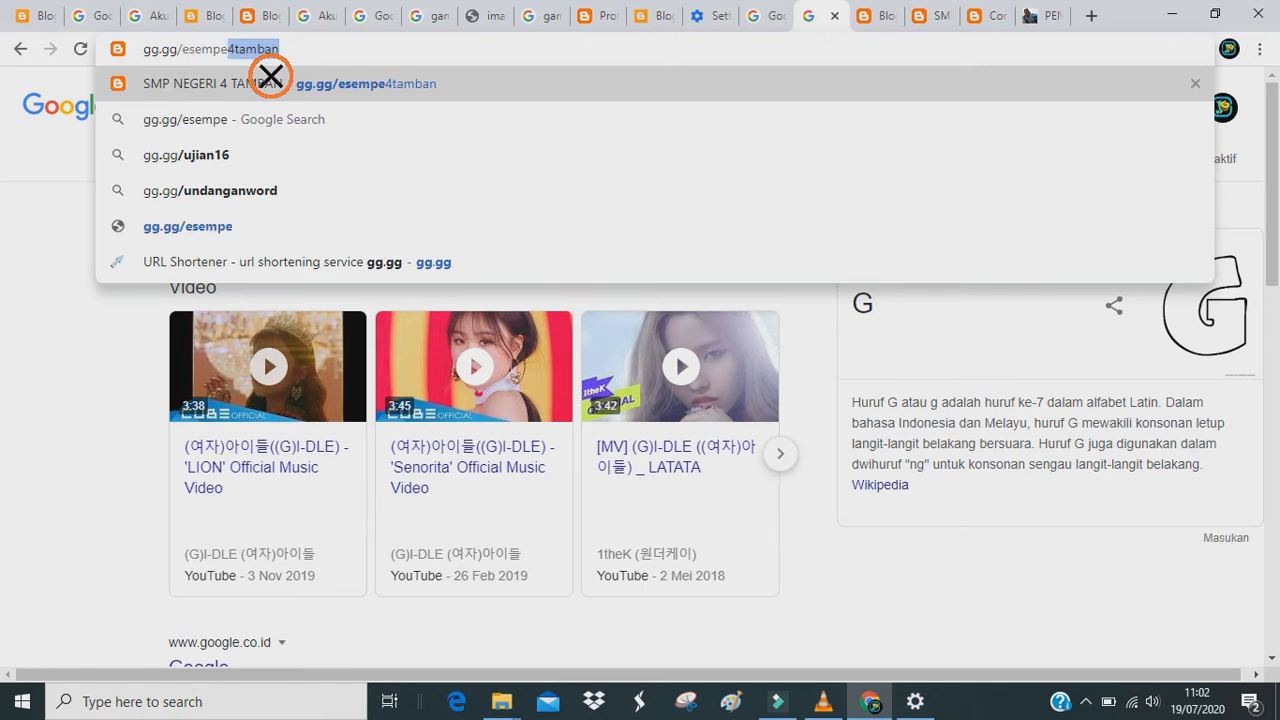
type("pe")
key("Right")
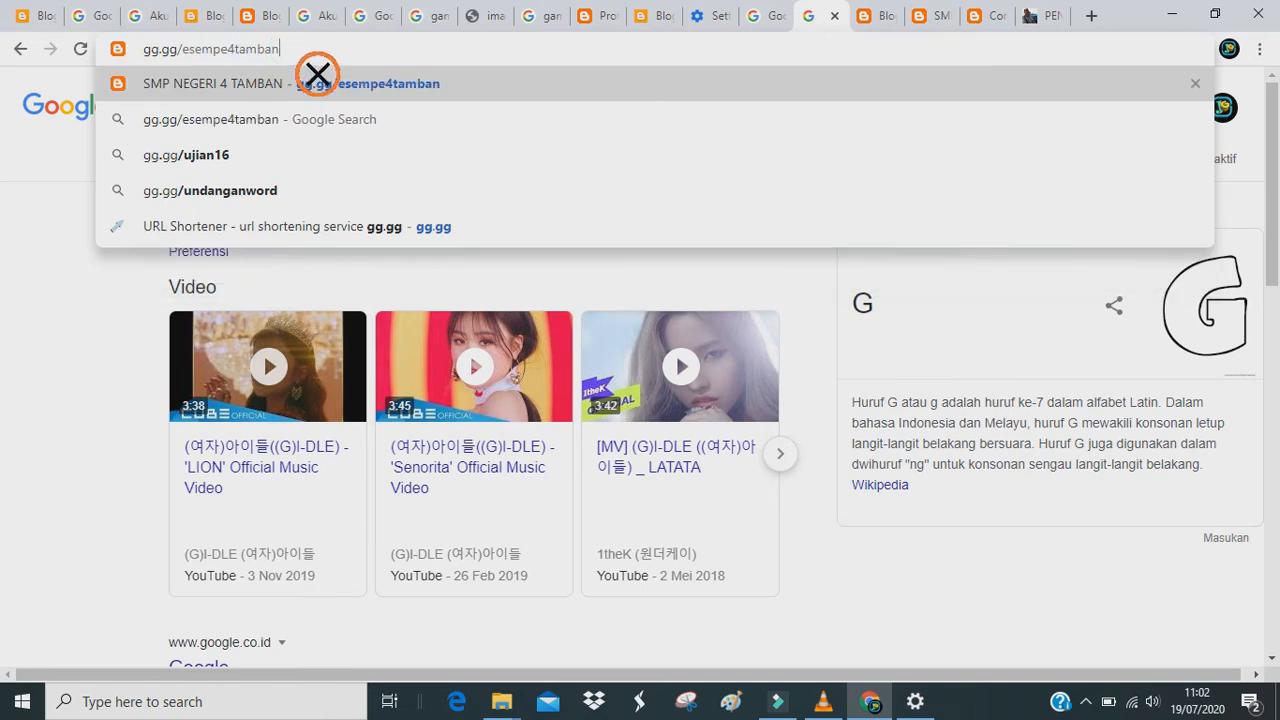
key("Return")
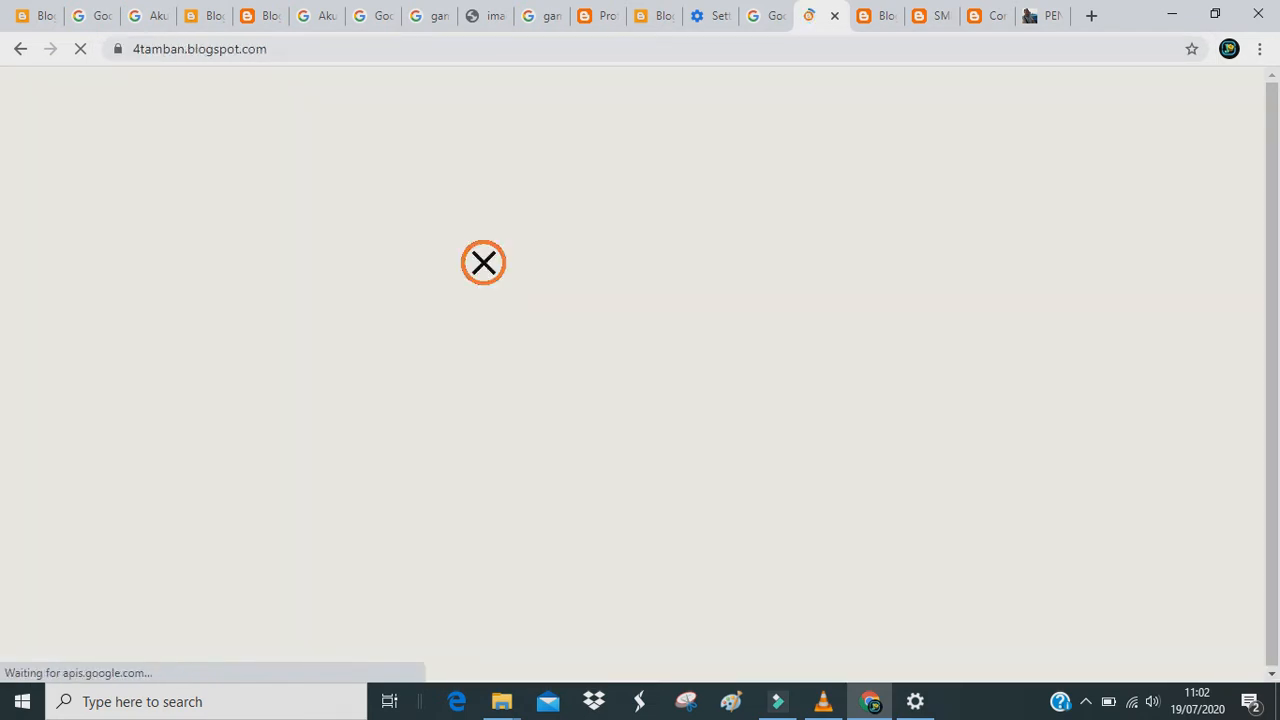
Look over the online class schedule on the blog's home page and open the Prakarya Kelas 9 category.
scroll(709, 245, "down", 2)
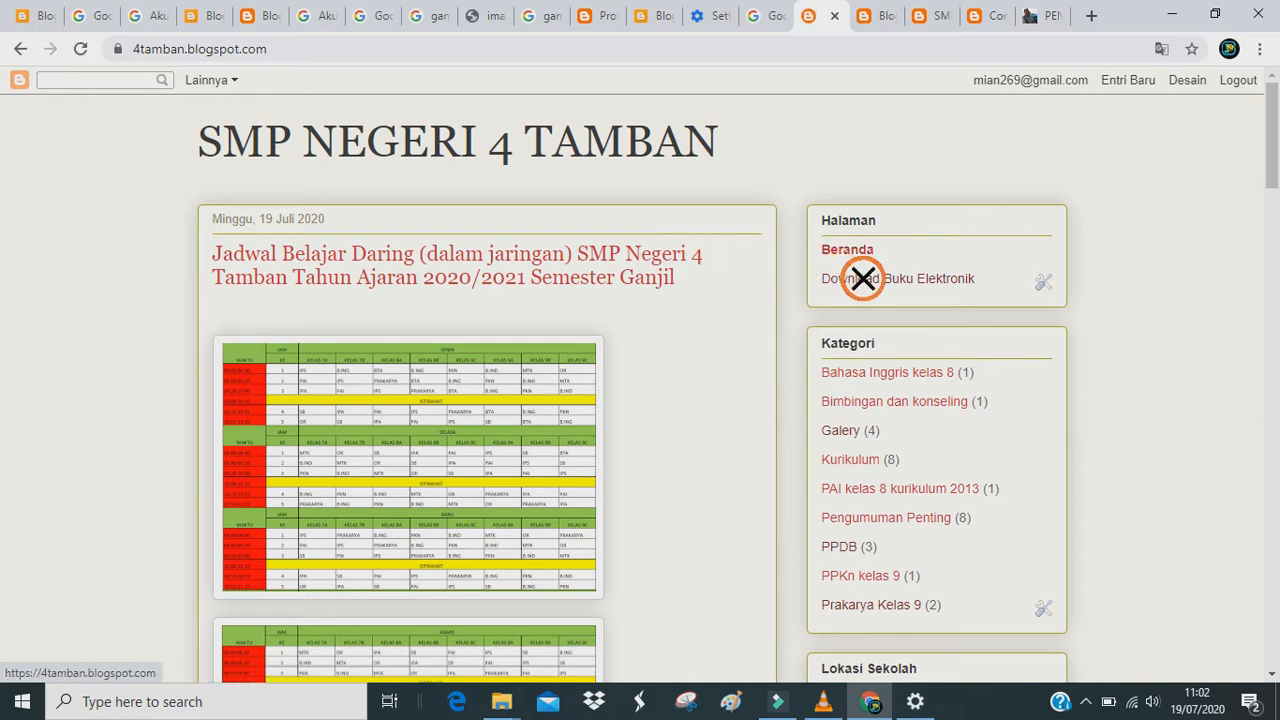
scroll(949, 320, "down", 1)
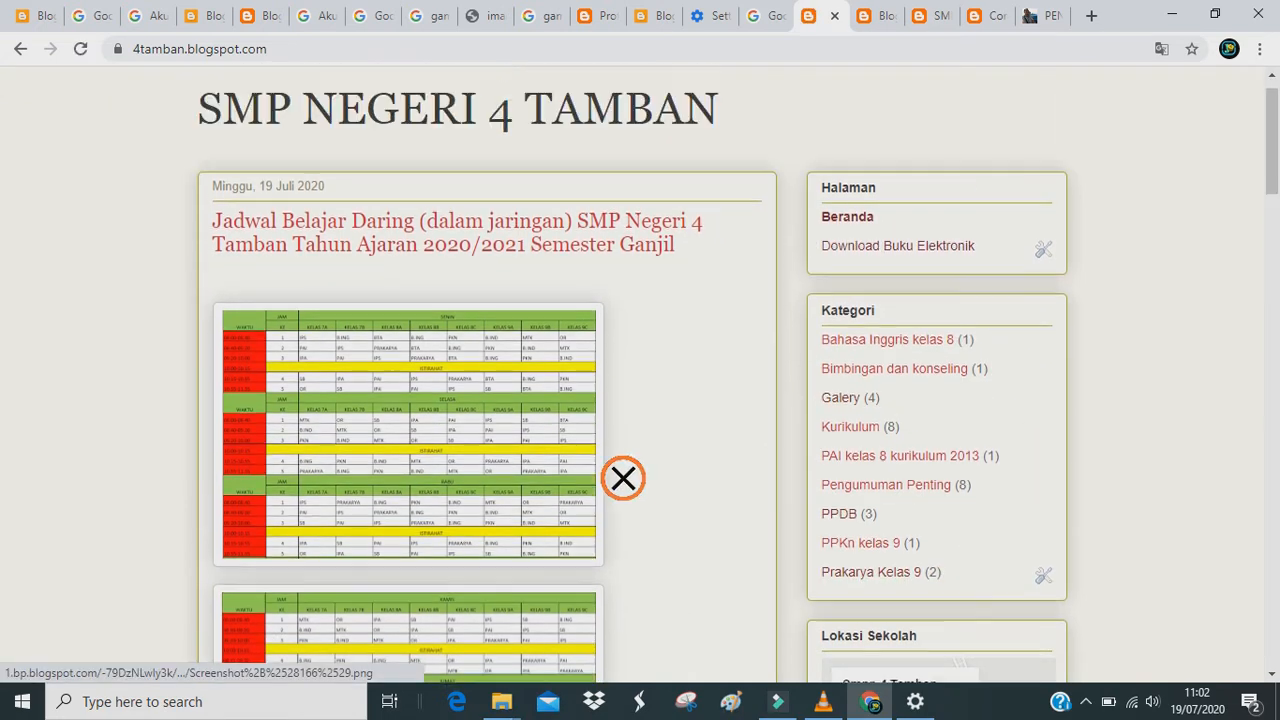
scroll(623, 479, "down", 2)
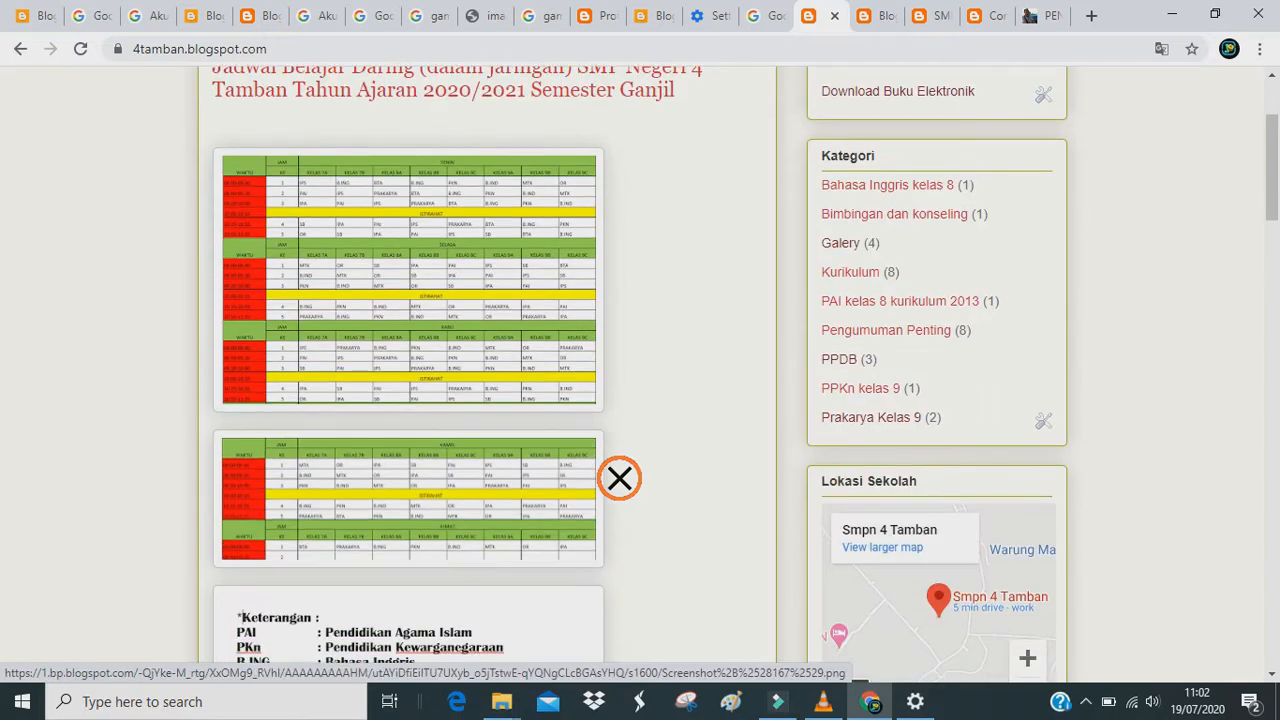
scroll(696, 405, "down", 2)
scroll(701, 402, "up", 2)
left_click(884, 425)
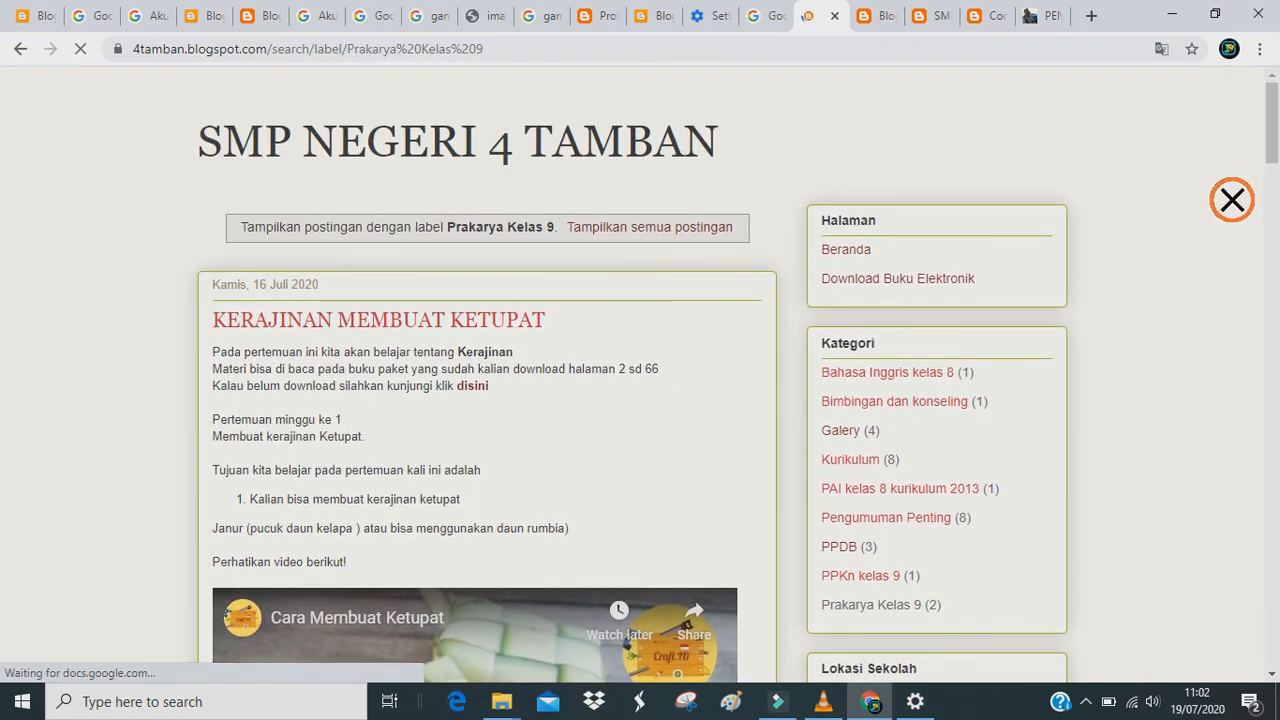
Look through the ketupat craft post, including its embedded assignment form and the photo task instructions.
scroll(572, 372, "down", 6)
scroll(572, 378, "down", 2)
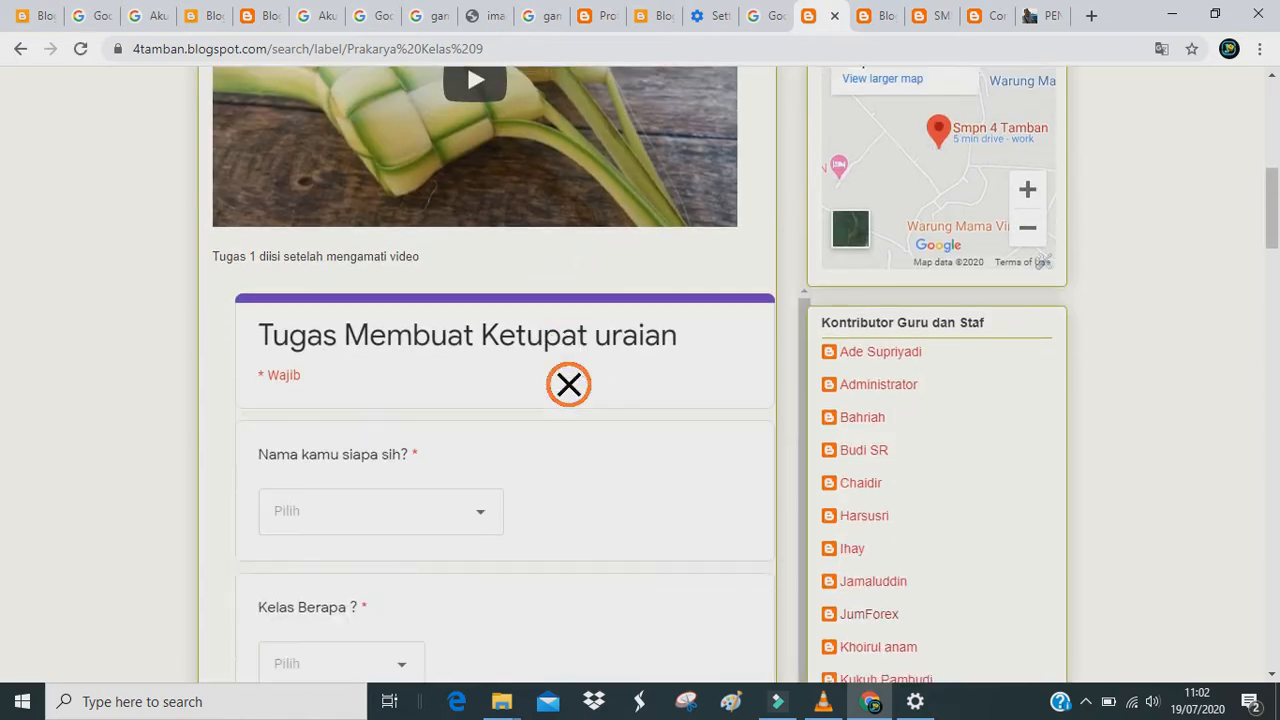
scroll(477, 434, "down", 8)
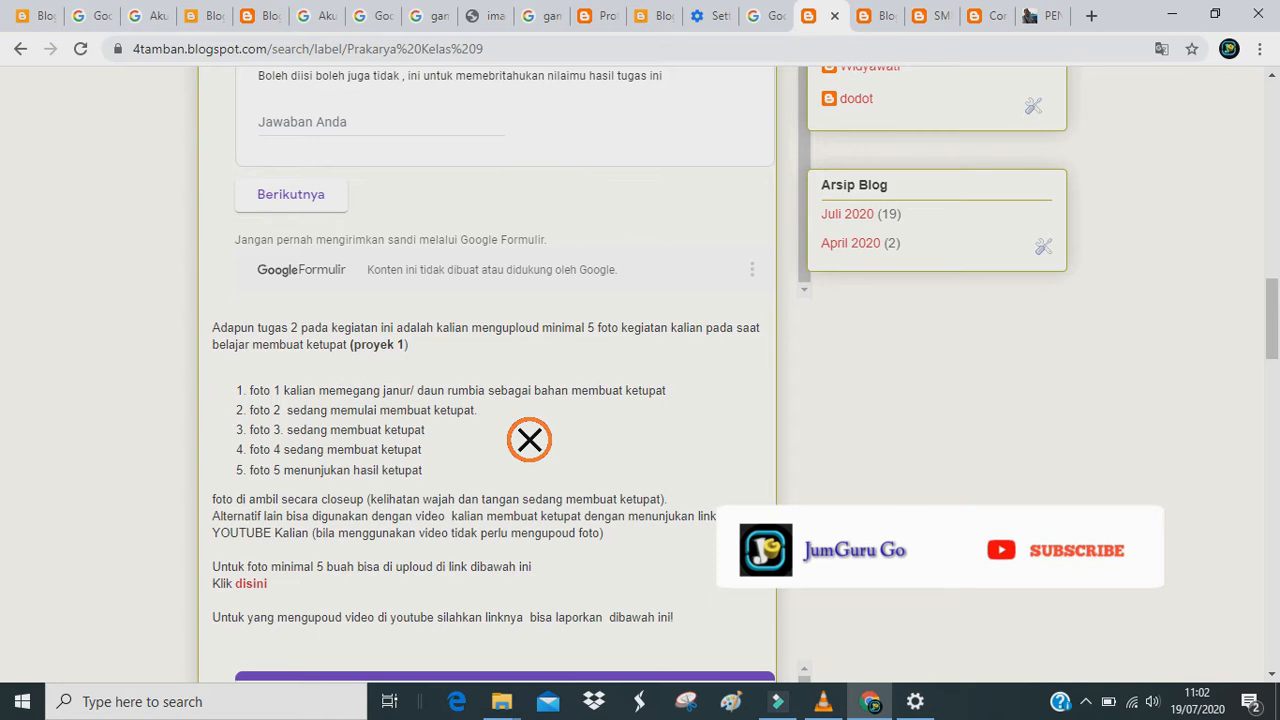
scroll(529, 440, "down", 3)
scroll(860, 400, "up", 7)
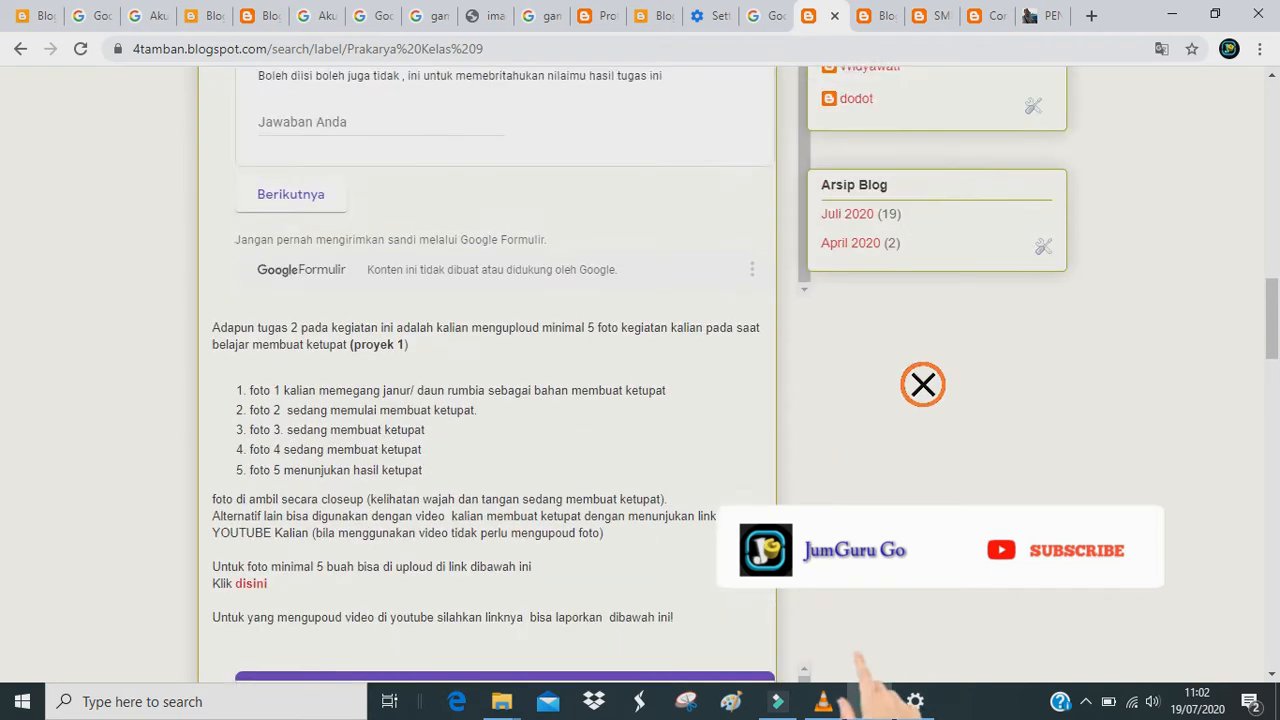
View the open SMP Negeri 4 Tamban, Rumah Tinta and jumguru.blogspot.com blogs, and return to the start of the Prakarya Kelas 9 page.
left_click(935, 16)
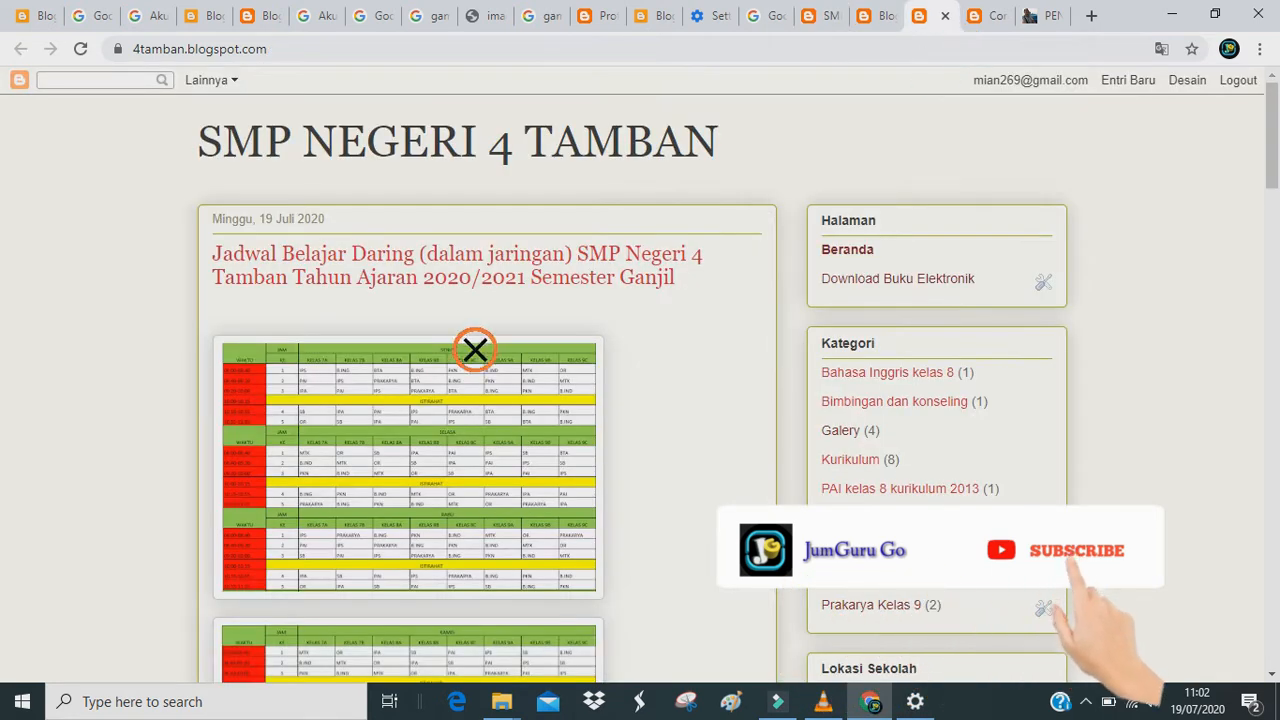
left_click(1005, 18)
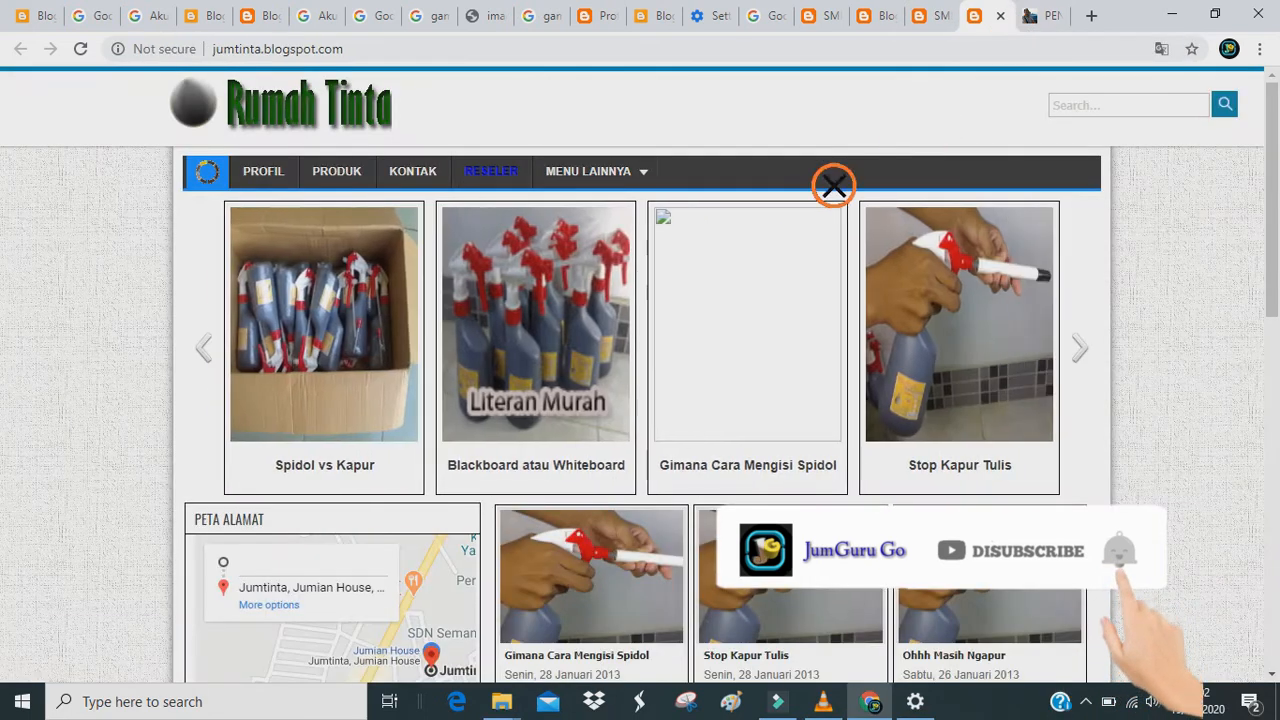
left_click(1052, 24)
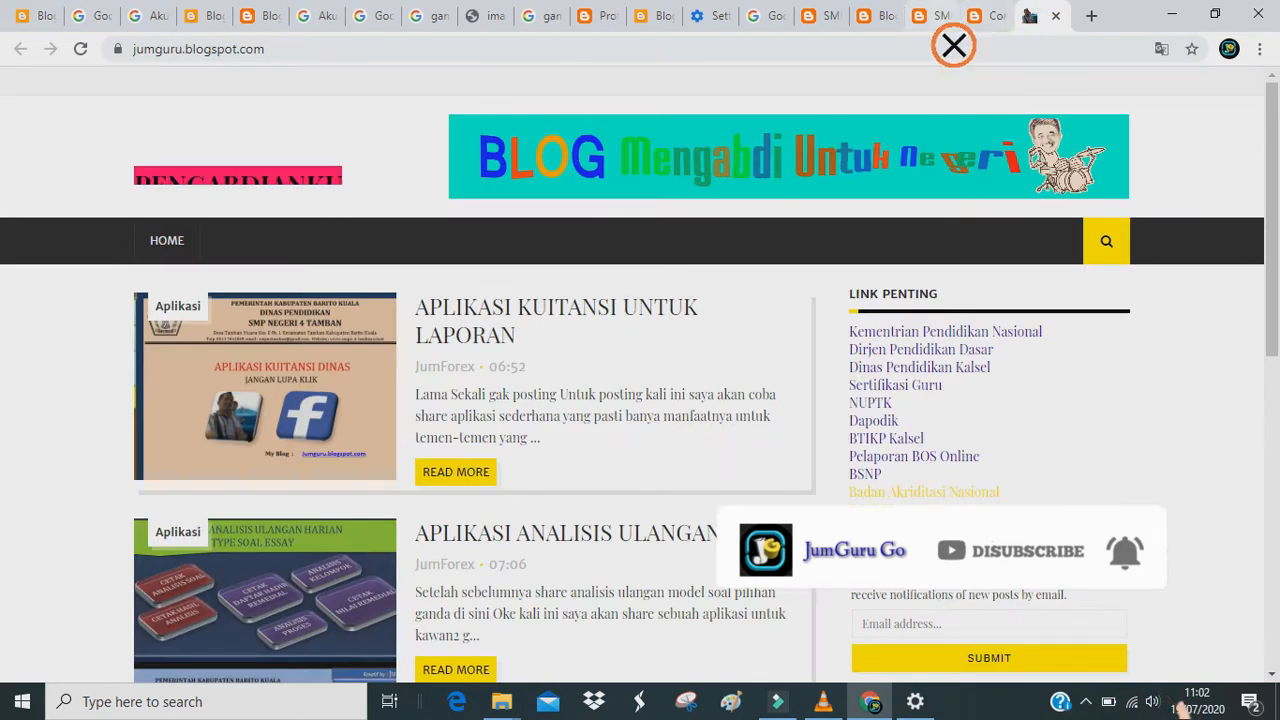
left_click(826, 18)
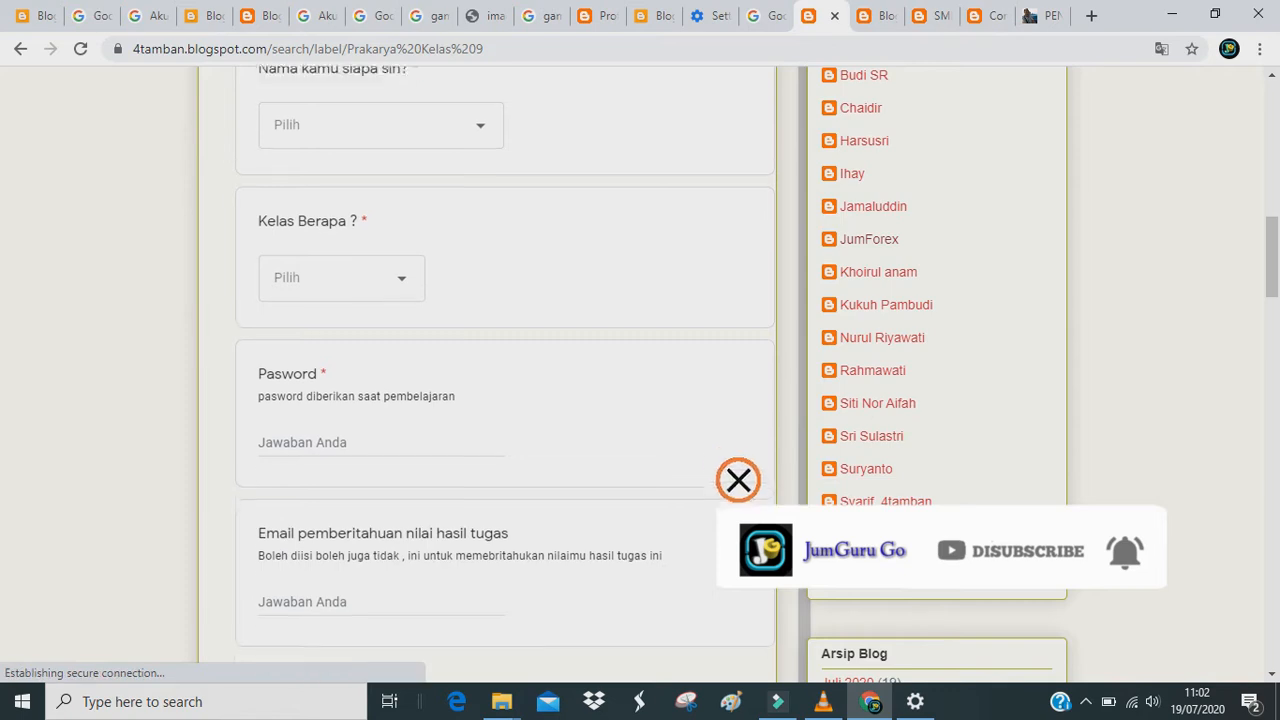
scroll(914, 394, "up", 10)
scroll(1078, 410, "up", 3)
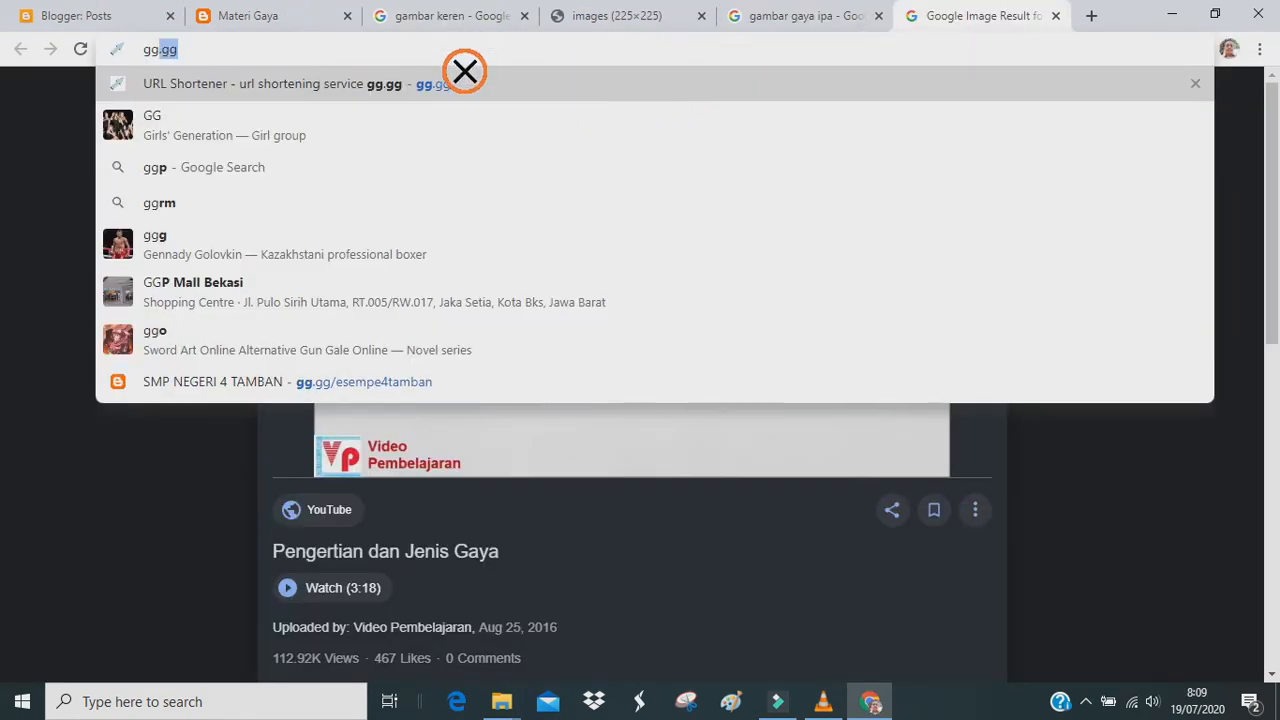
In the browser window showing the Pengertian dan Jenis Gaya image result, load the school blog at gg.gg/esempe4tamban.
type(".gg/")
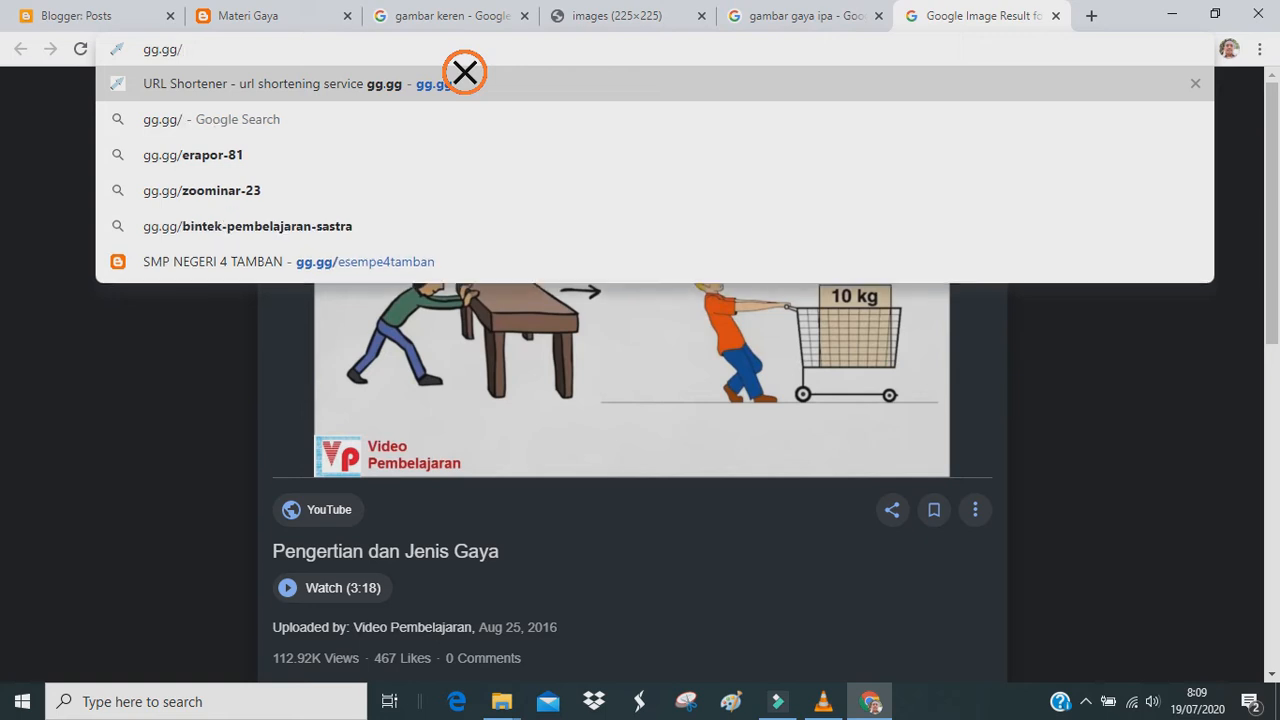
type("esmpe")
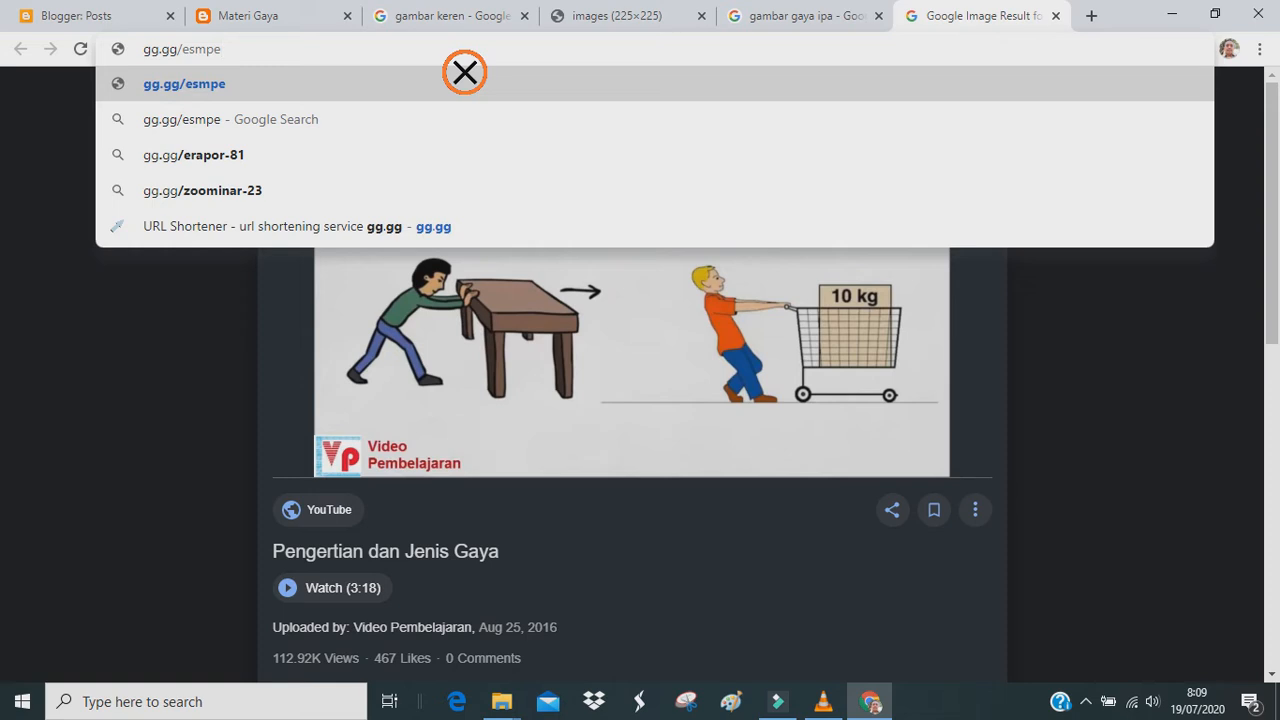
key("BackSpace")
key("BackSpace")
key("BackSpace")
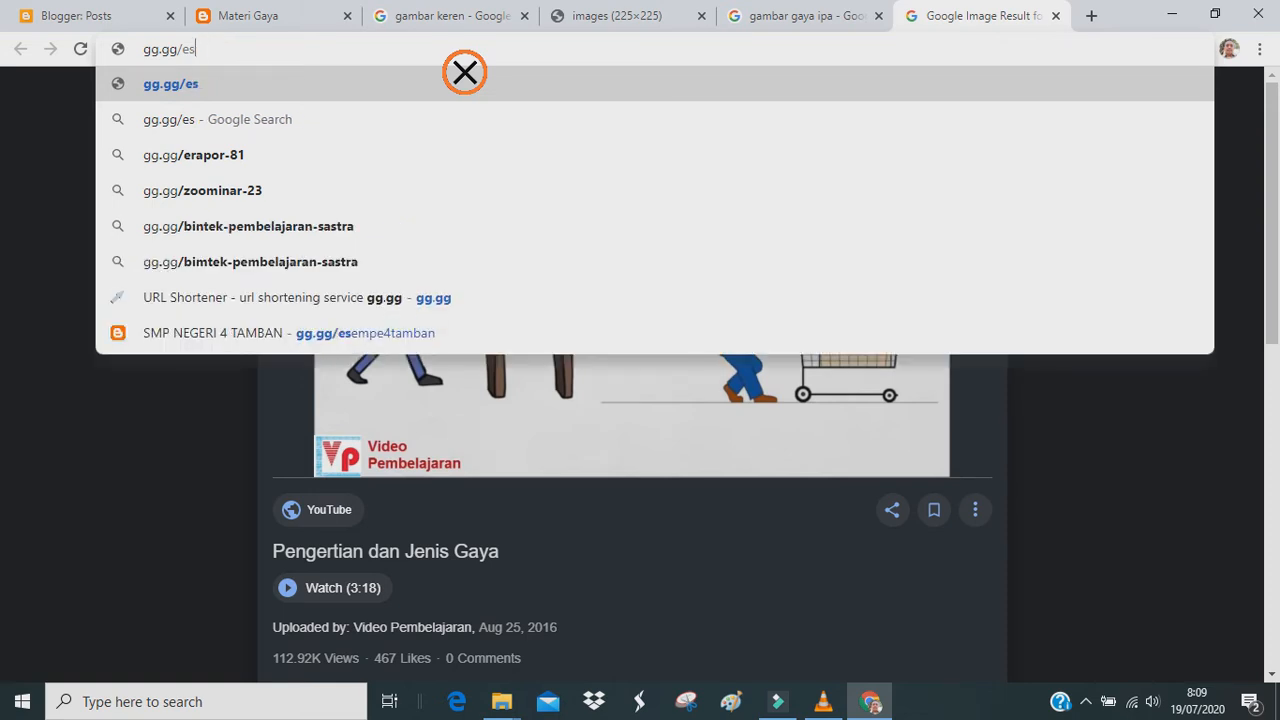
type("empe")
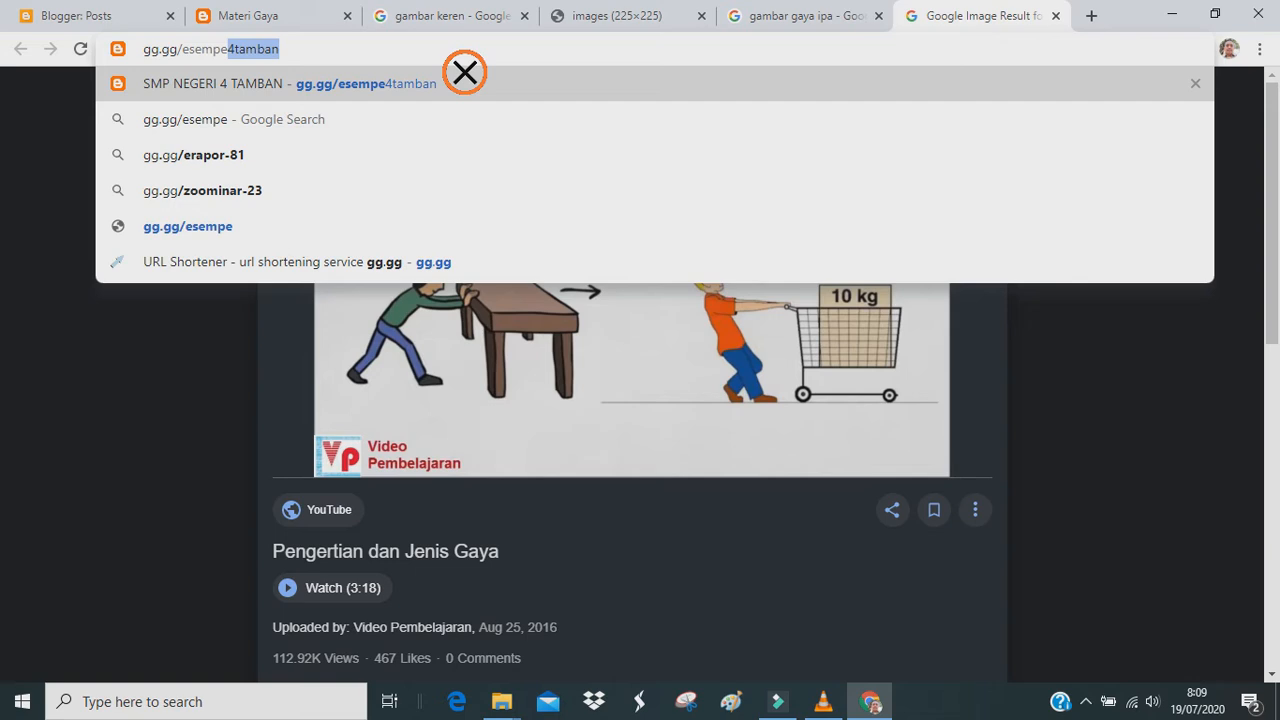
key("Right")
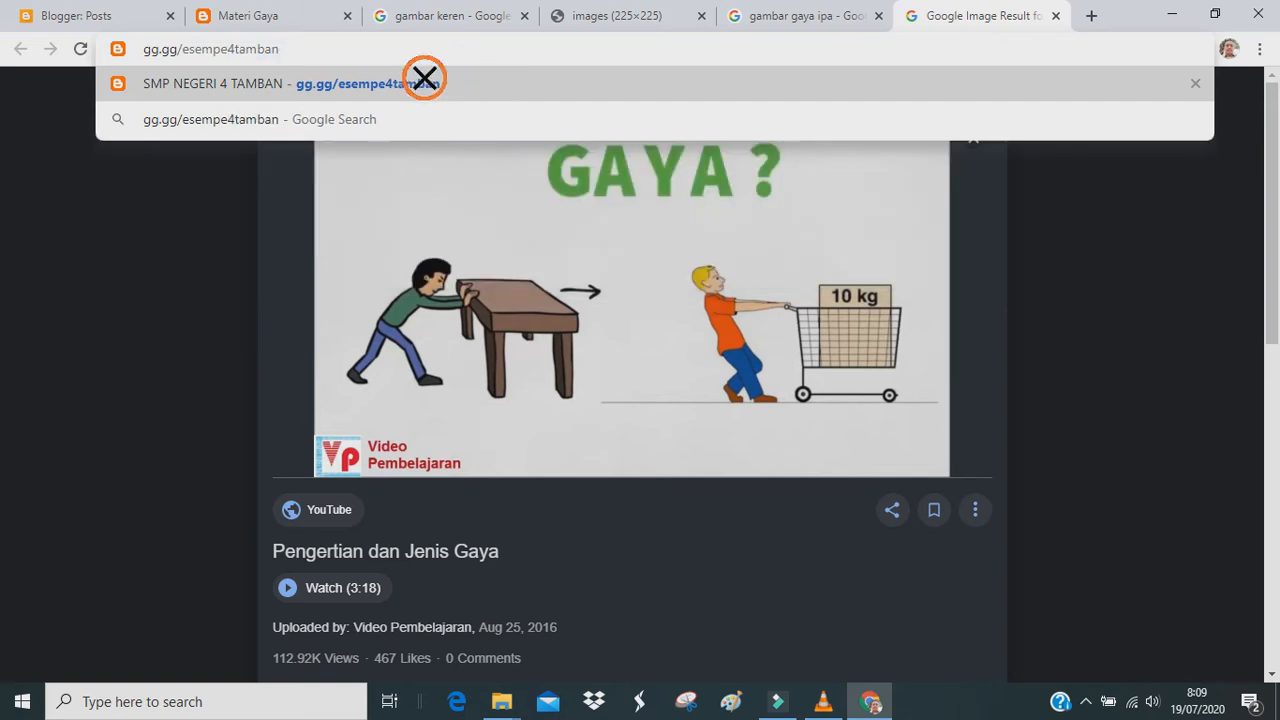
left_click(424, 79)
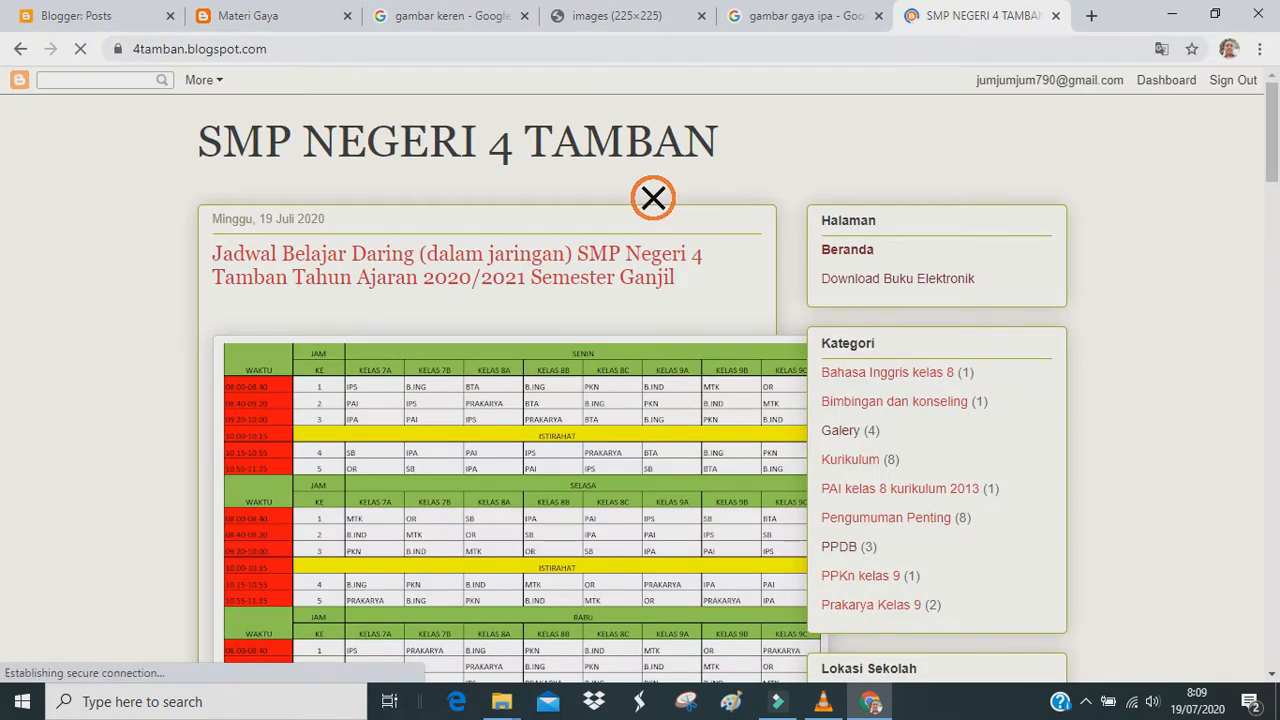
Look over the class schedule on the home page and open the Download Buku Elektronik page in a new tab.
scroll(653, 198, "down", 1)
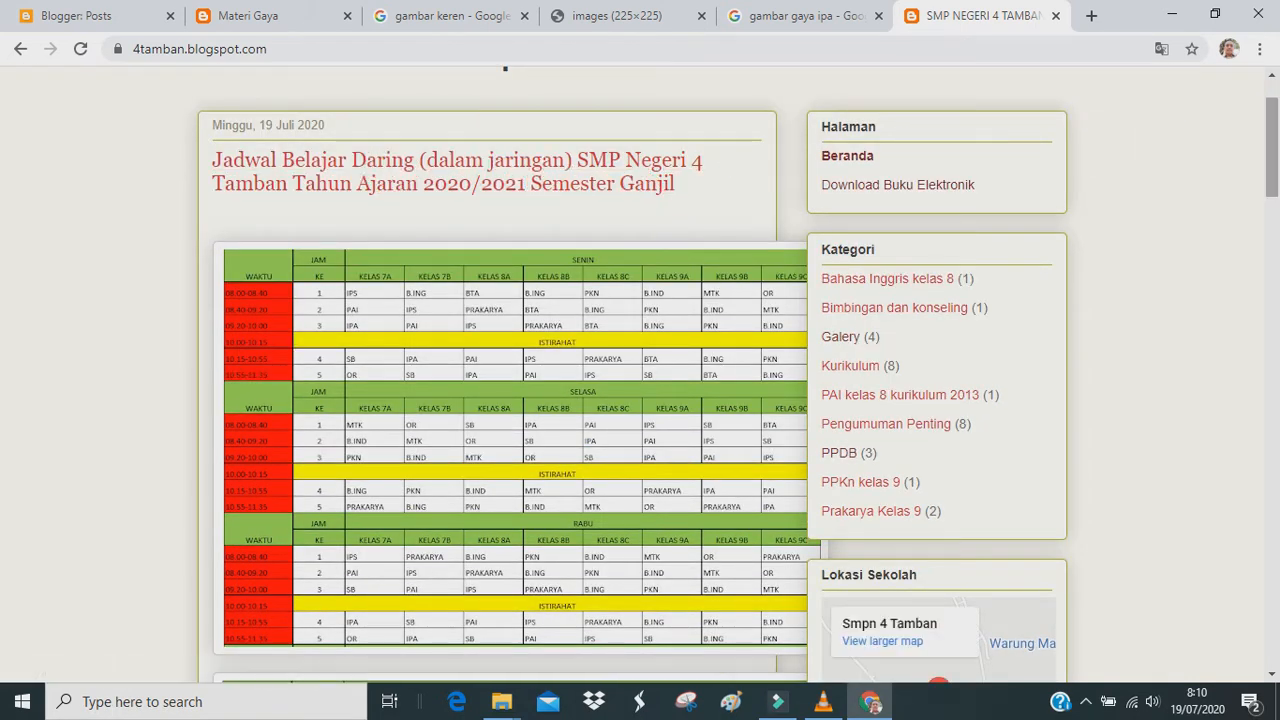
scroll(640, 375, "down", 1)
scroll(640, 375, "down", 1)
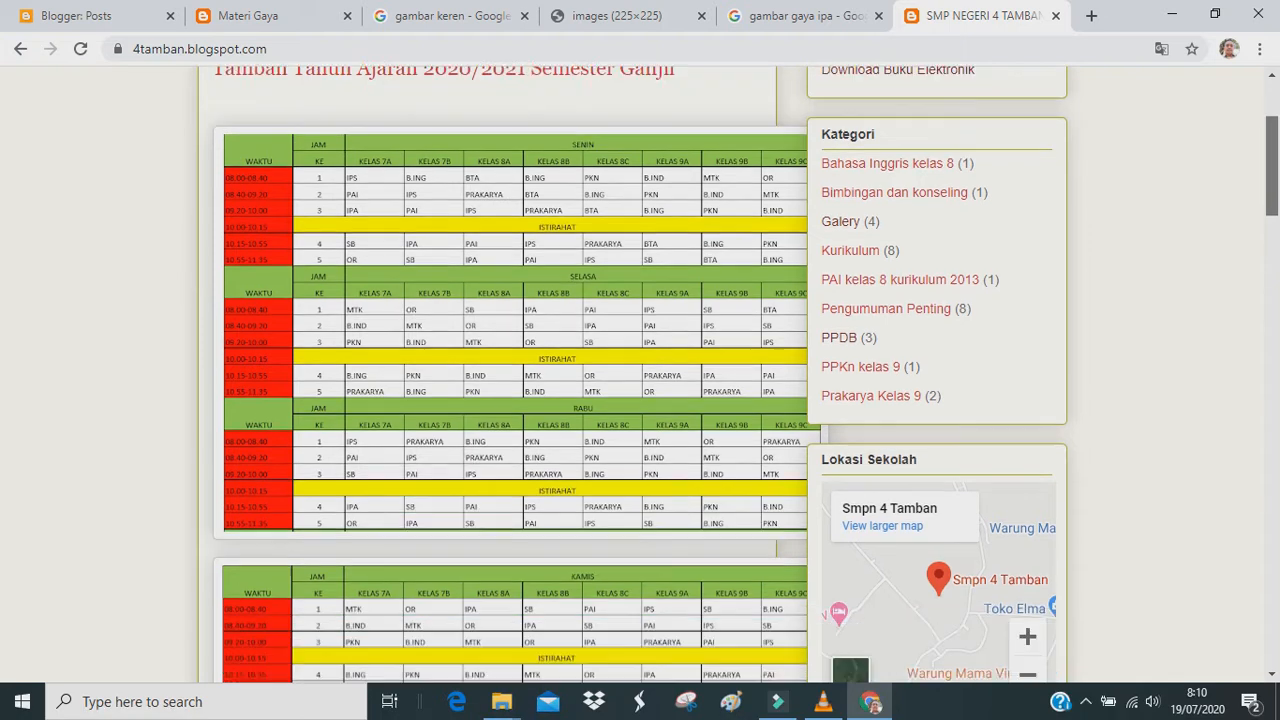
scroll(640, 375, "up", 3)
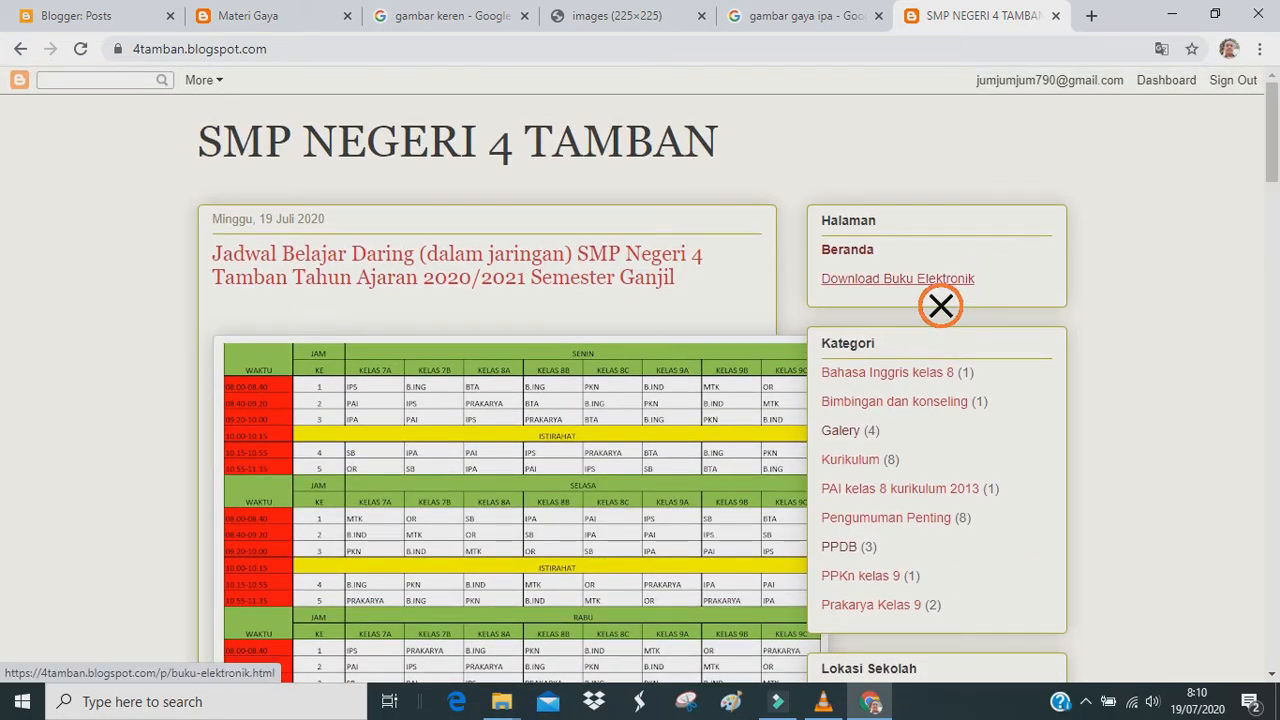
right_click(939, 305)
left_click(945, 295)
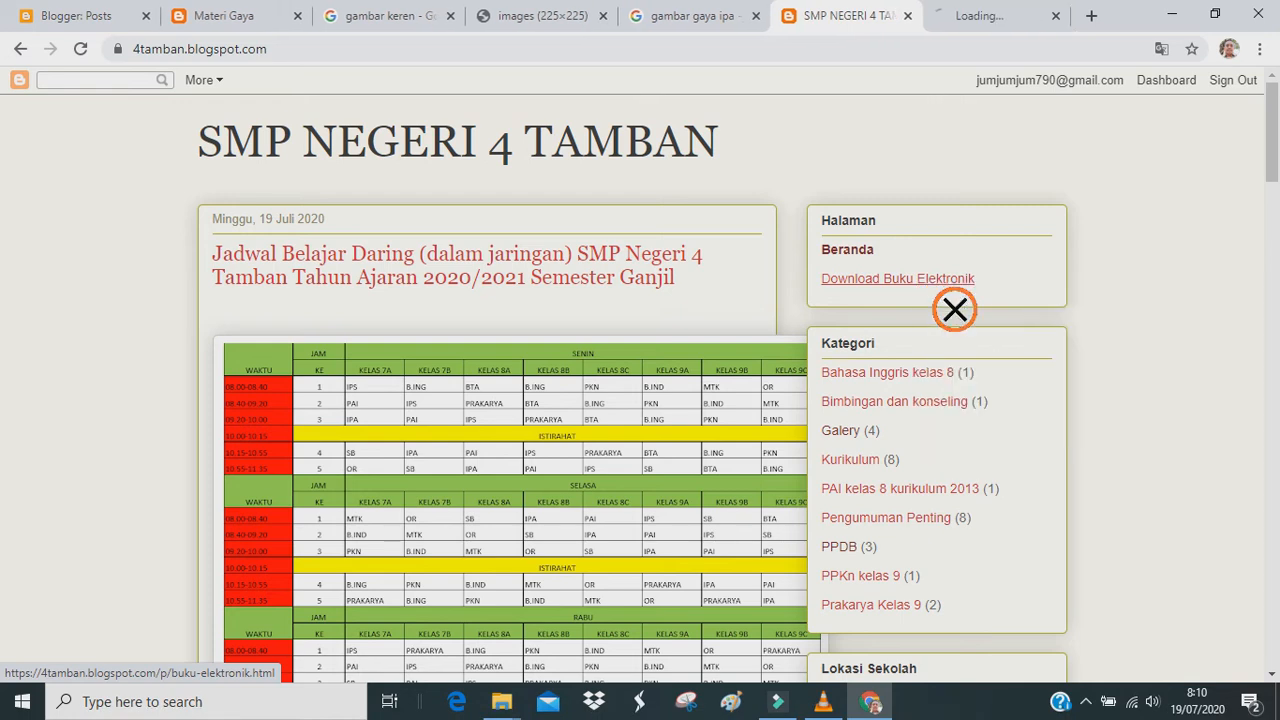
Open the Prakarya Kelas 9 category from the blog's category list.
left_click_drag(1275, 181, 1278, 252)
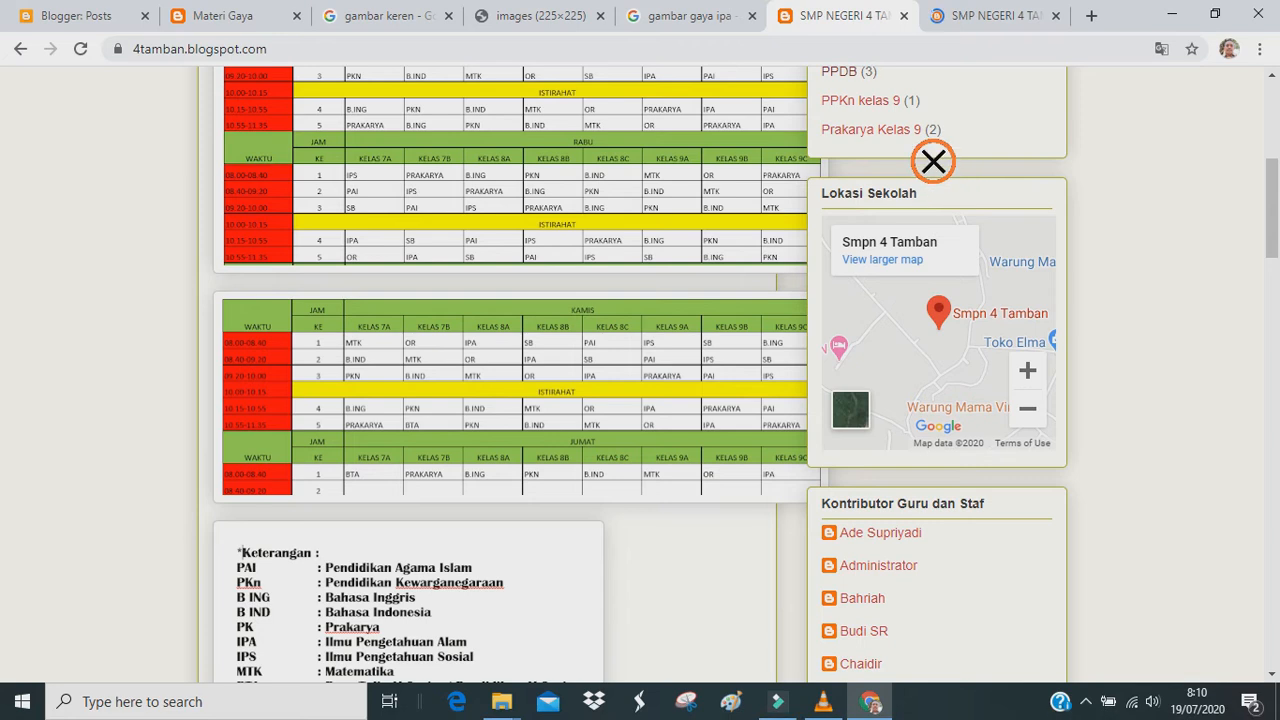
left_click(915, 133)
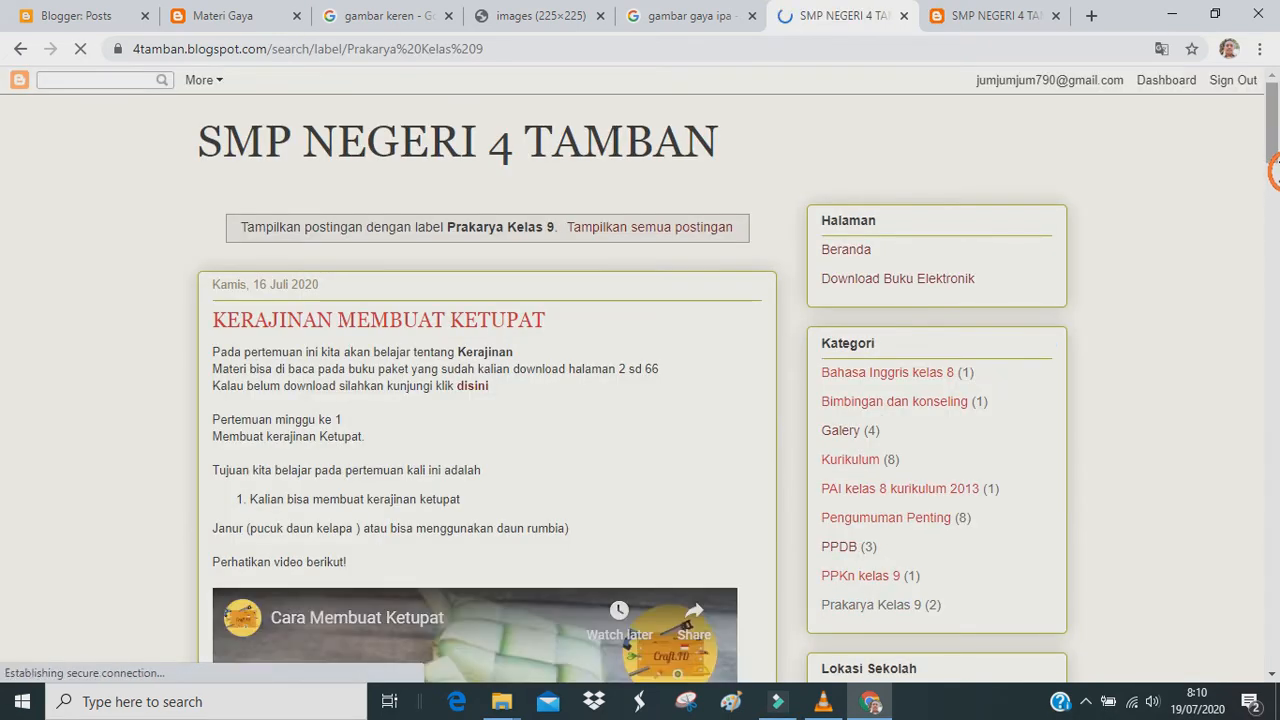
mouse_move(1277, 145)
left_mouse_down()
mouse_move(1277, 177)
mouse_move(1277, 140)
left_mouse_up()
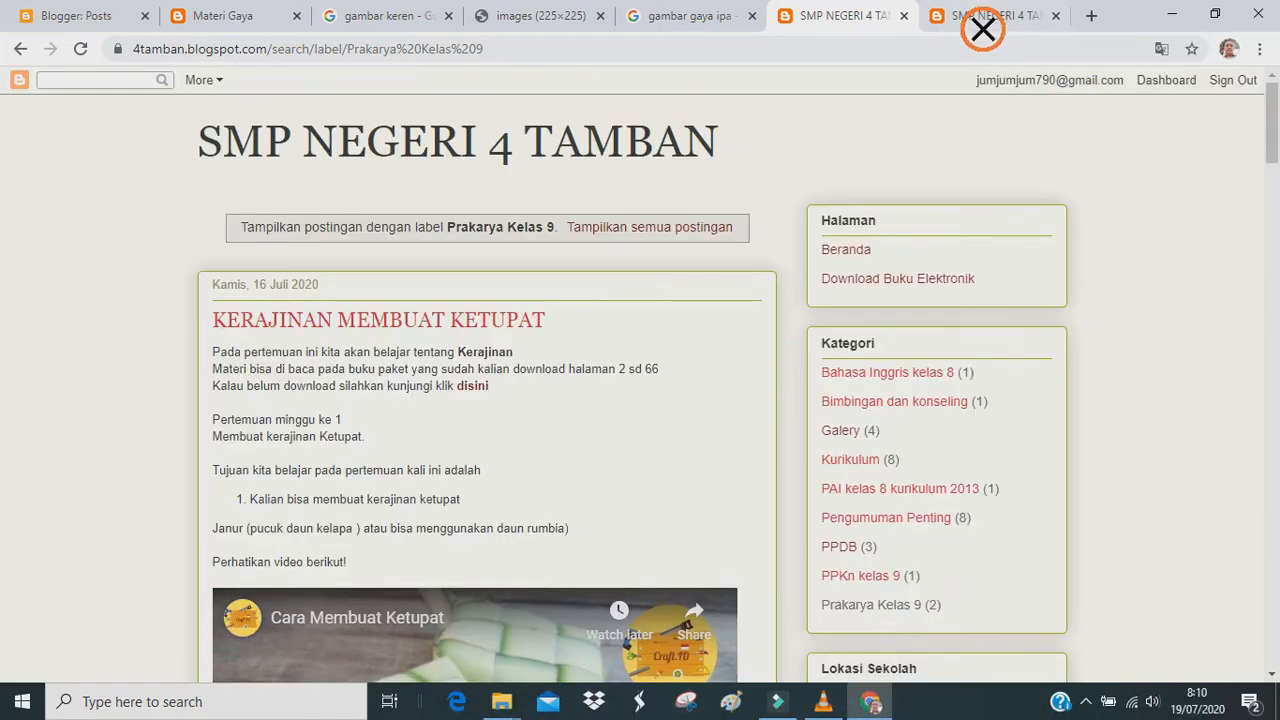
Examine the student and teacher book lists on the Download Buku Elektronik page.
left_click(983, 30)
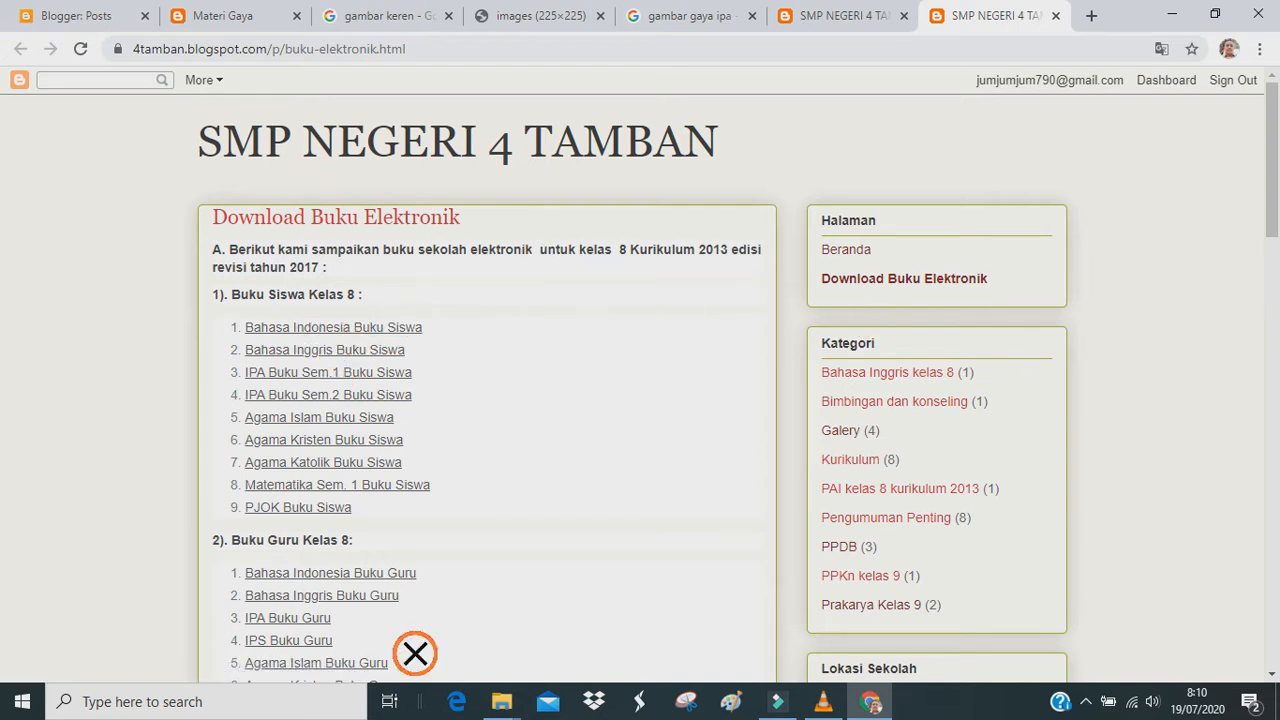
mouse_move(1273, 236)
left_mouse_down()
mouse_move(1276, 473)
mouse_move(1278, 258)
left_mouse_up()
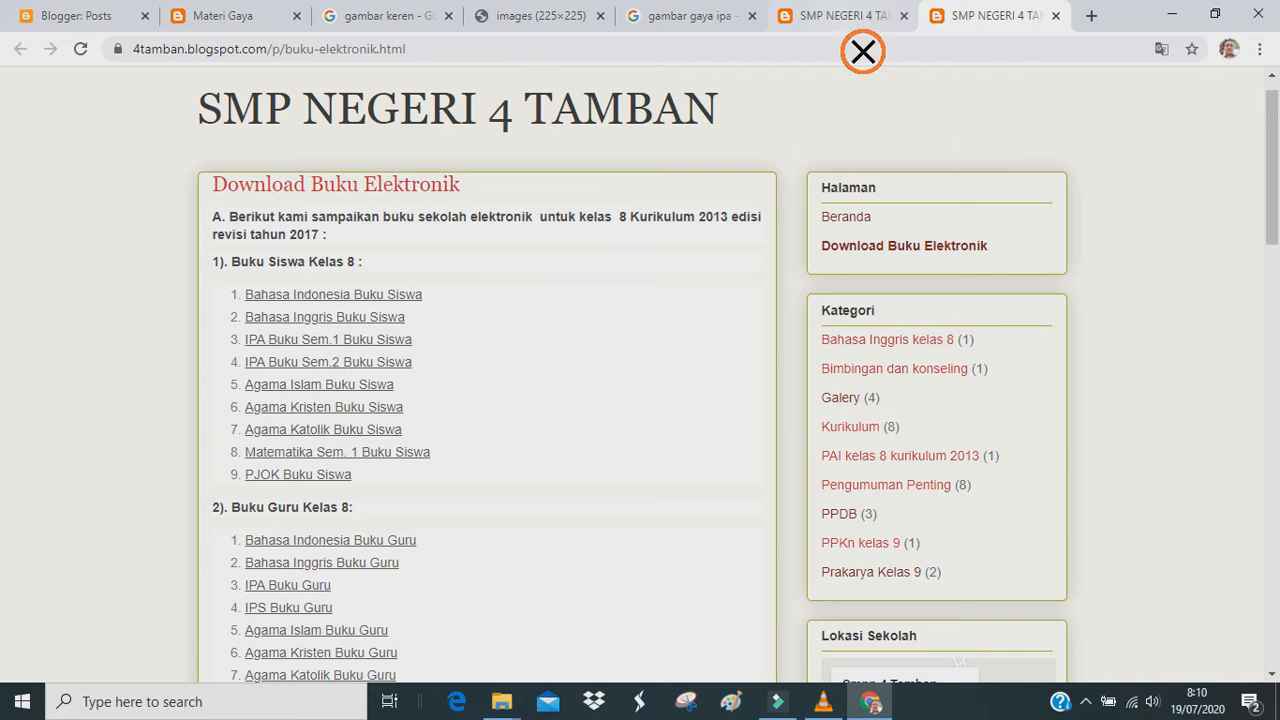
Return to the Prakarya Kelas 9 posts and open the KERAJINAN MEMBUAT KETUPAT post.
left_click(845, 18)
scroll(1013, 153, "down", 2)
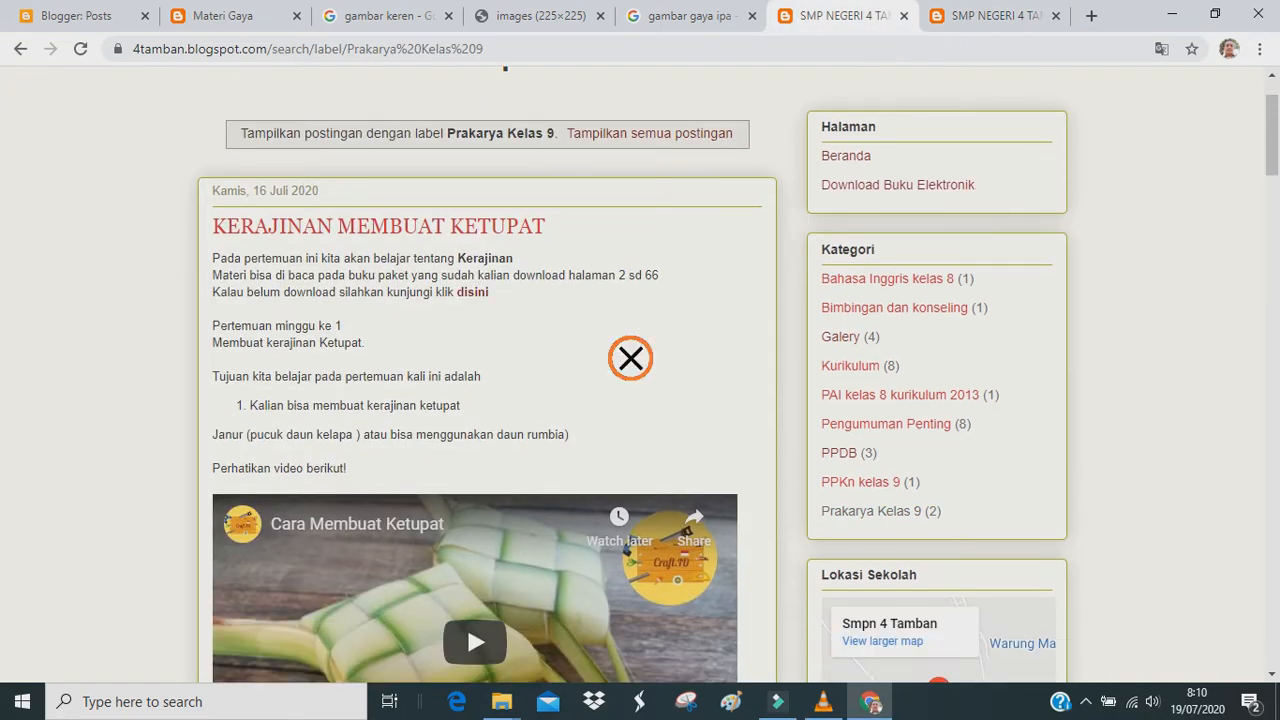
left_click(526, 234)
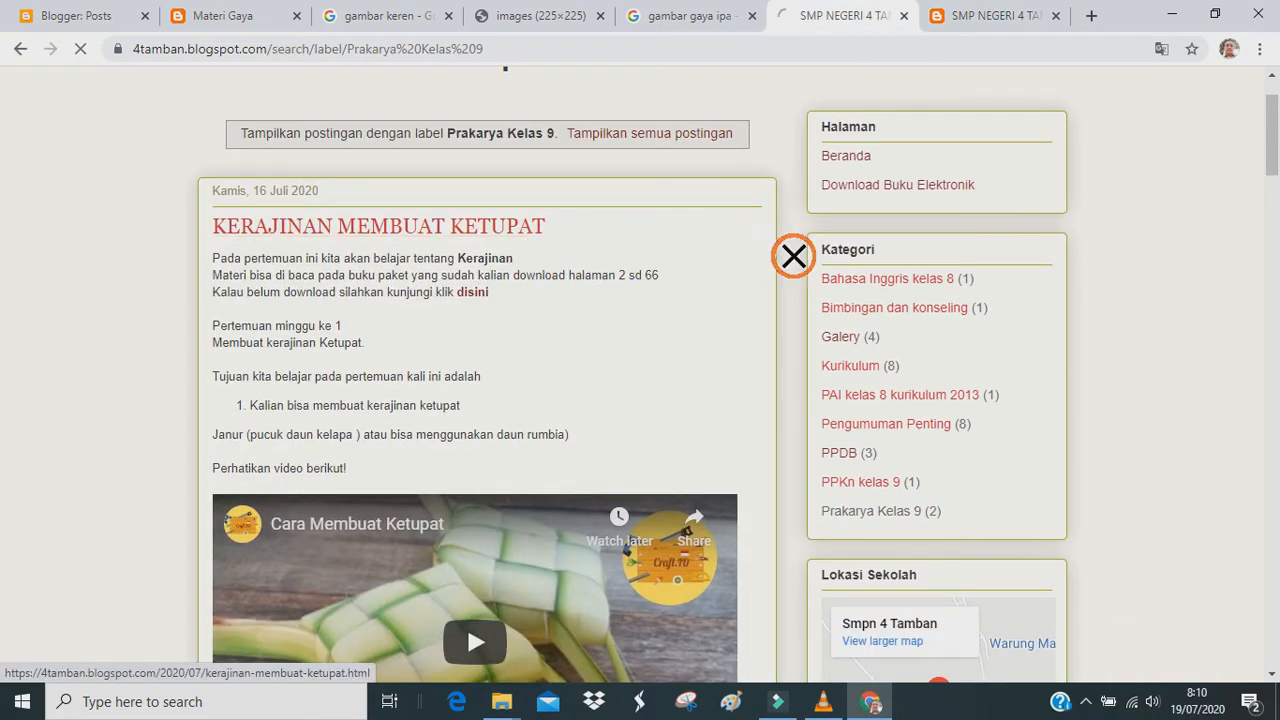
Examine the KERAJINAN MEMBUAT KETUPAT post from its introduction and video through the task forms to the comment section.
left_click_drag(1273, 168, 1273, 183)
scroll(640, 374, "down", 2)
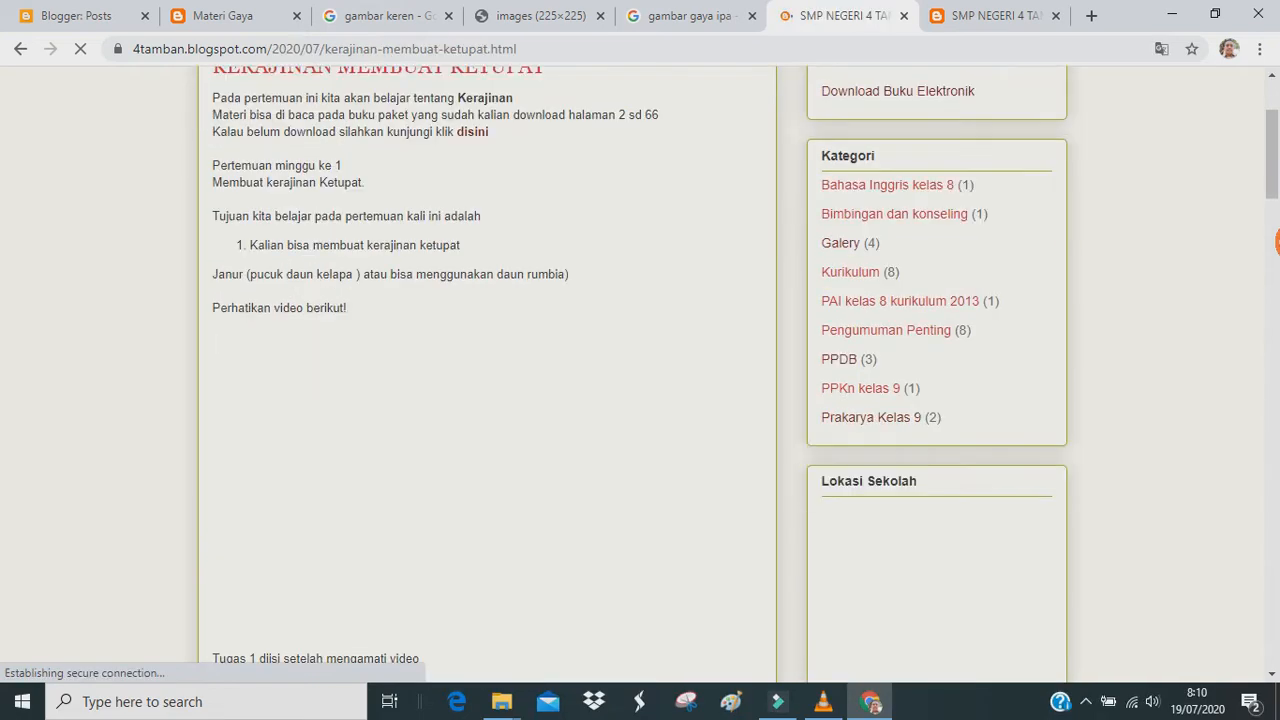
scroll(640, 374, "down", 4)
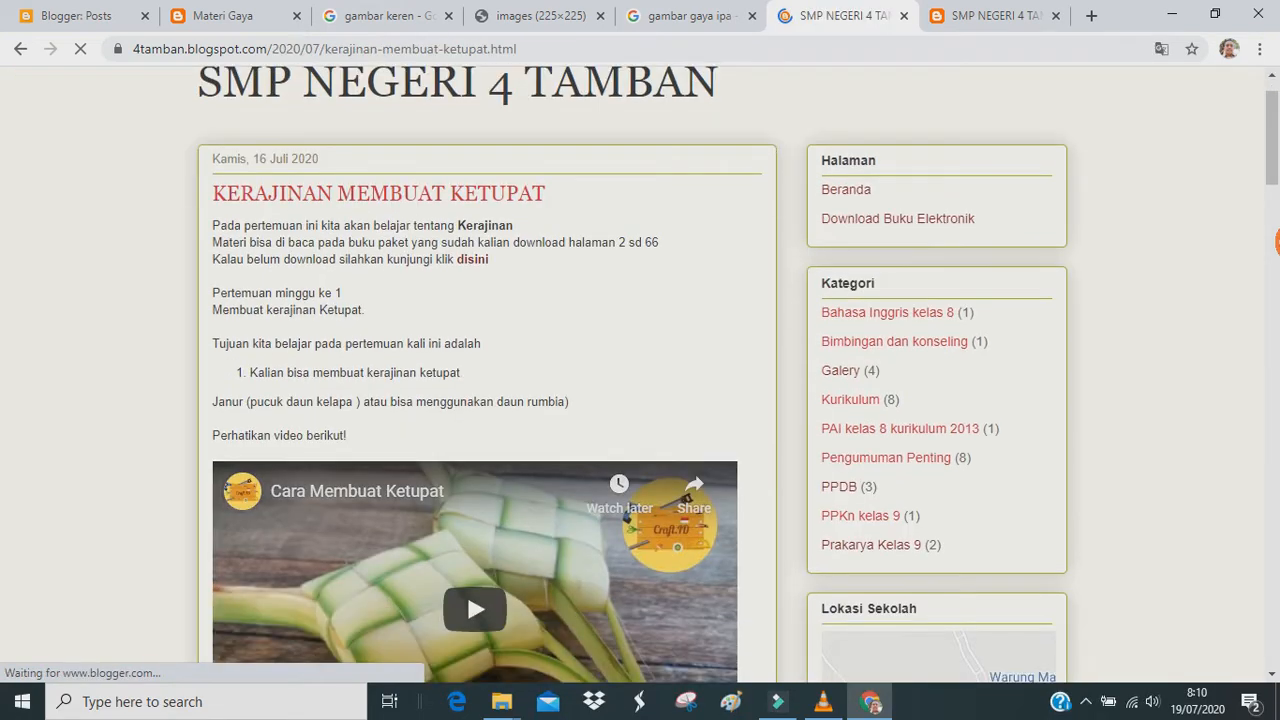
scroll(277, 537, "down", 2)
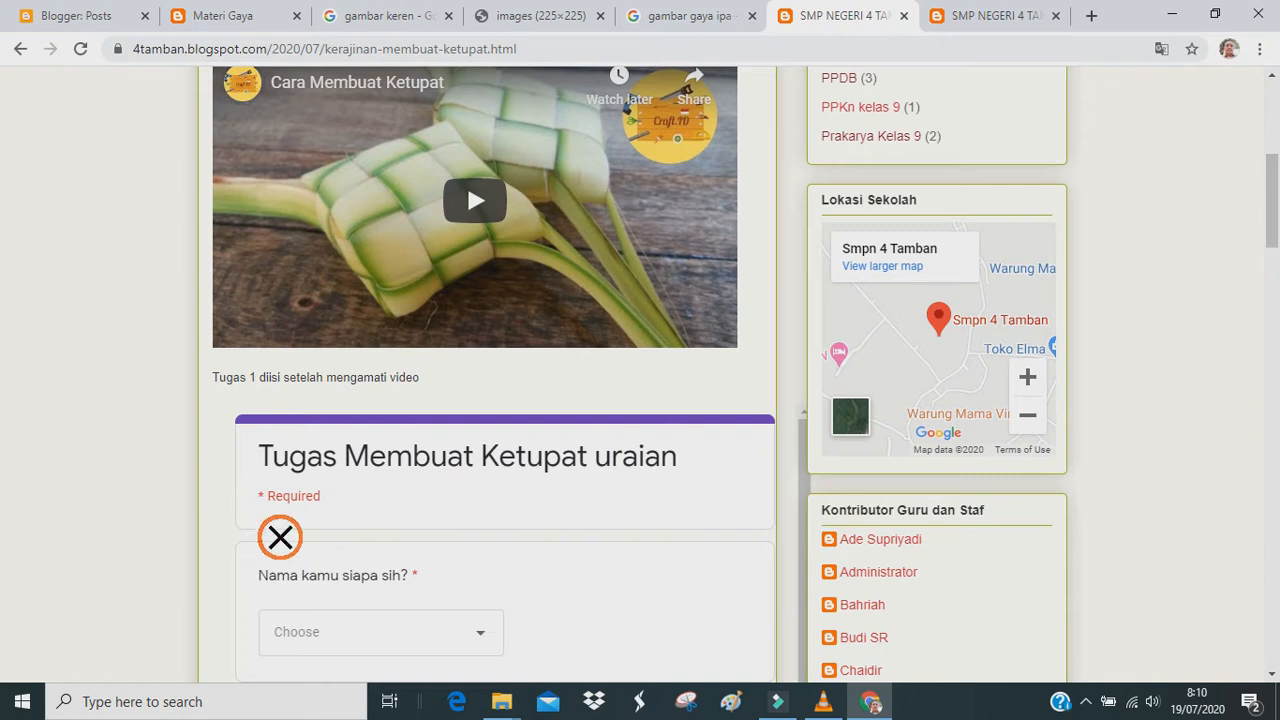
scroll(439, 486, "down", 3)
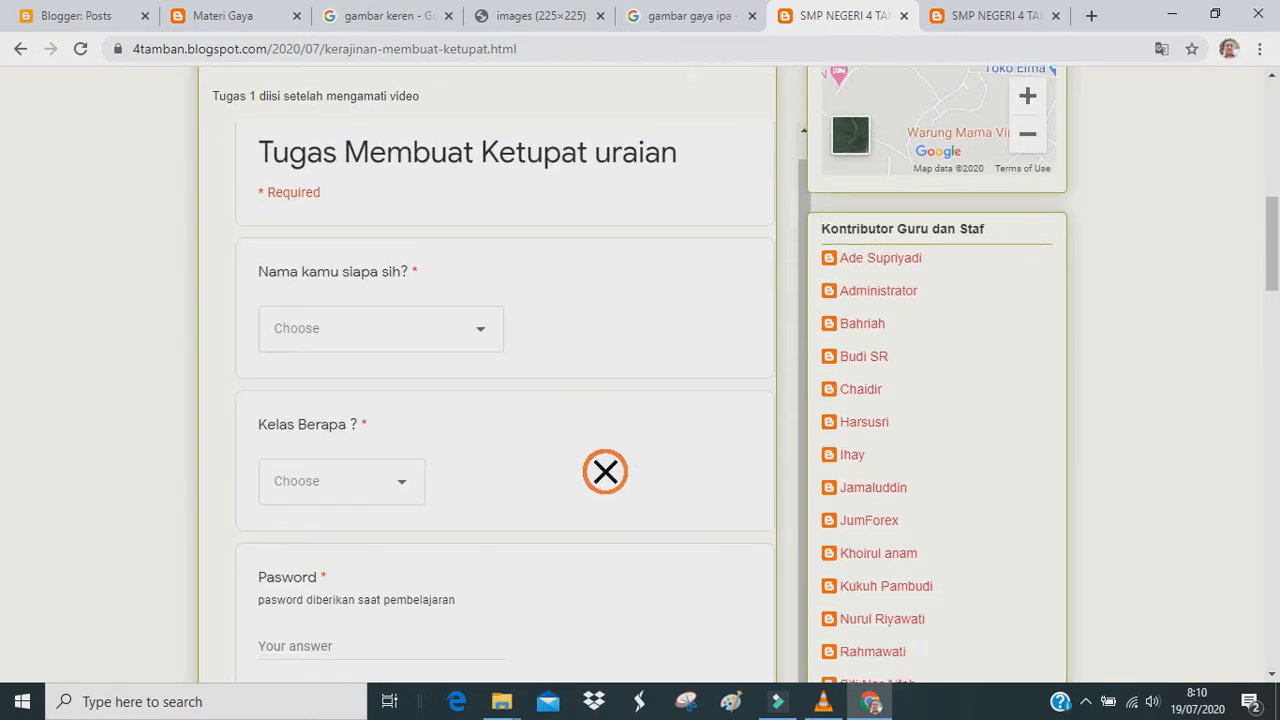
scroll(383, 508, "down", 6)
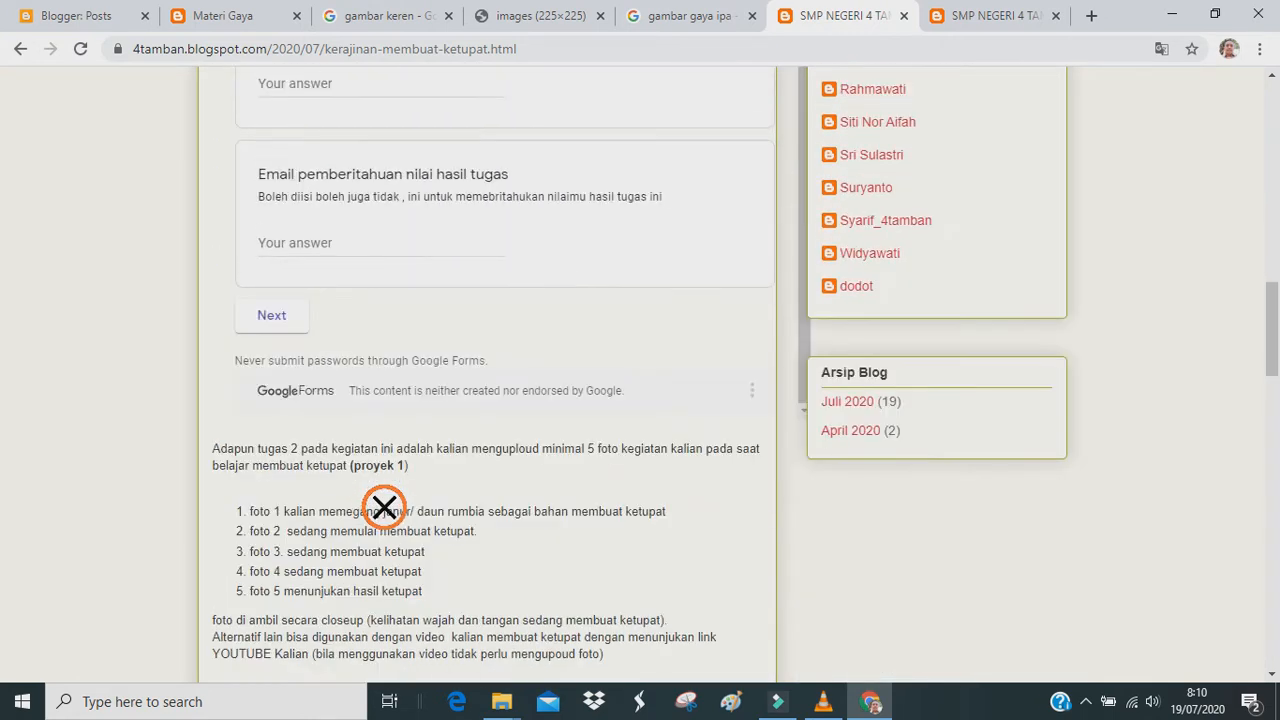
scroll(386, 502, "down", 5)
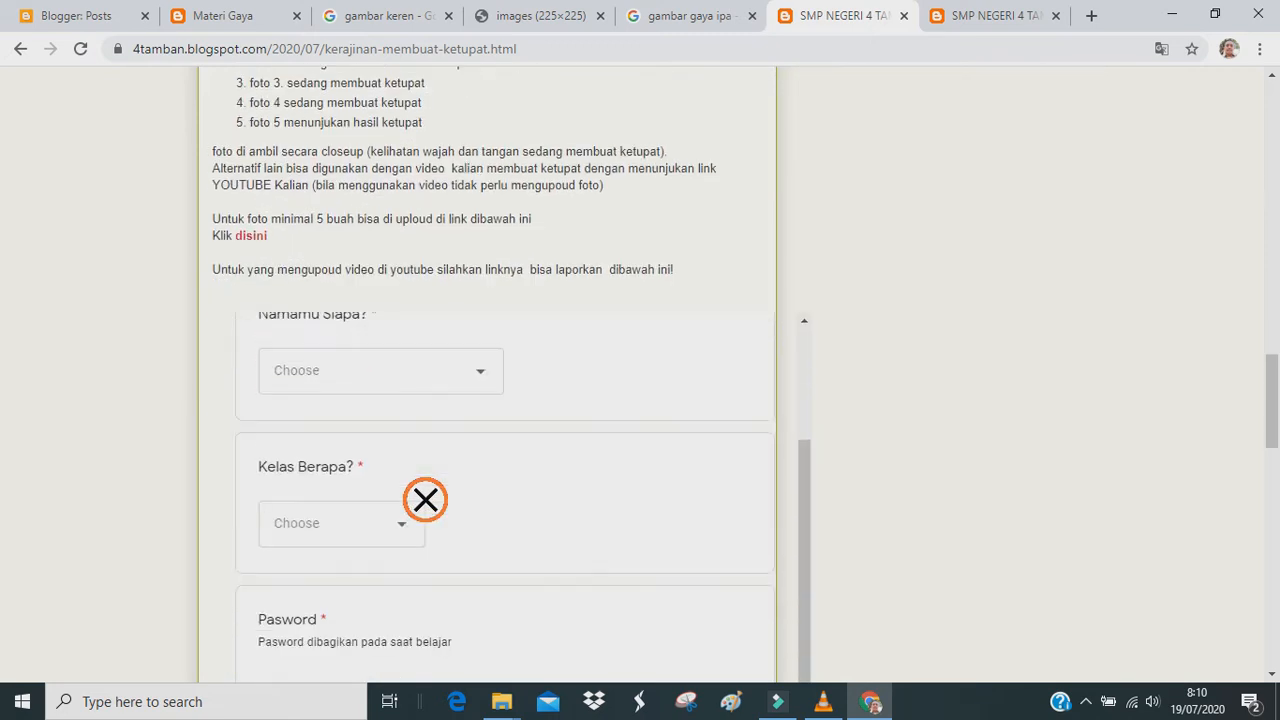
scroll(654, 483, "down", 7)
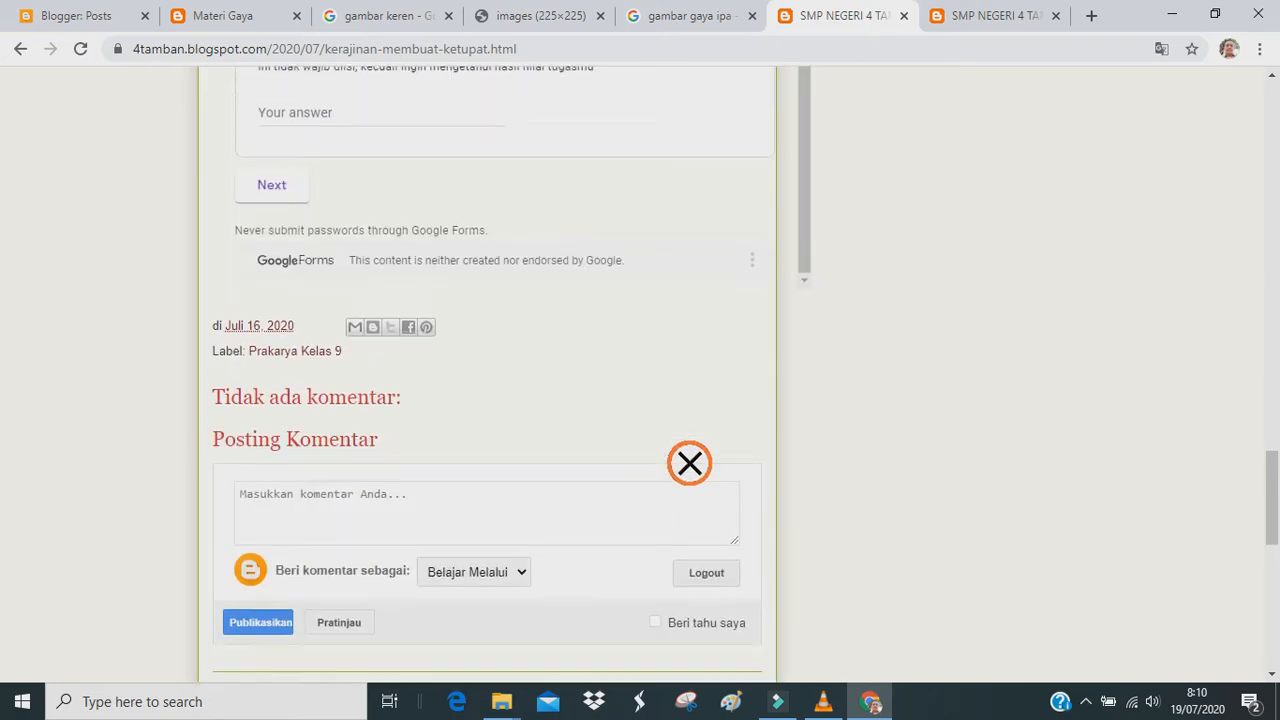
scroll(692, 458, "up", 9)
scroll(692, 458, "up", 10)
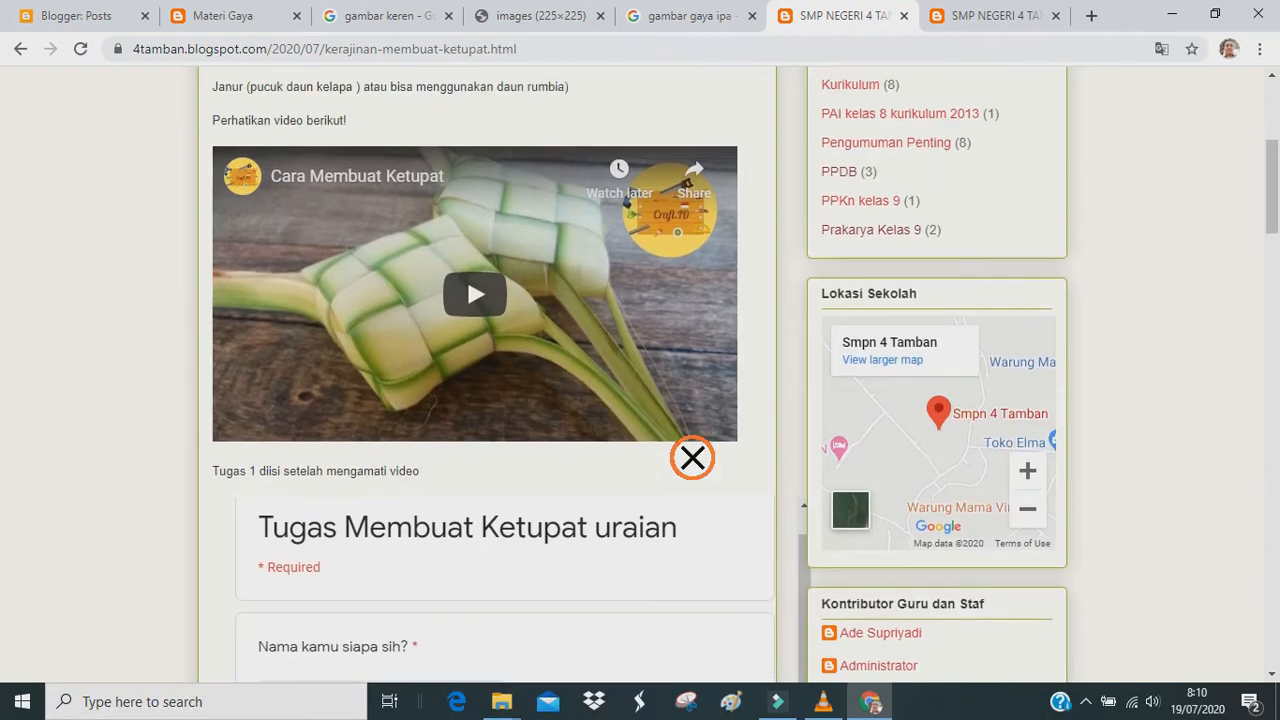
scroll(692, 458, "up", 4)
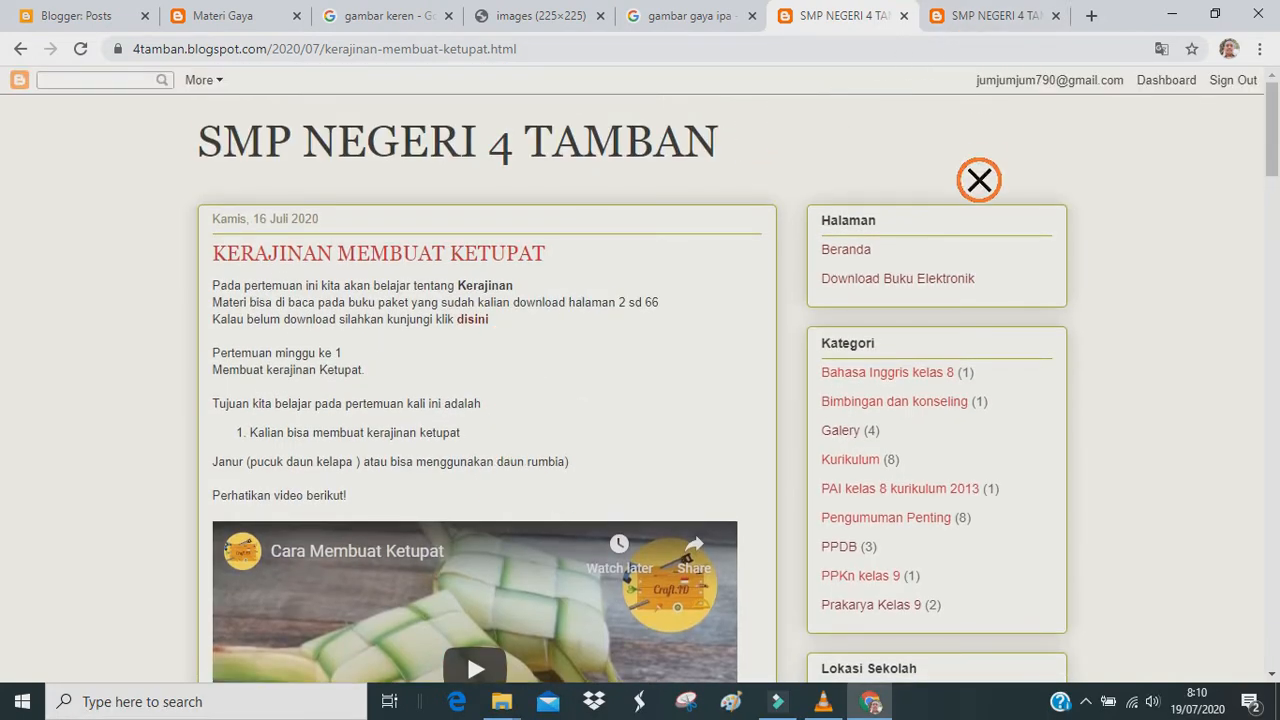
left_click_drag(1277, 130, 1251, 120)
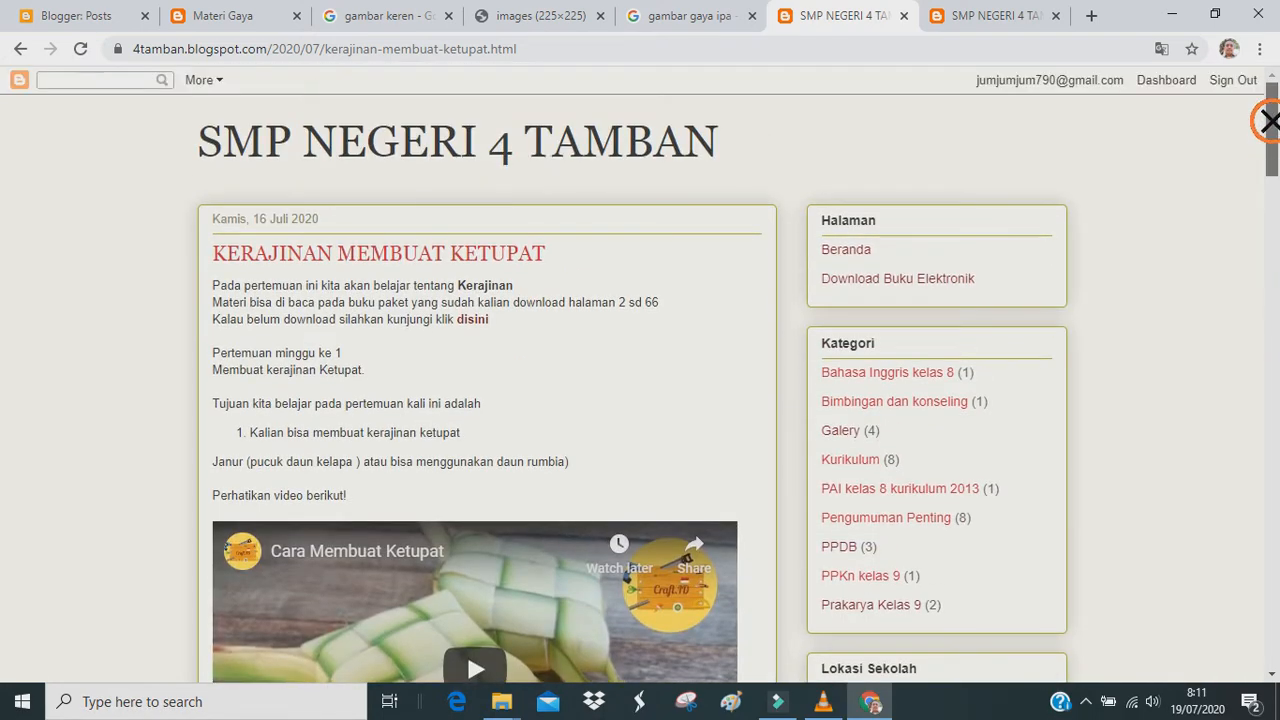
Look over the book lists on the Download Buku Elektronik page and return to the KERAJINAN MEMBUAT KETUPAT post.
left_click(996, 20)
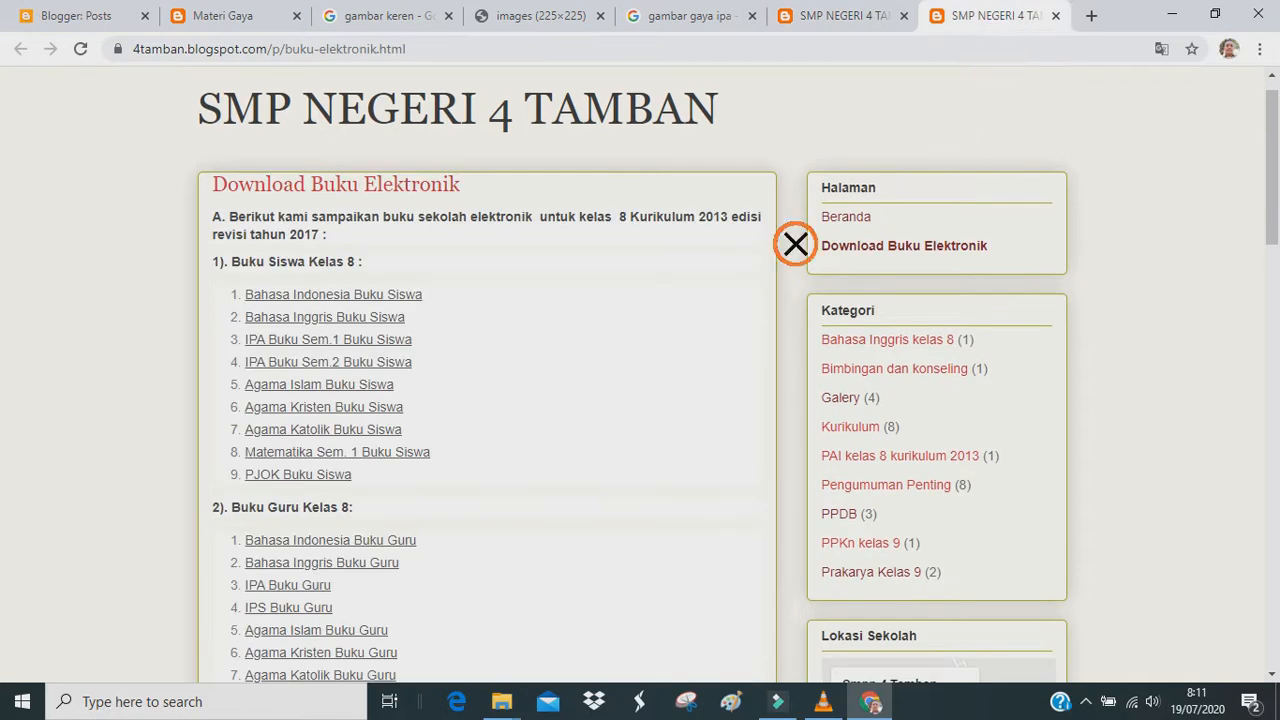
scroll(789, 409, "down", 4)
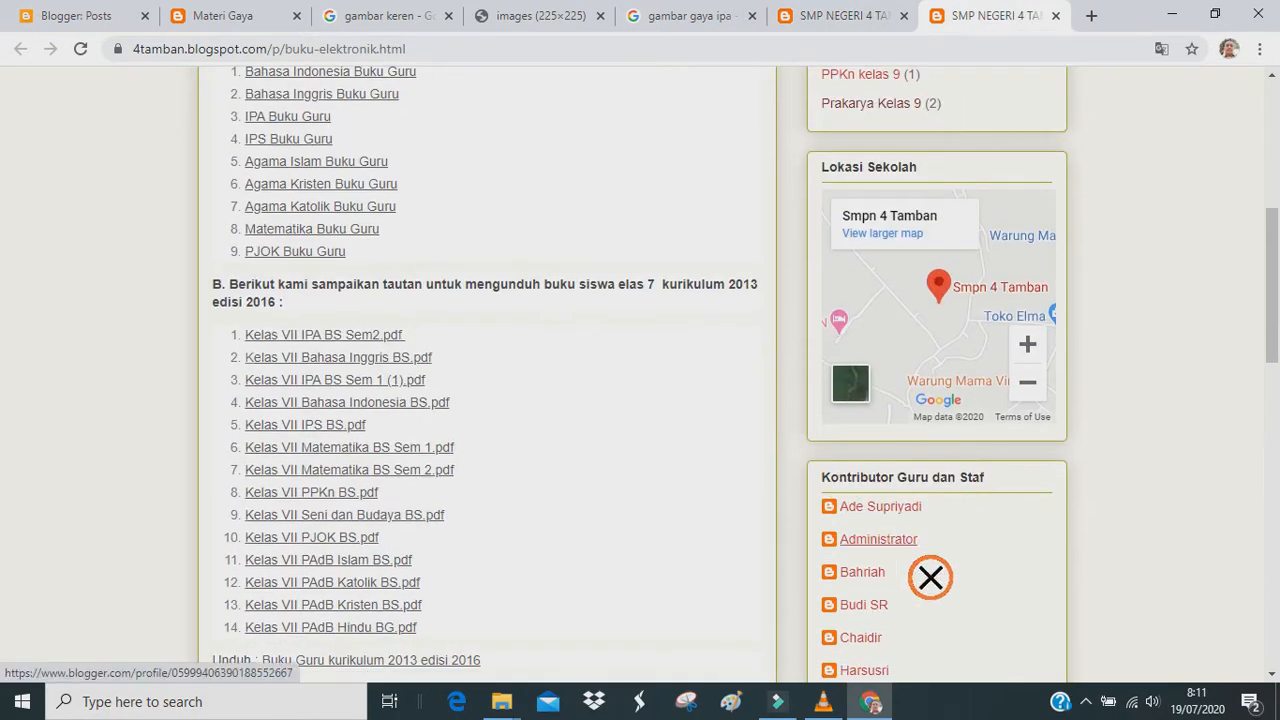
scroll(927, 606, "up", 1)
scroll(926, 605, "up", 3)
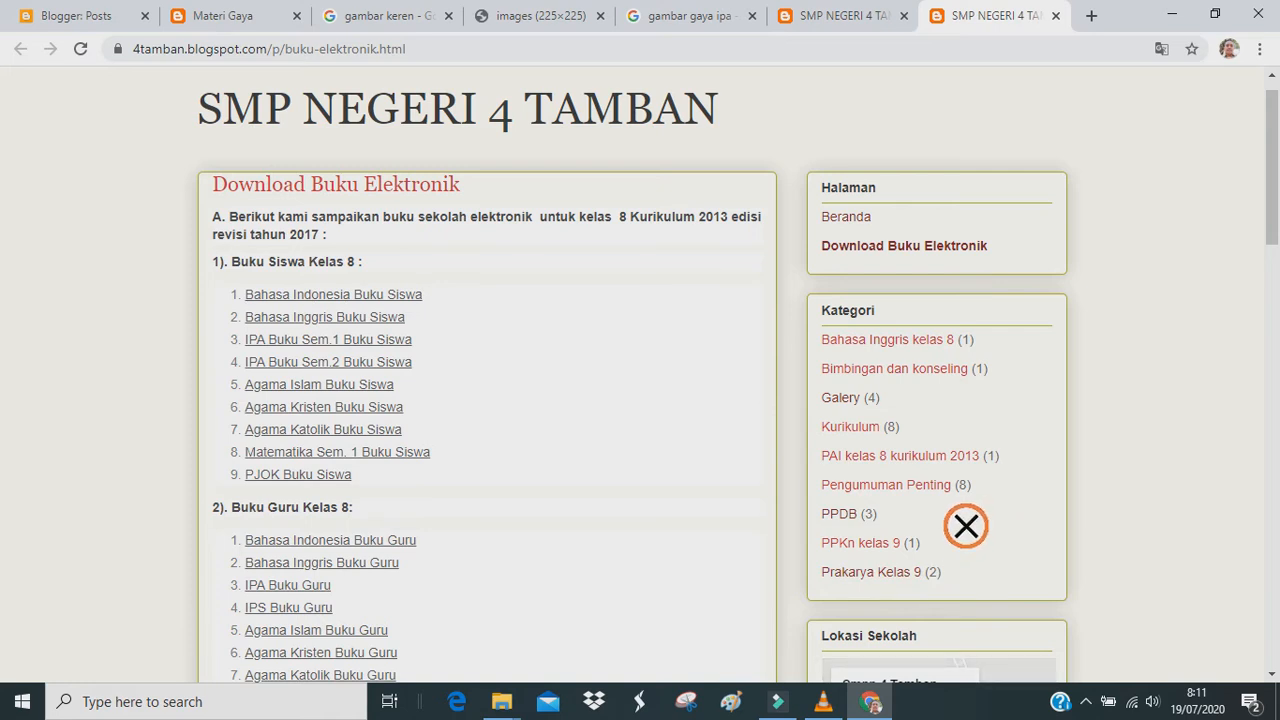
left_click(871, 28)
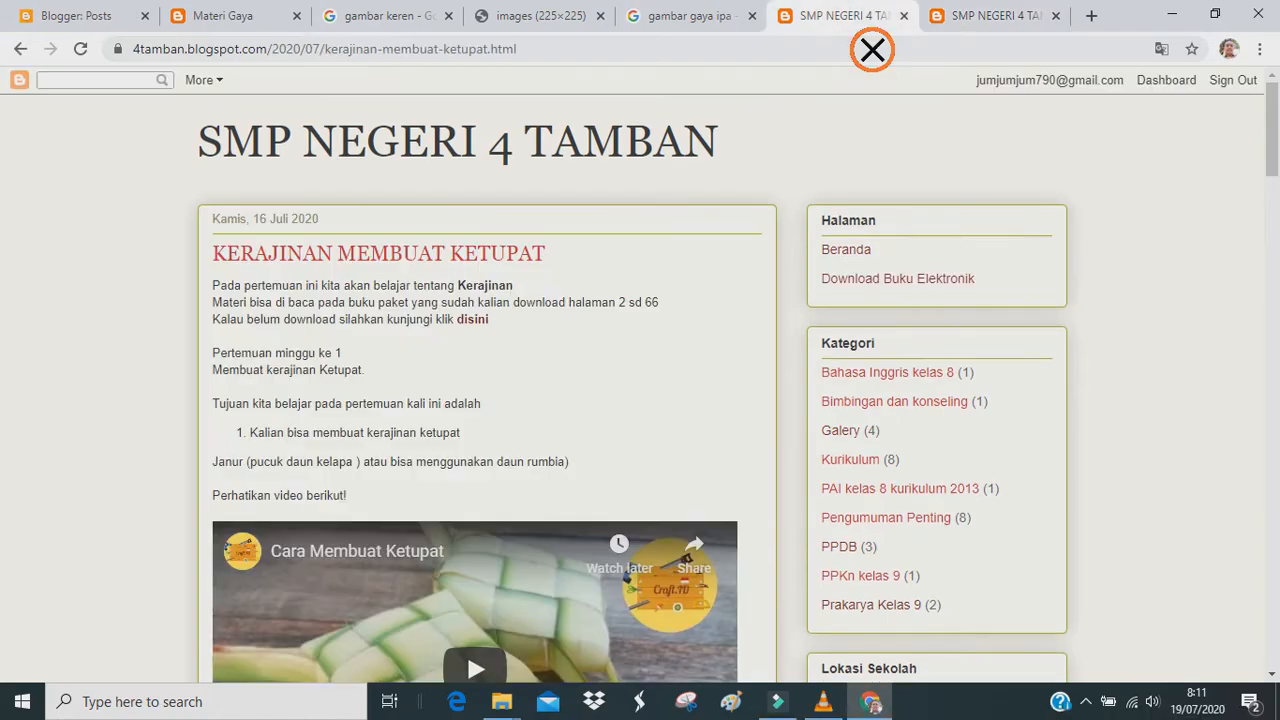
scroll(974, 294, "down", 2)
scroll(974, 294, "up", 2)
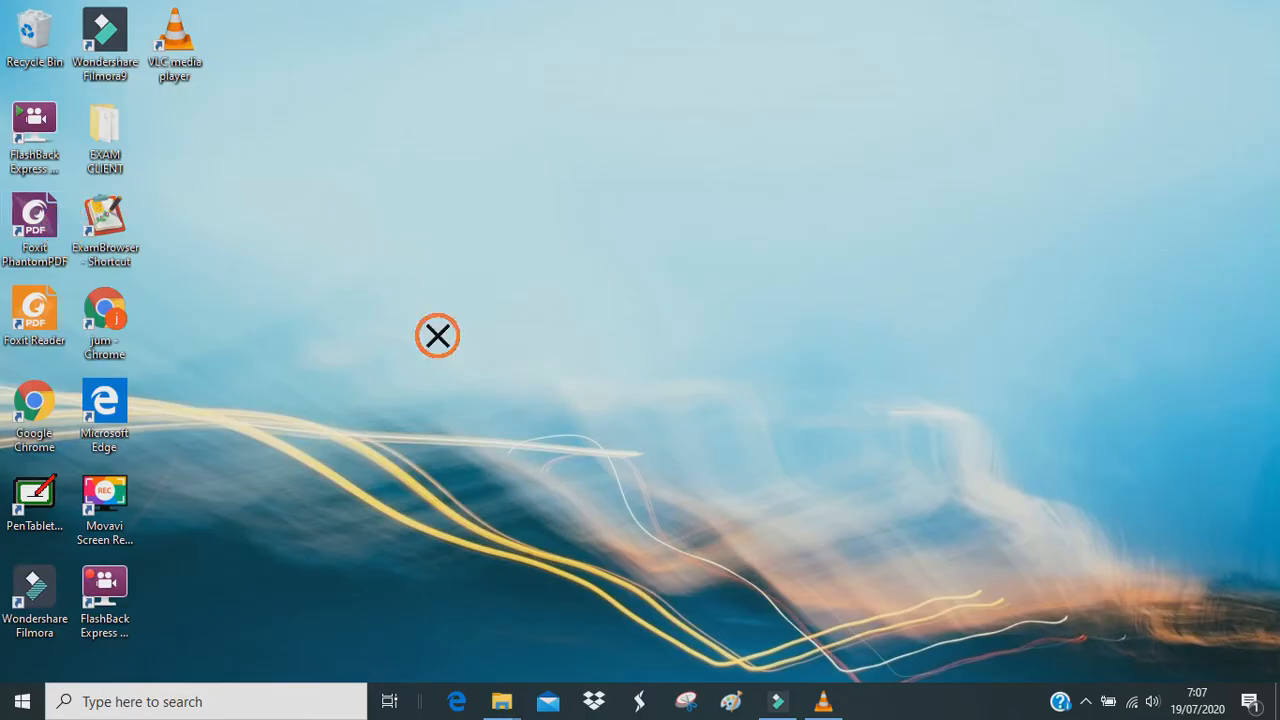
Launch Chrome from the desktop and open the Blogger.com website.
double_click(115, 335)
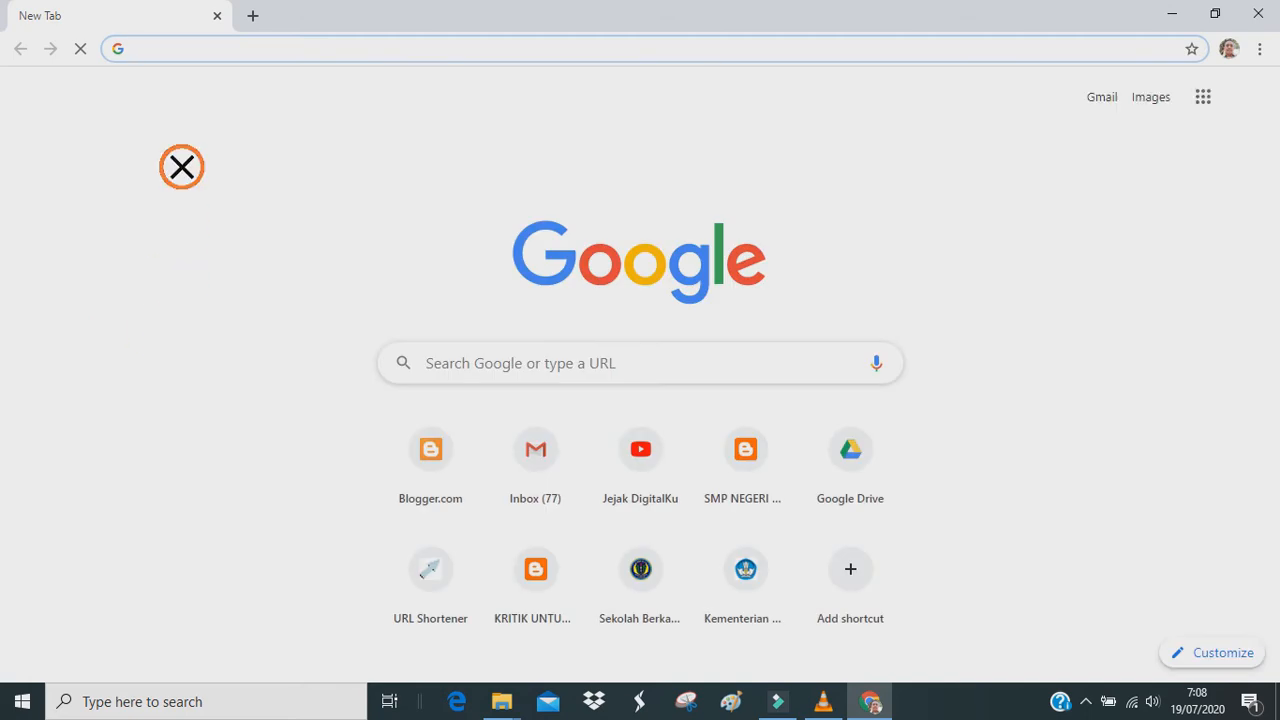
left_click(191, 58)
left_click(185, 332)
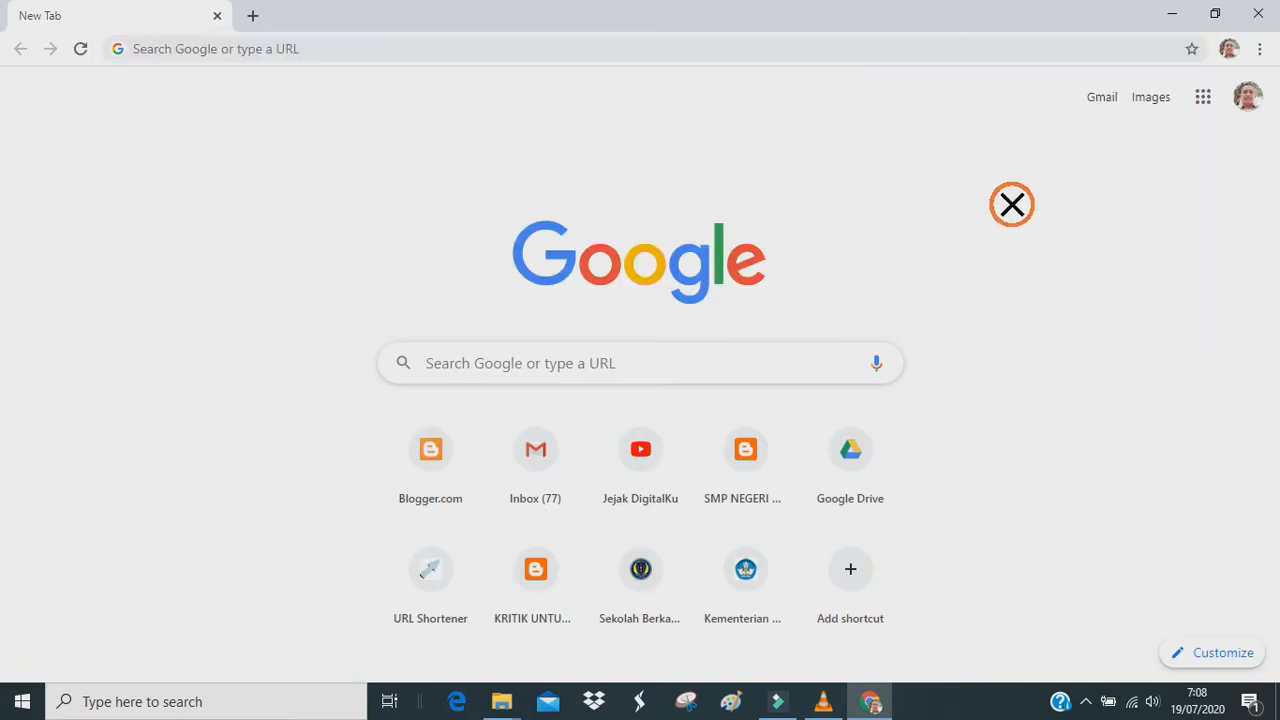
left_click(1204, 100)
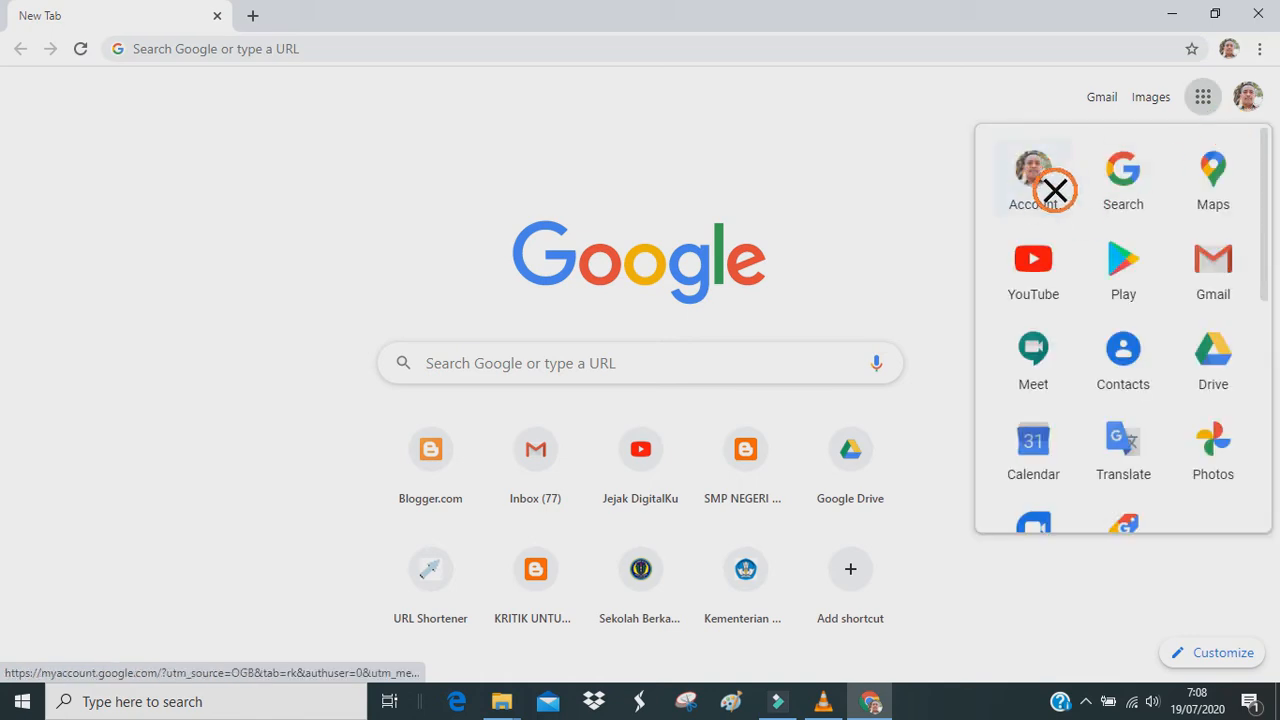
left_click(284, 48)
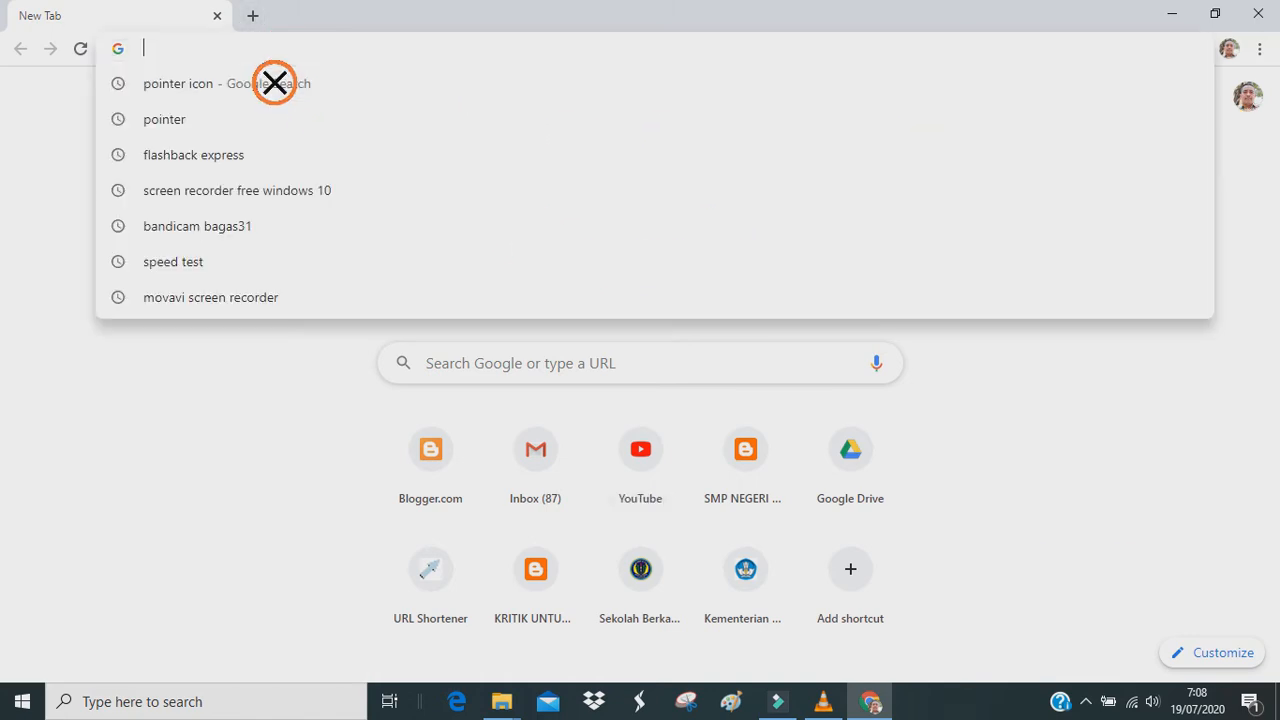
type("BLogger.com")
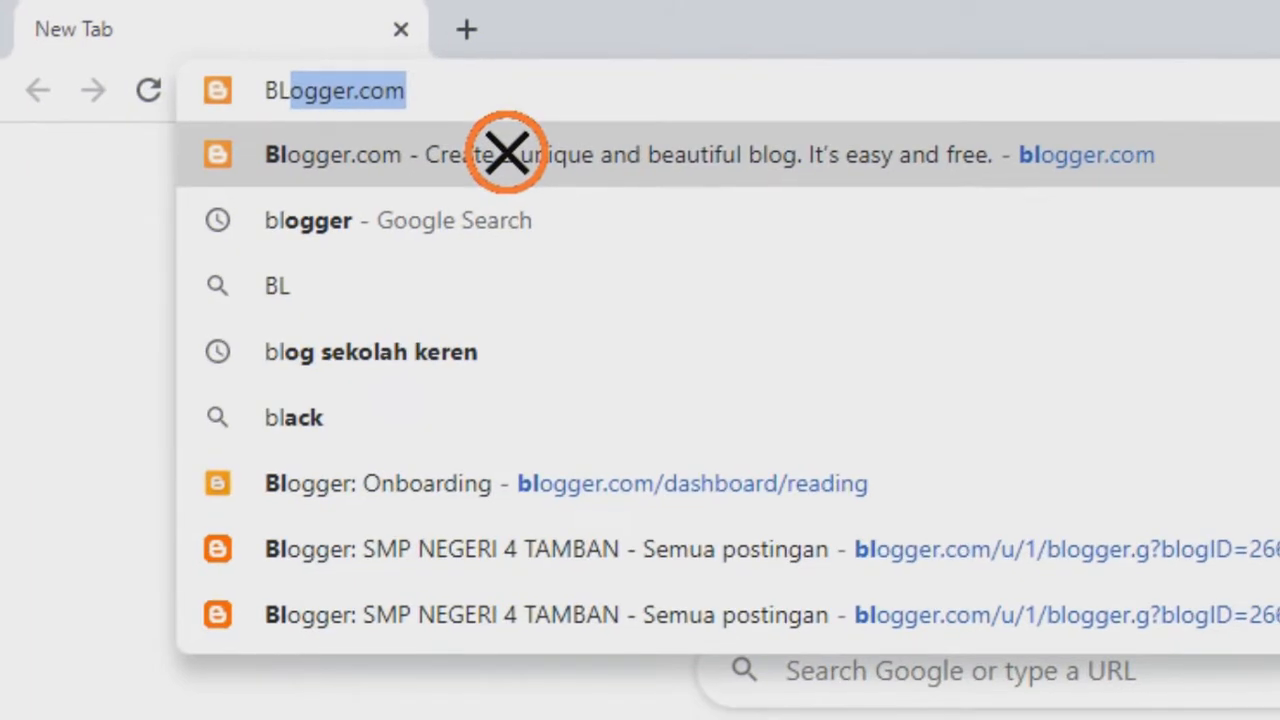
key("Right")
left_click(507, 154)
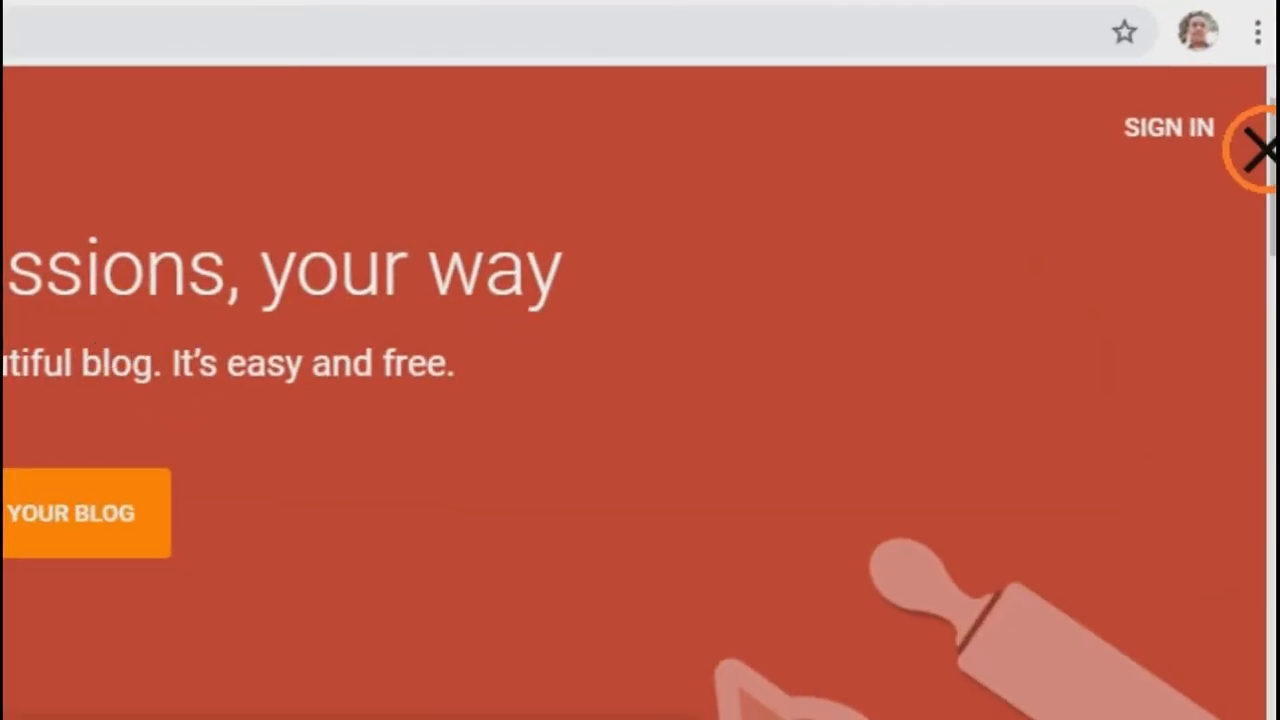
Sign in to Blogger with the first listed Google account and title the new blog BELAJAR NGEMBLOG.
left_click(1250, 160)
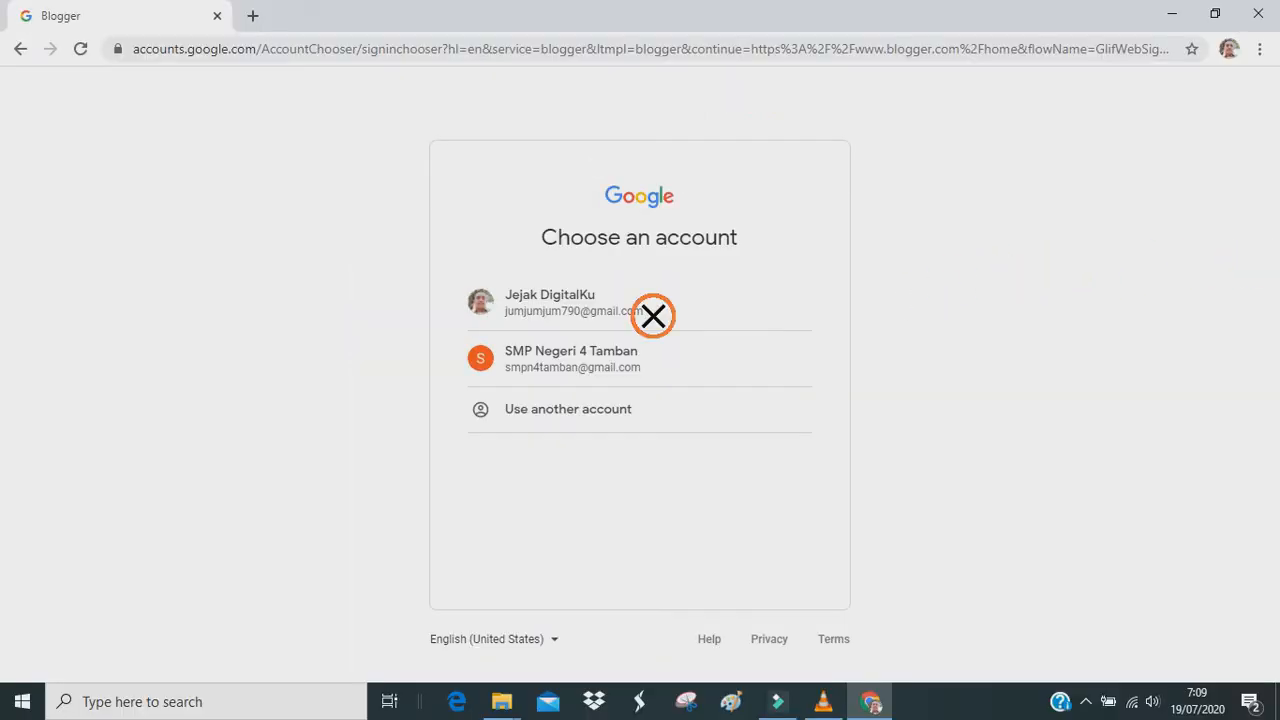
left_click(606, 326)
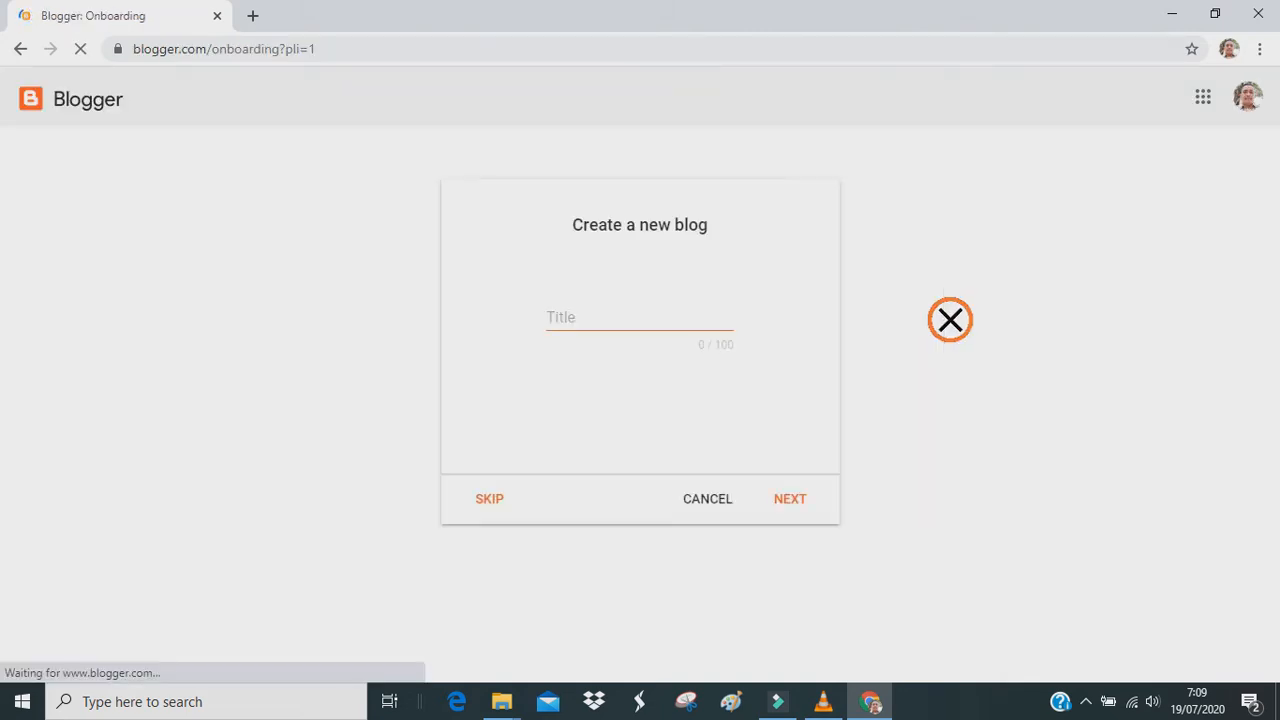
left_click(631, 322)
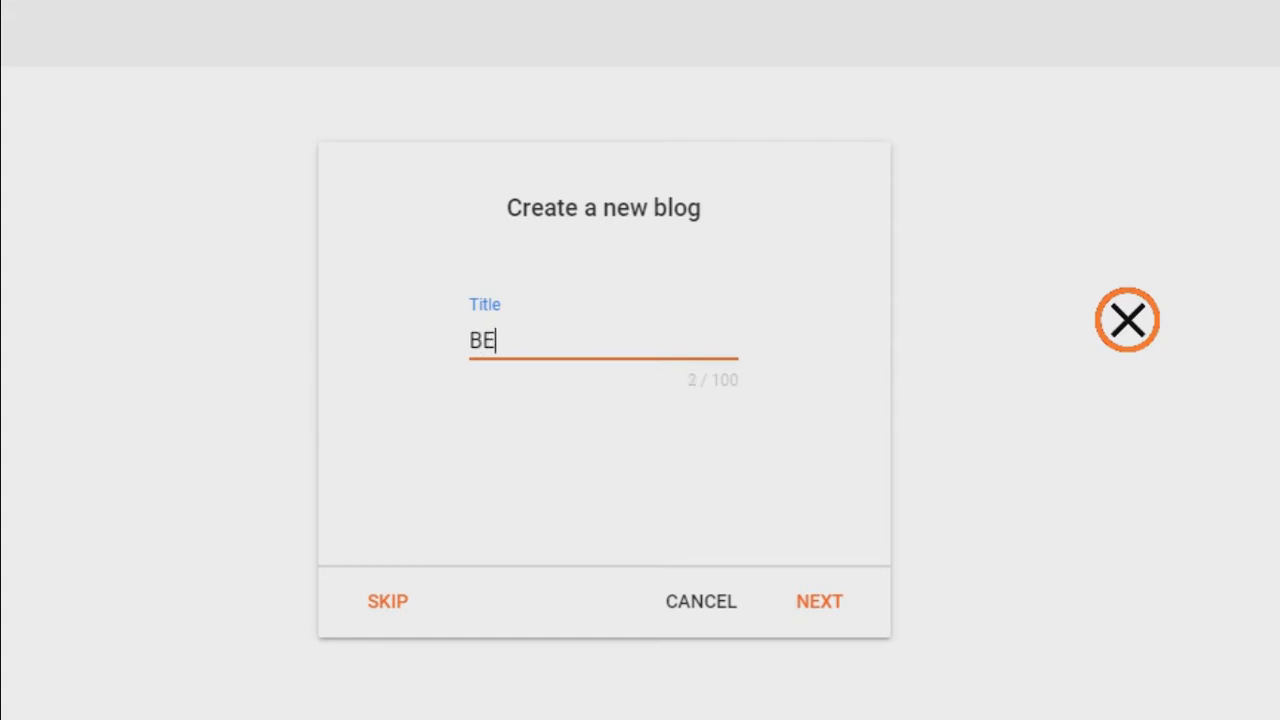
type("JAR NGEMBLOG")
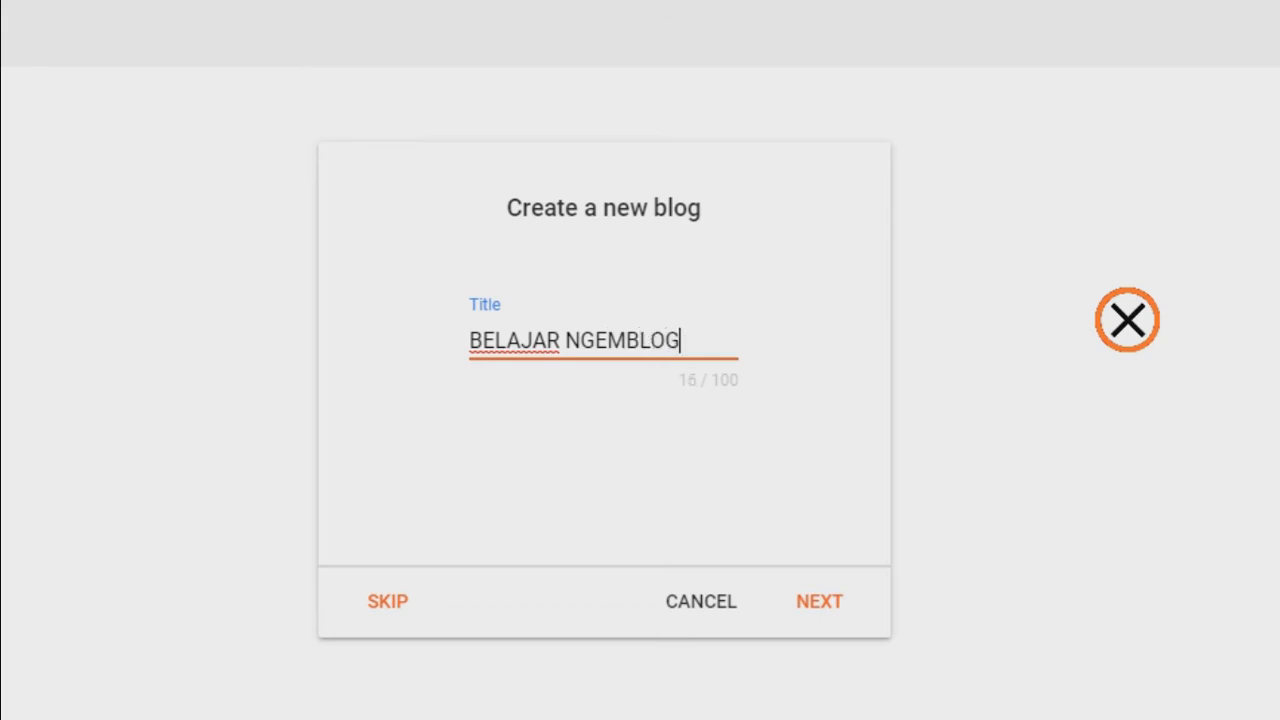
left_click(834, 636)
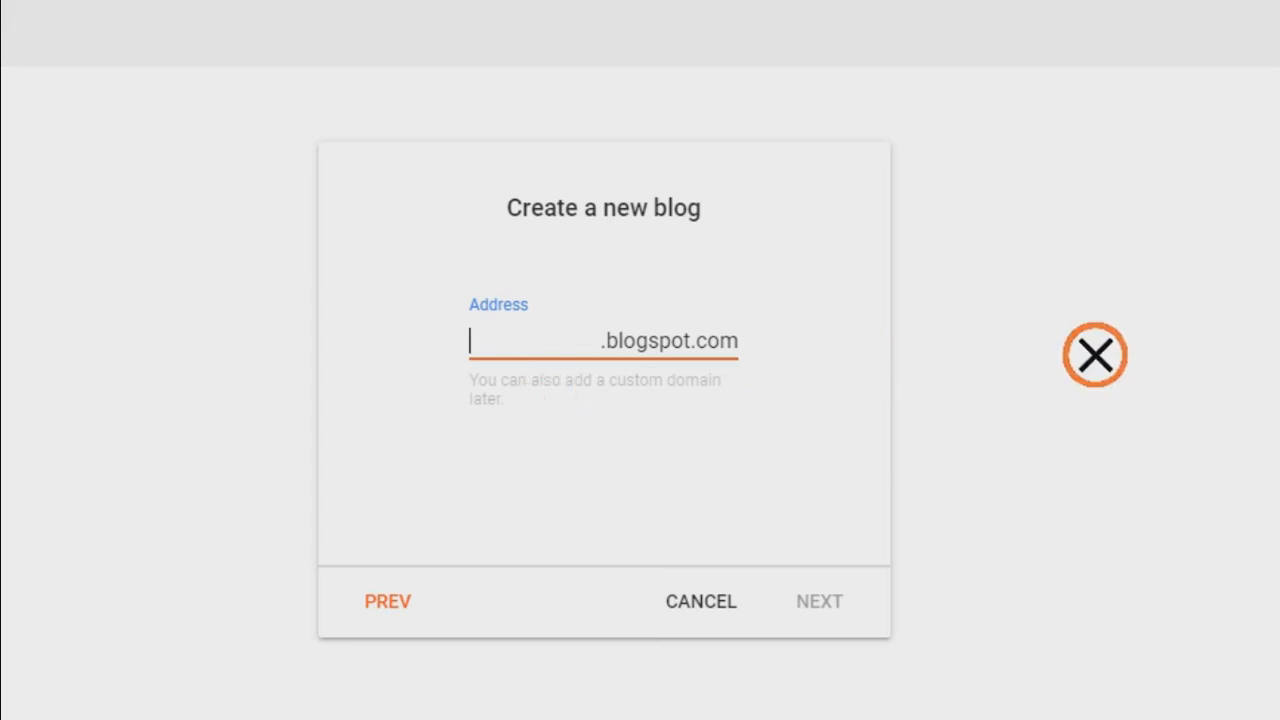
Set the new blog's address to daringcovid19.blogspot.com and continue to the Blogger profile.
type("ringku")
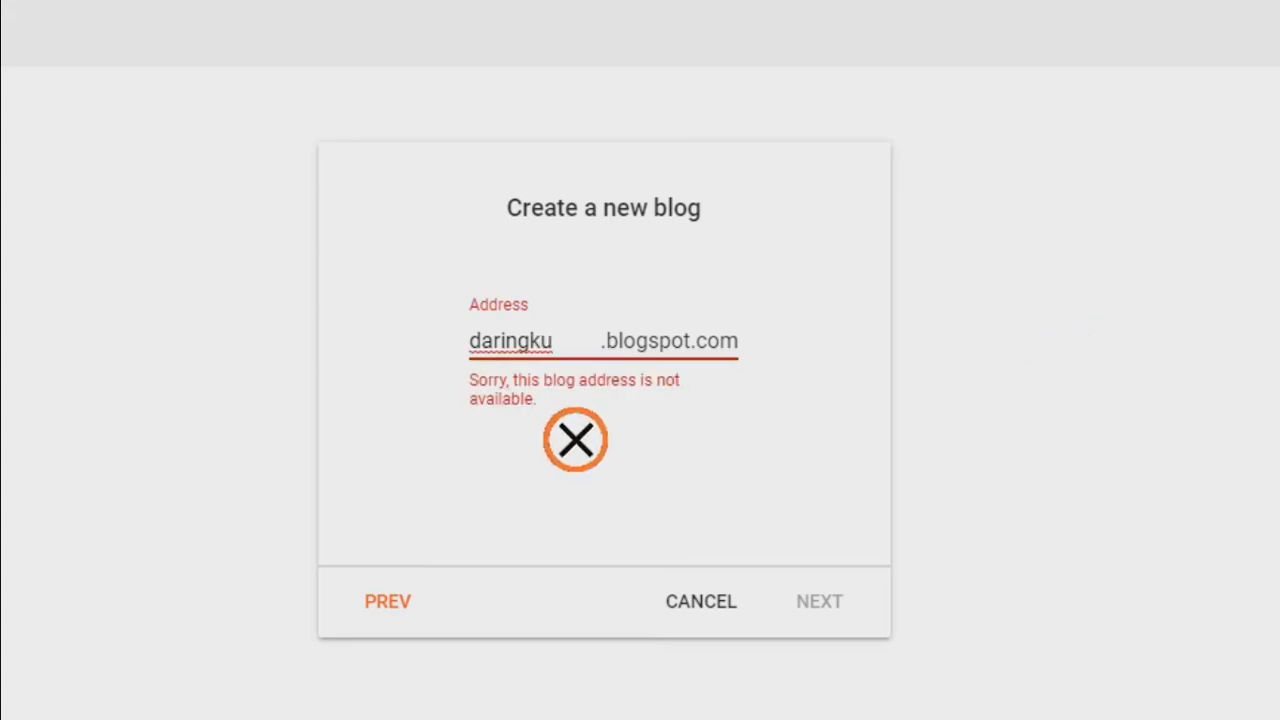
left_click_drag(531, 333, 554, 335)
type("di")
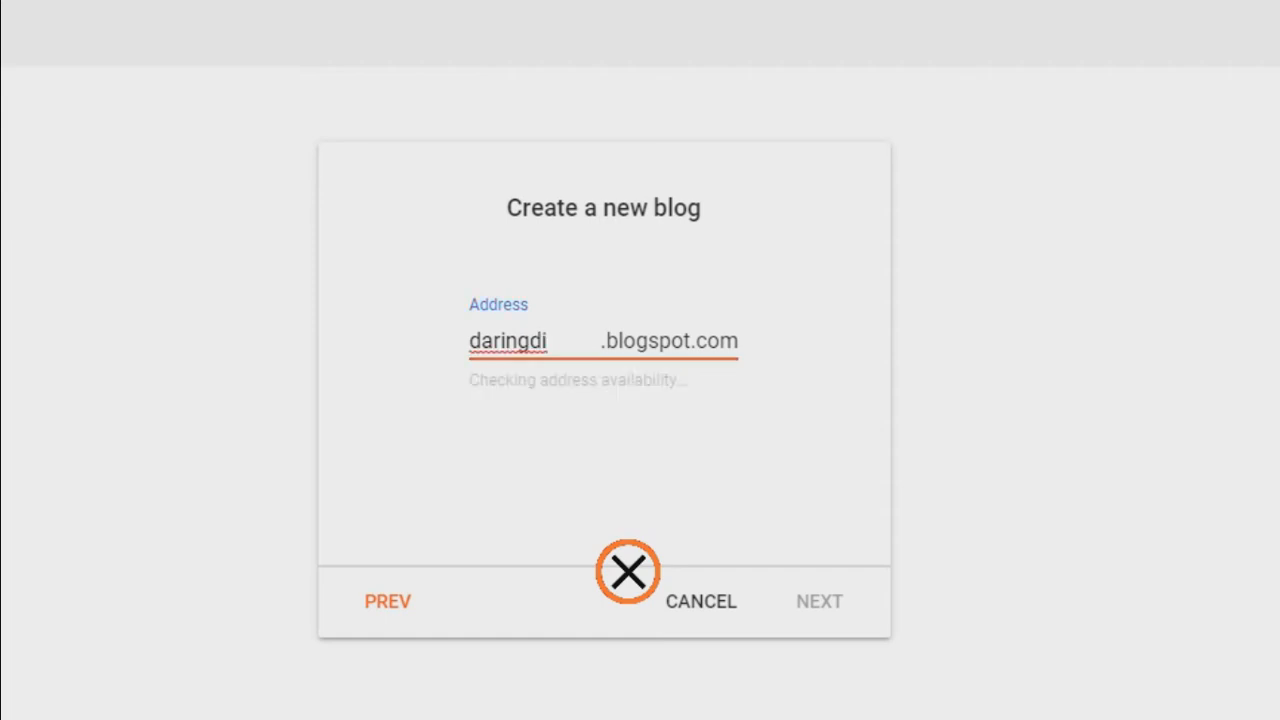
key("BackSpace")
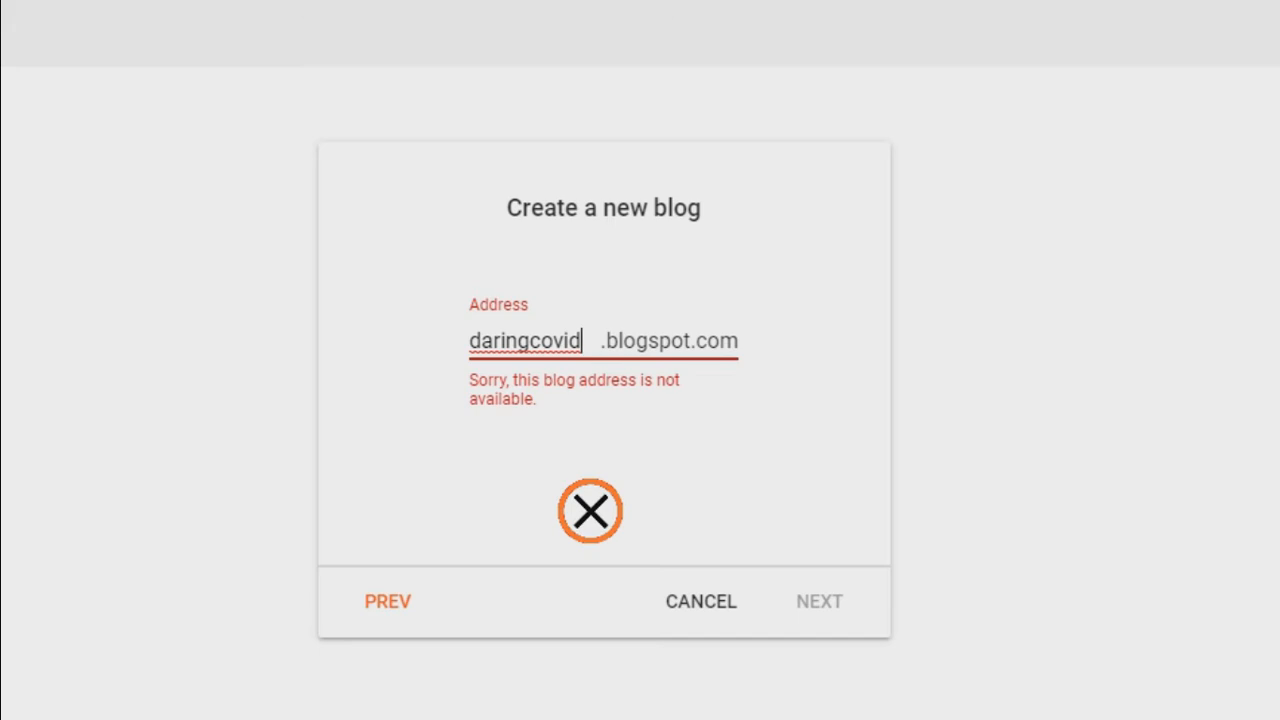
type("19")
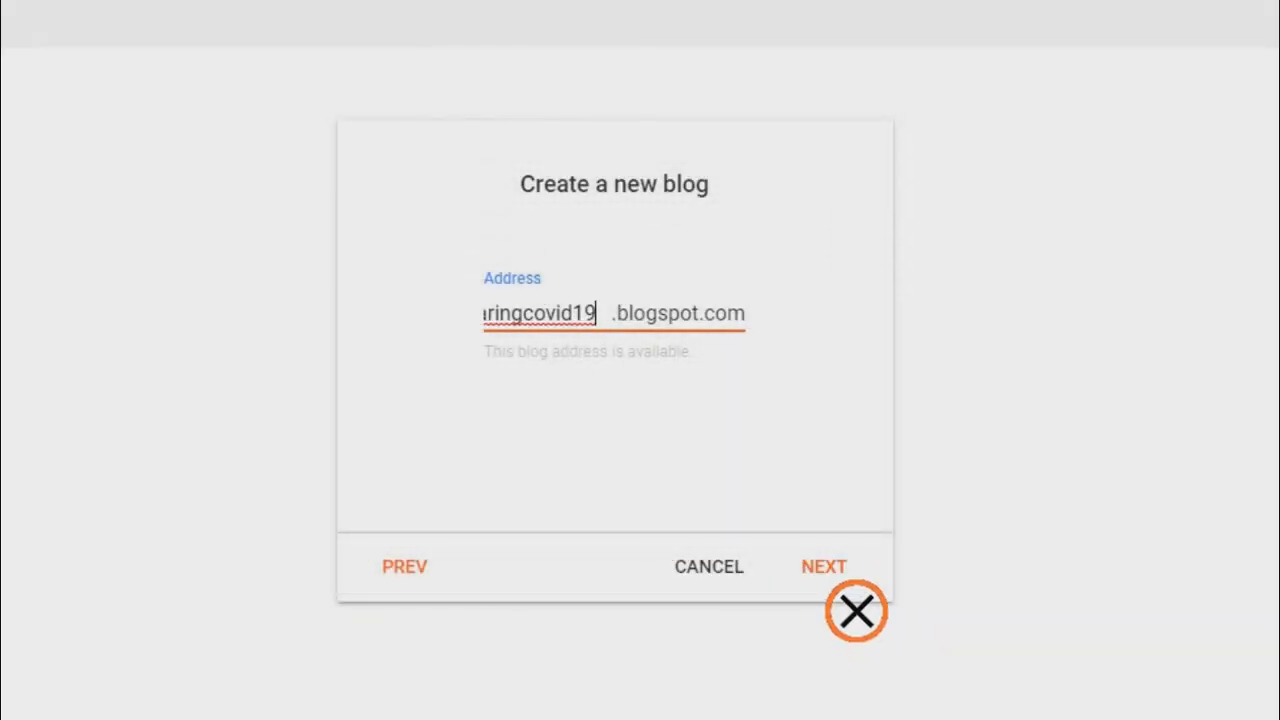
left_click(832, 584)
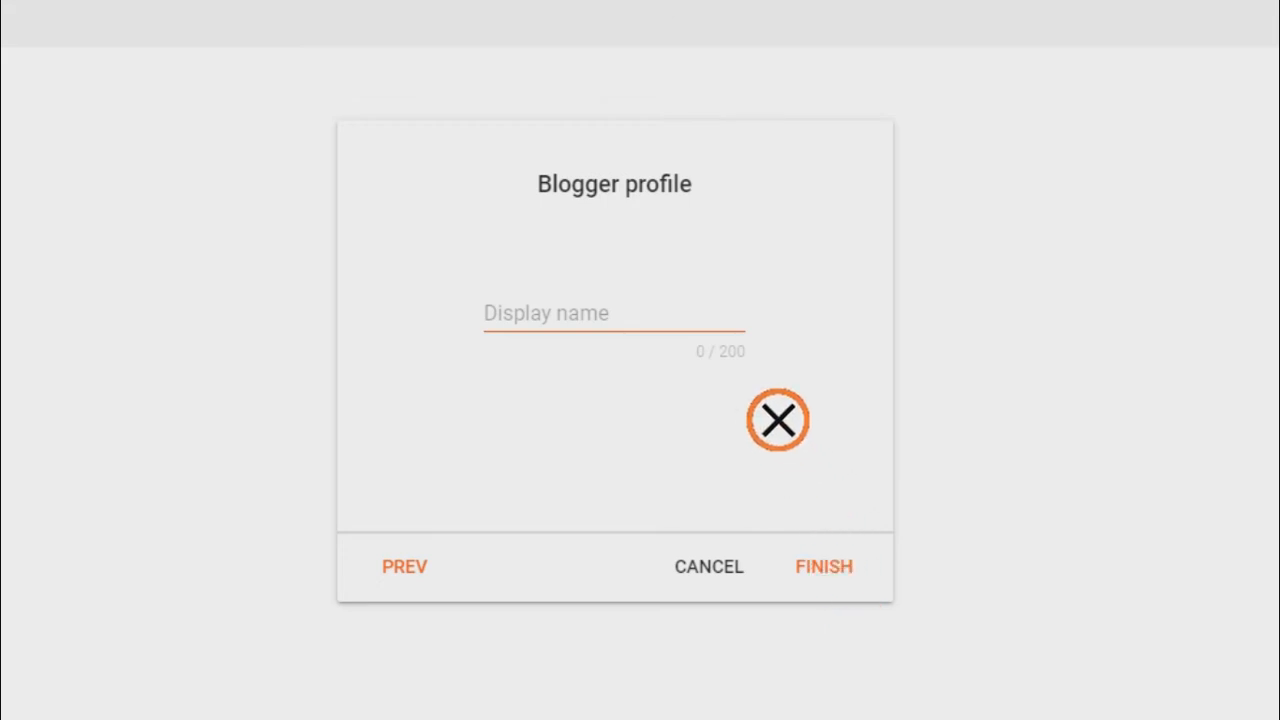
Set the profile display name to Belajar Melalui Daring, finishing the blog's creation, and show the new blog's posts.
left_click(740, 350)
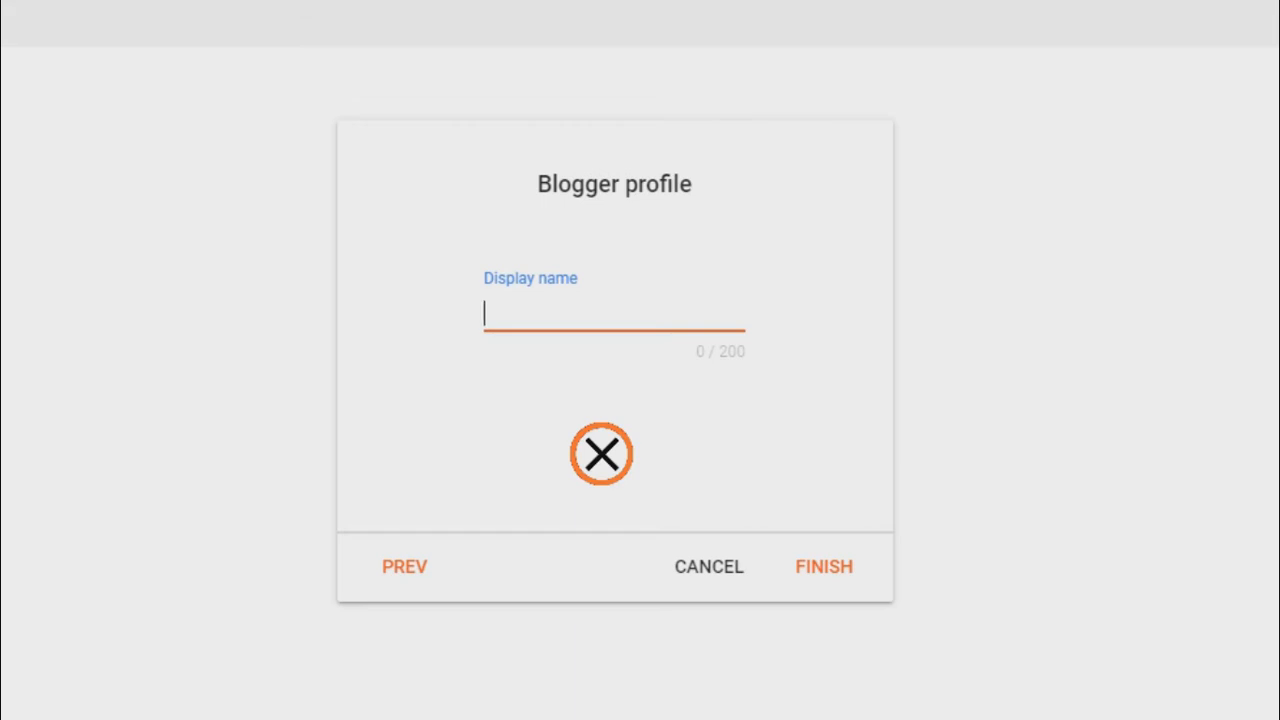
type("Belajar Melalui ")
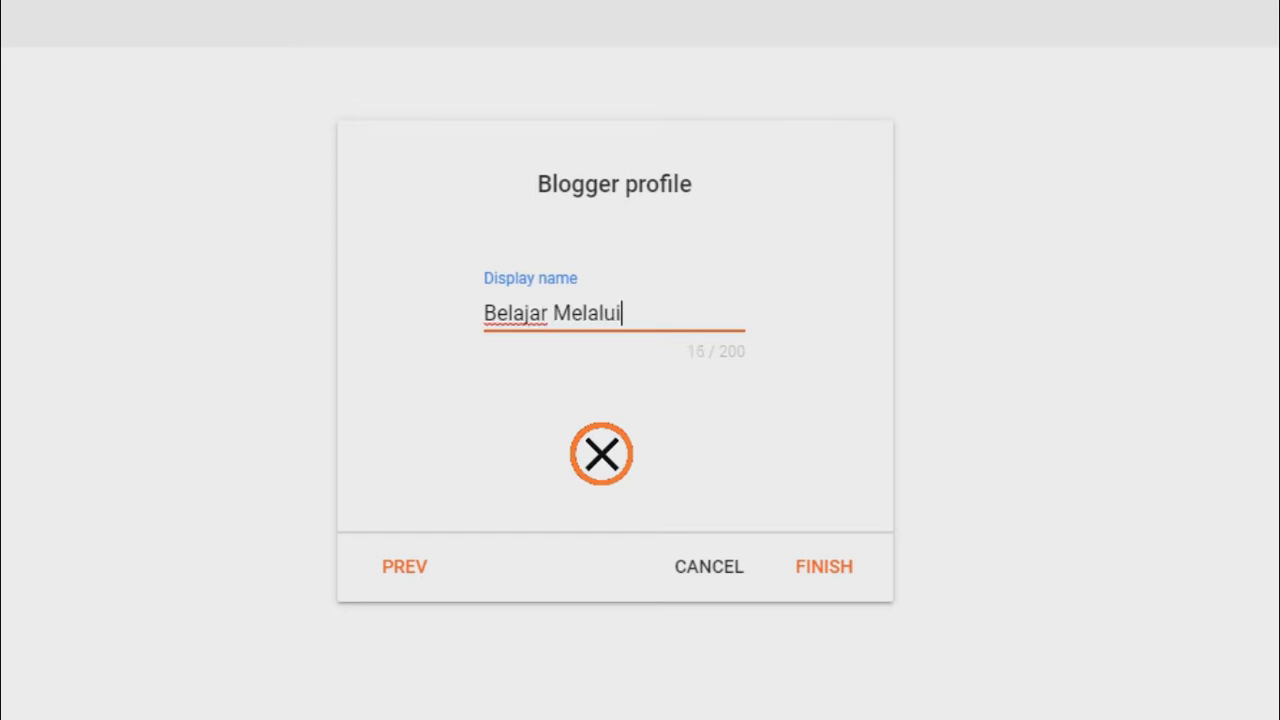
type("Daring")
left_click(826, 588)
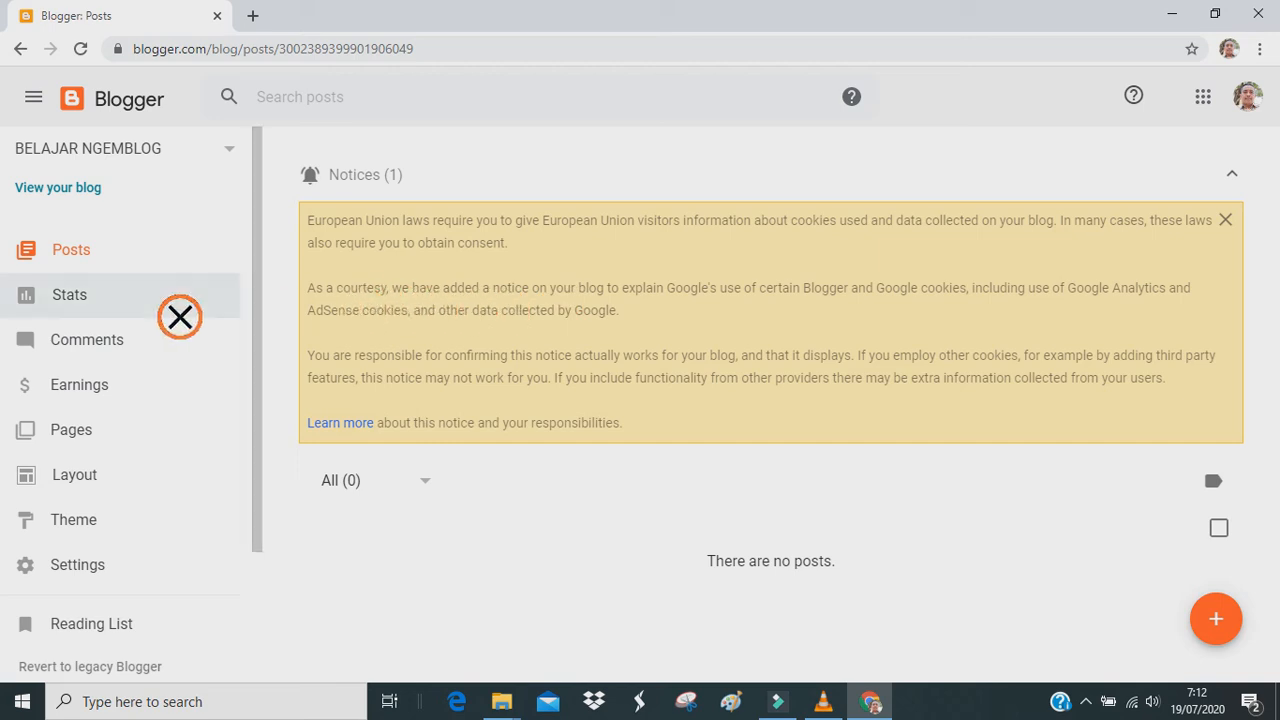
left_click(88, 268)
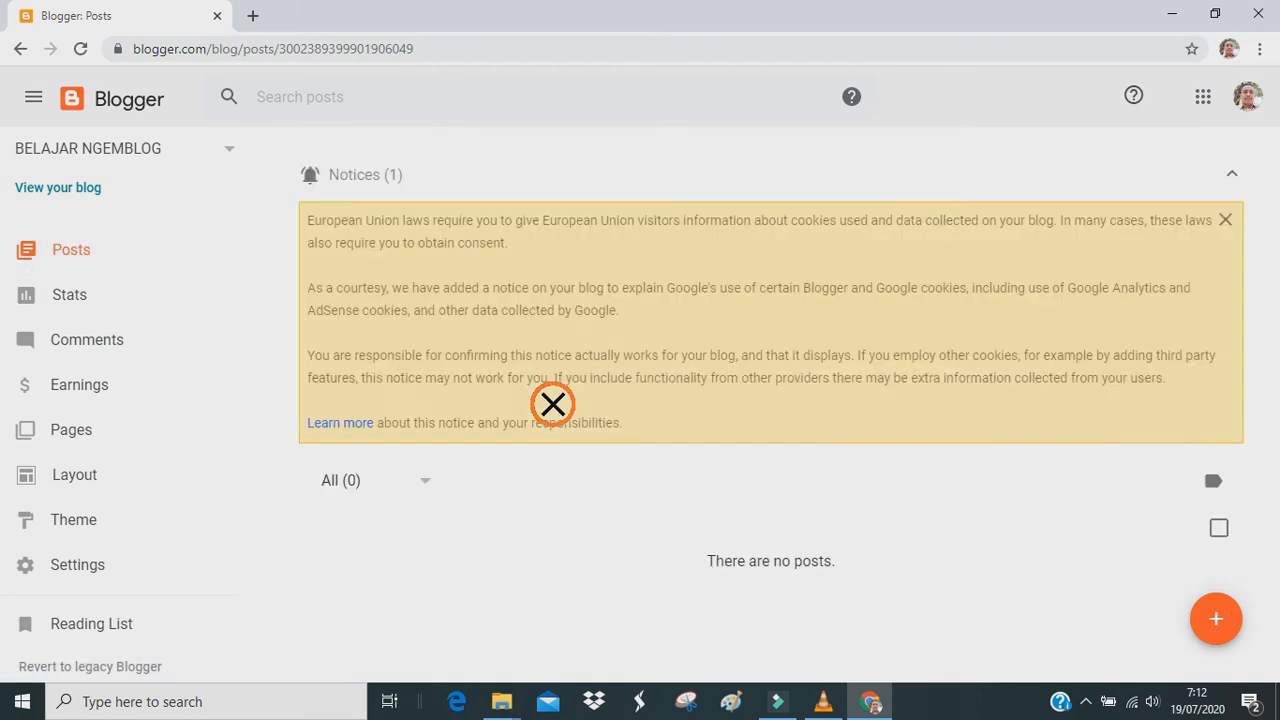
Open the blog's Posts page in a second browser tab, then return to the original tab.
right_click(100, 282)
left_click(130, 278)
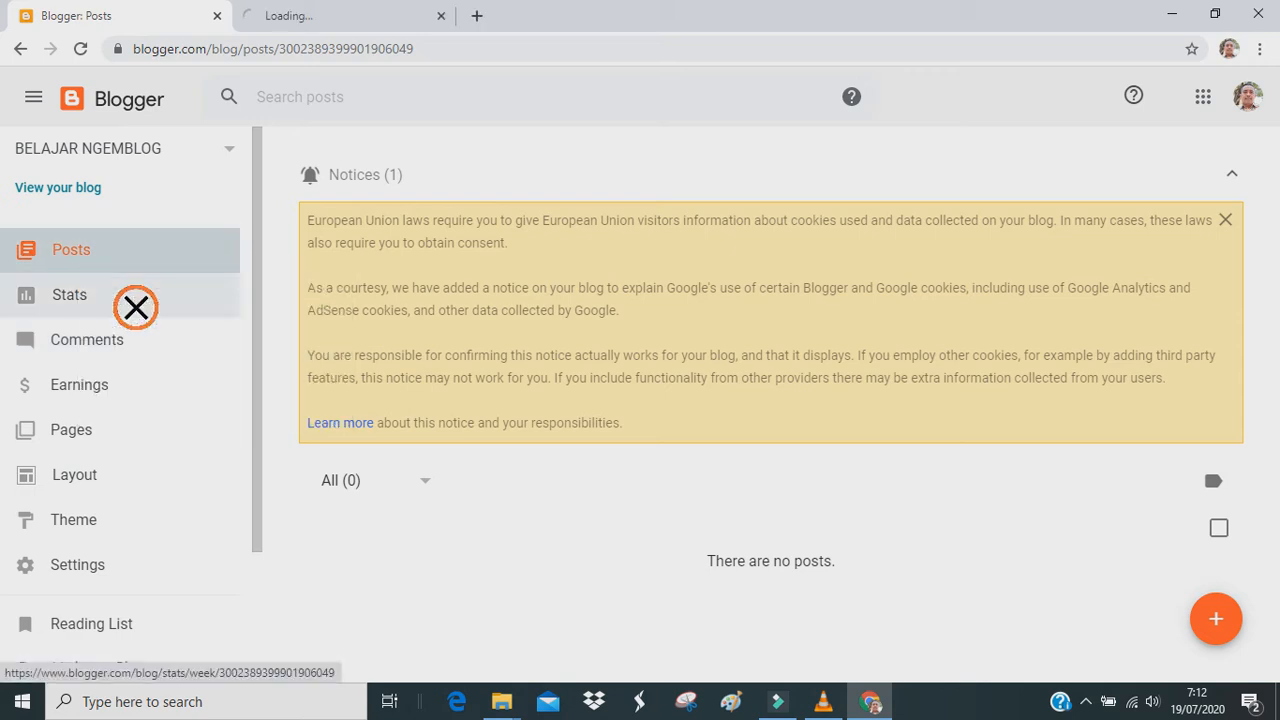
left_click(343, 34)
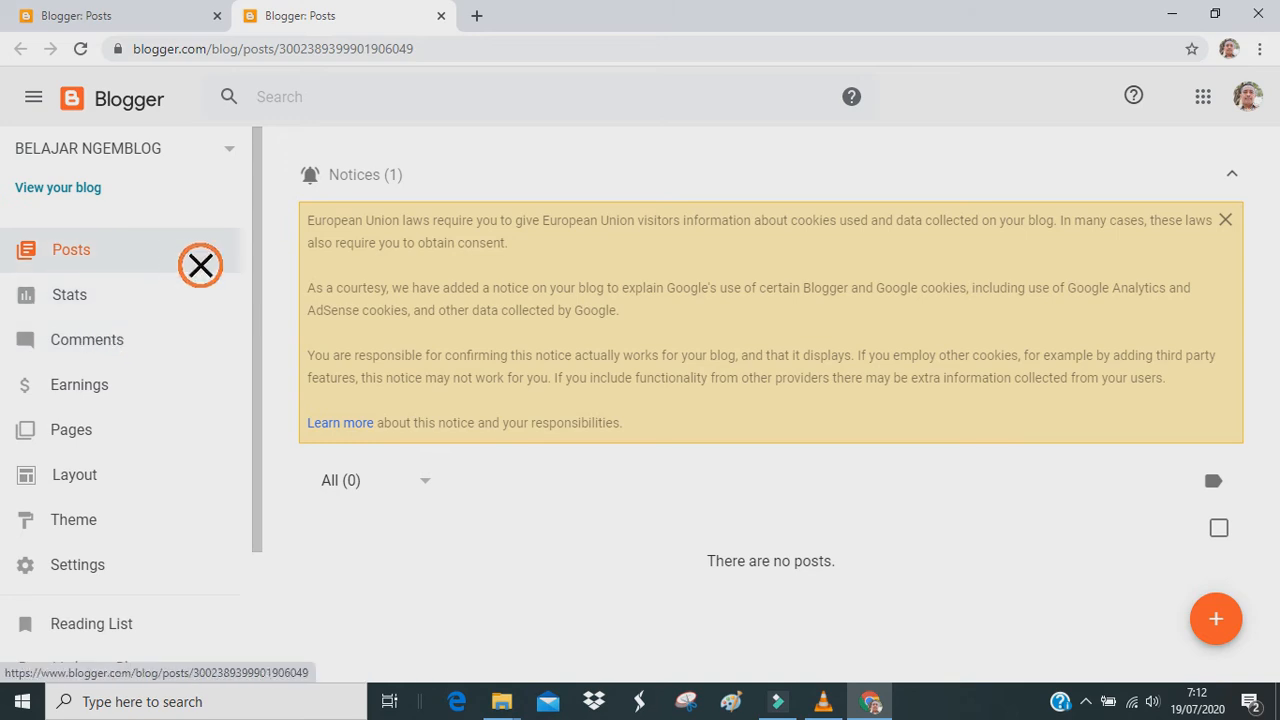
left_click(152, 26)
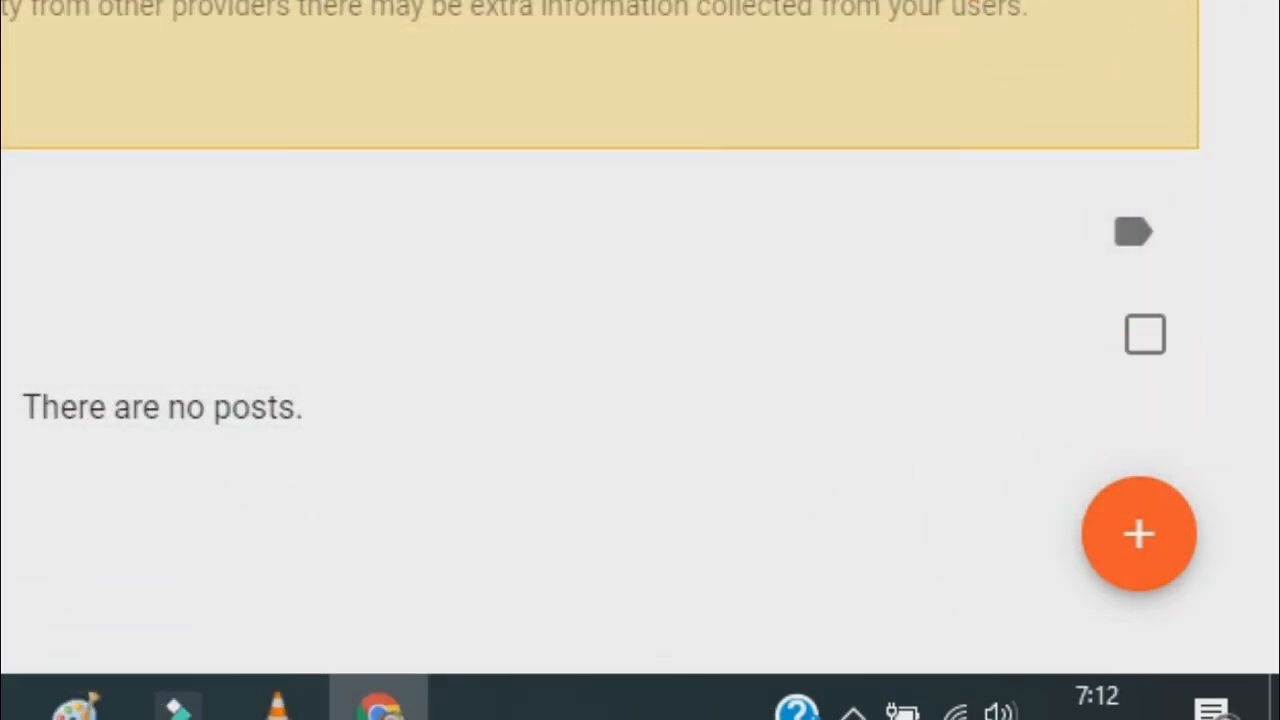
Create a new post on the blog and title it Posting PertamaKu.
left_click(1172, 568)
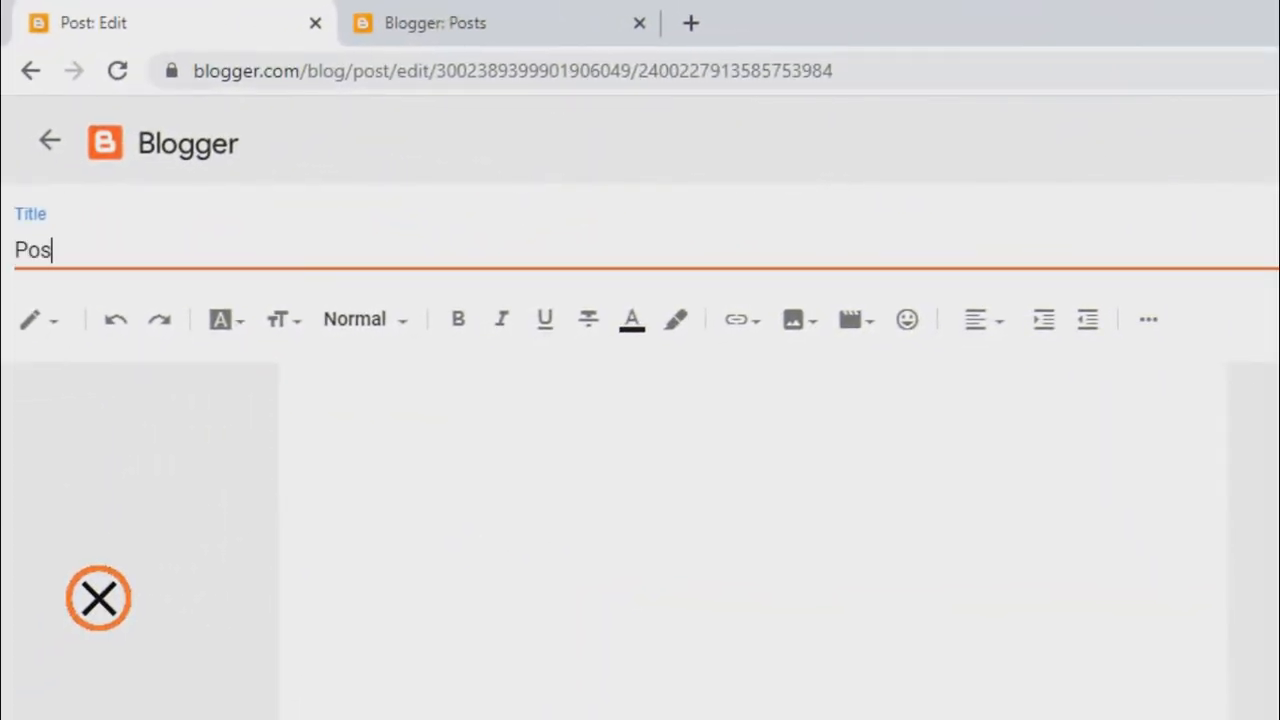
type("ng Perta")
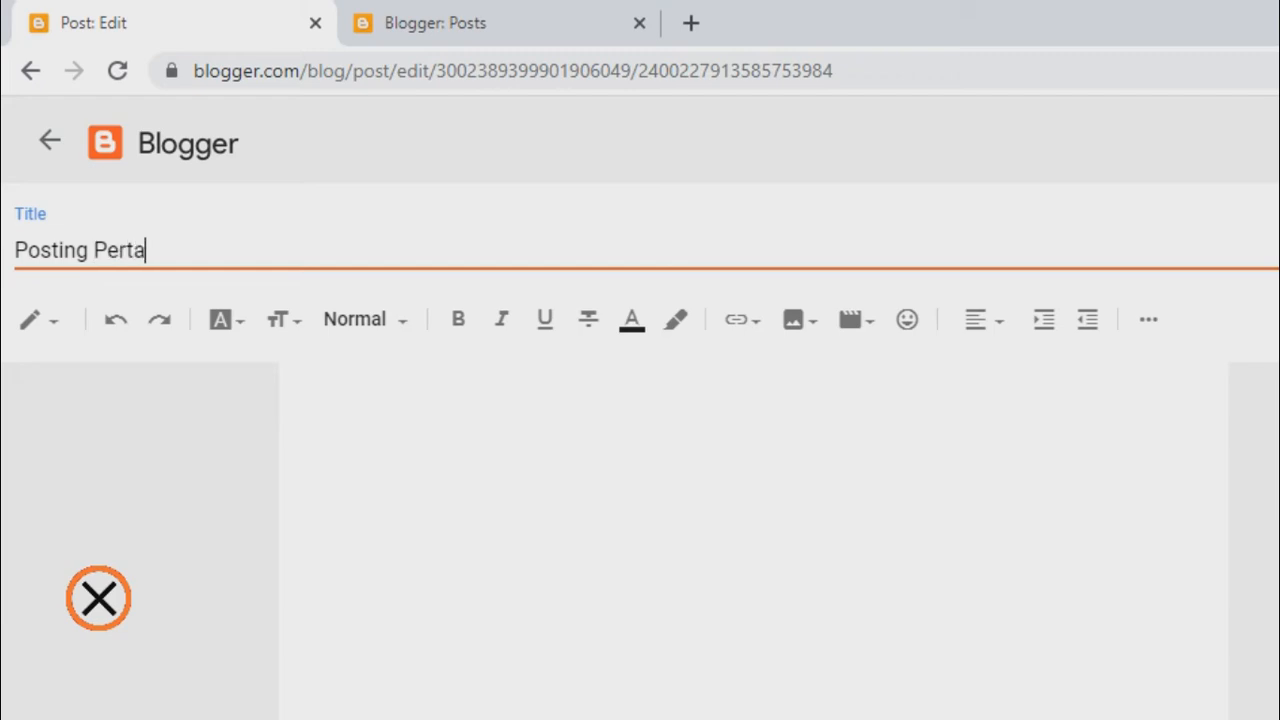
type("maKu")
Write "Alhamdulullah Blog ku sudah bisa tampil" as the post's body text.
left_click(620, 508)
type("Al")
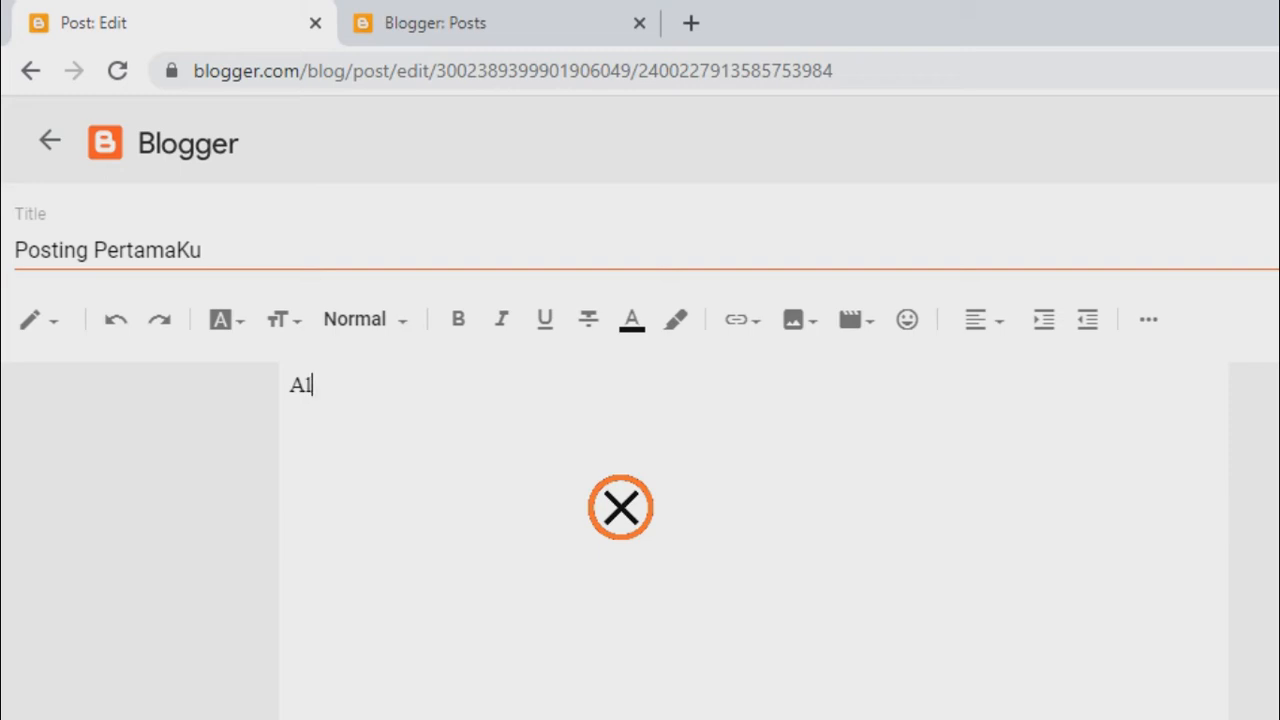
type("hamdulu")
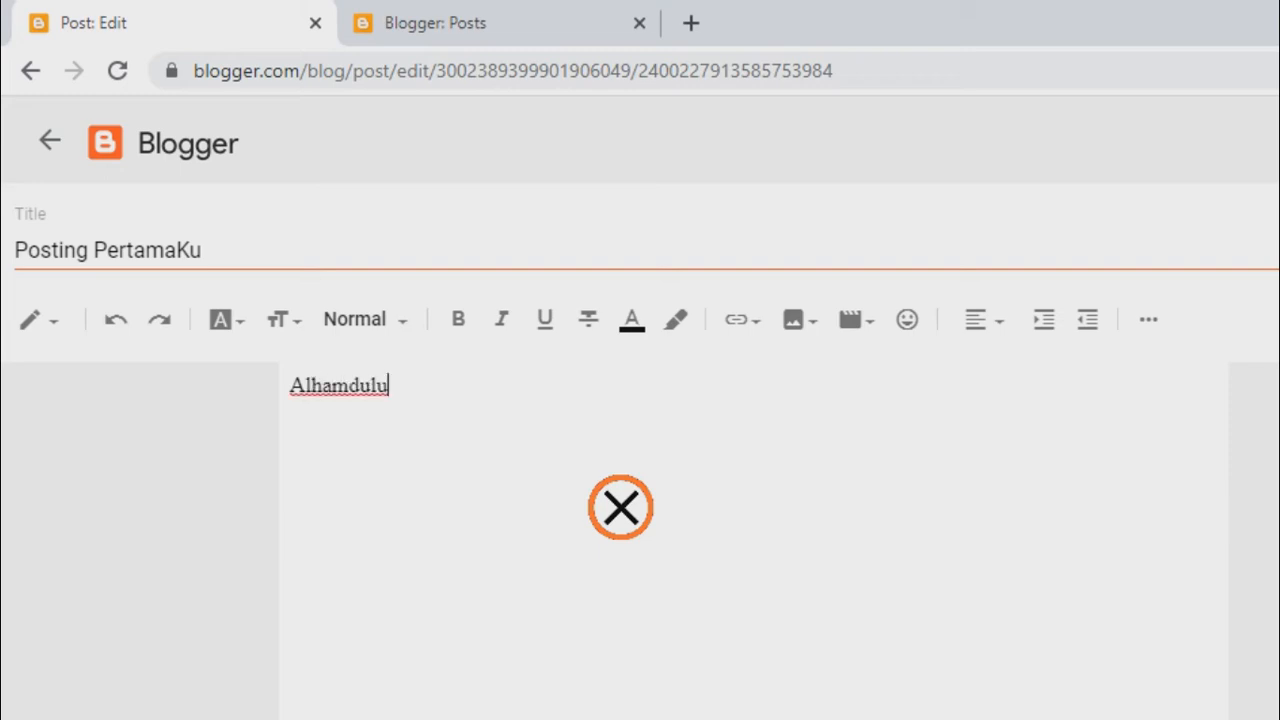
type("llah Blog")
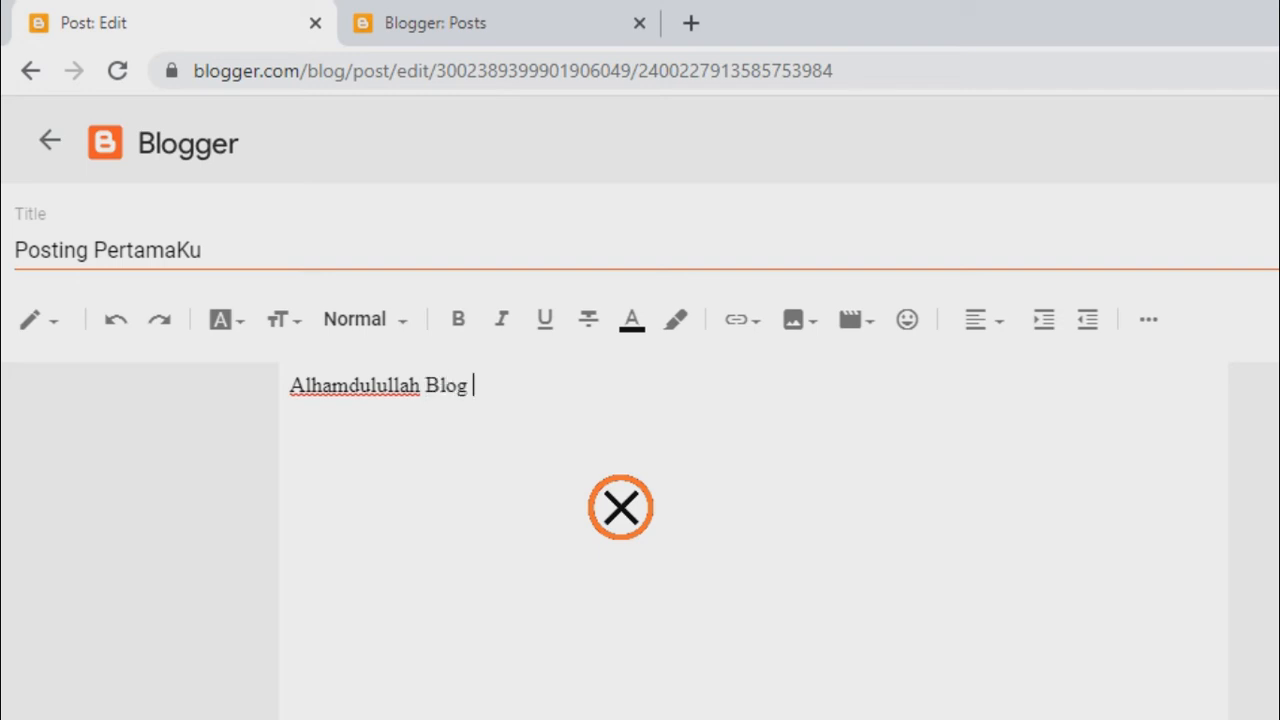
type(" ku sudah bisa tampil")
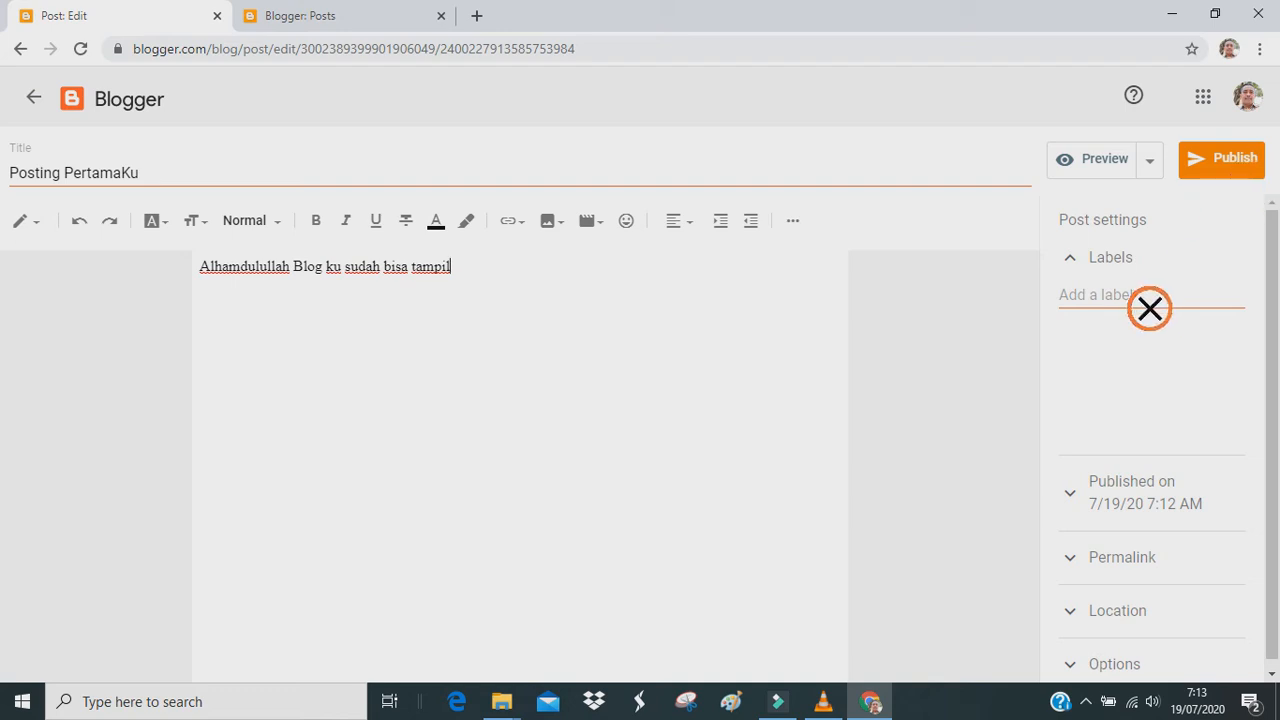
Assign a new label named Blog to the post and publish it.
left_click(1149, 309)
left_click_drag(1272, 384, 1272, 362)
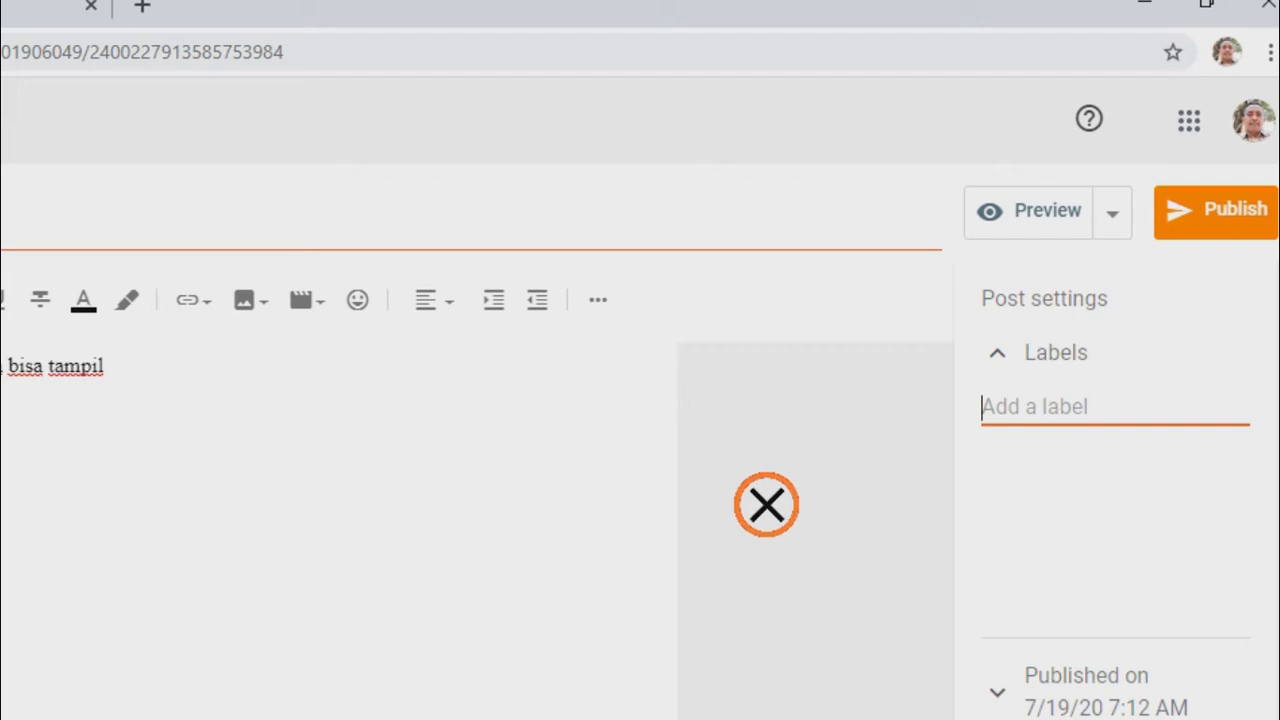
type("Blog")
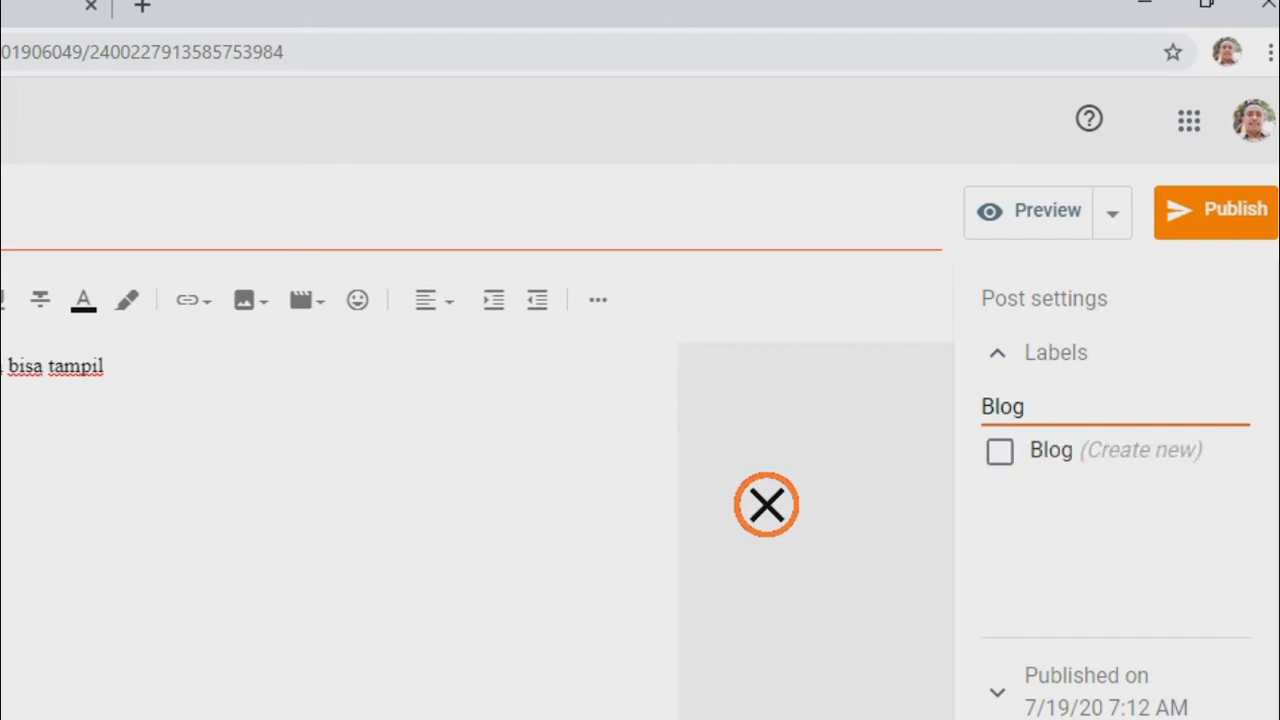
left_click(1000, 452)
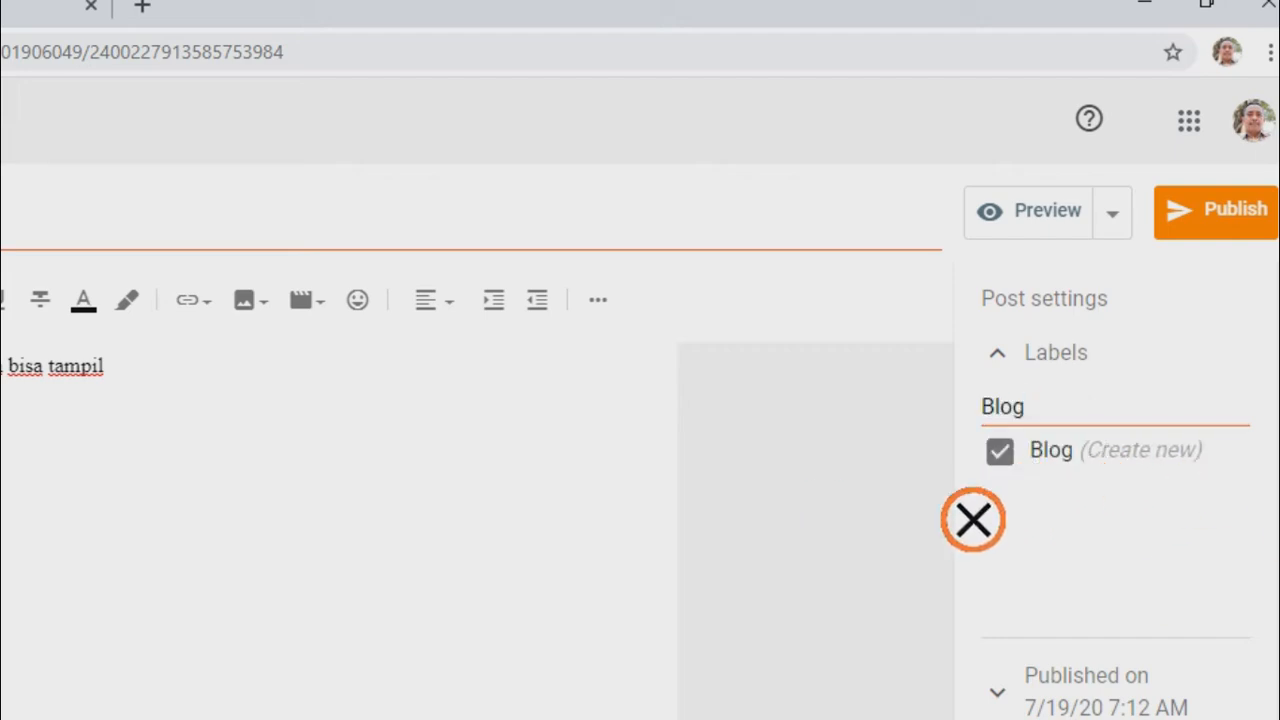
left_click(1240, 212)
left_click(488, 590)
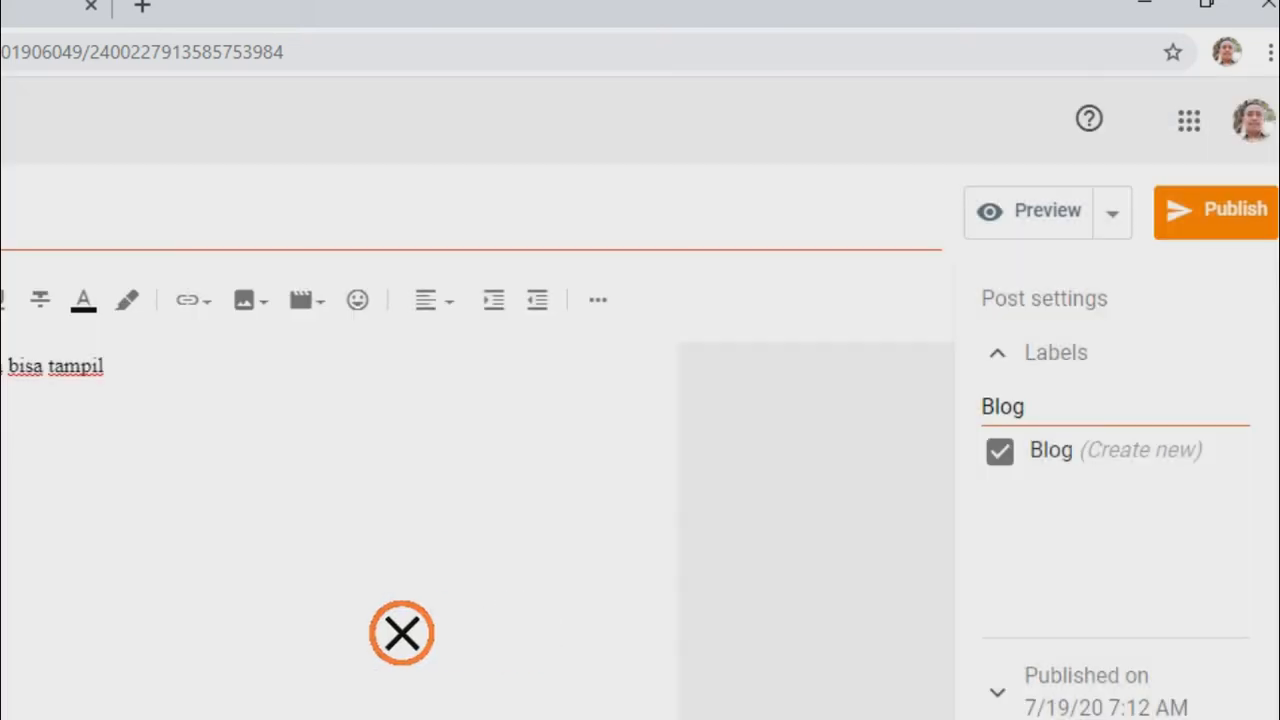
Open the live blog in a new browser tab and check the published post there.
right_click(68, 190)
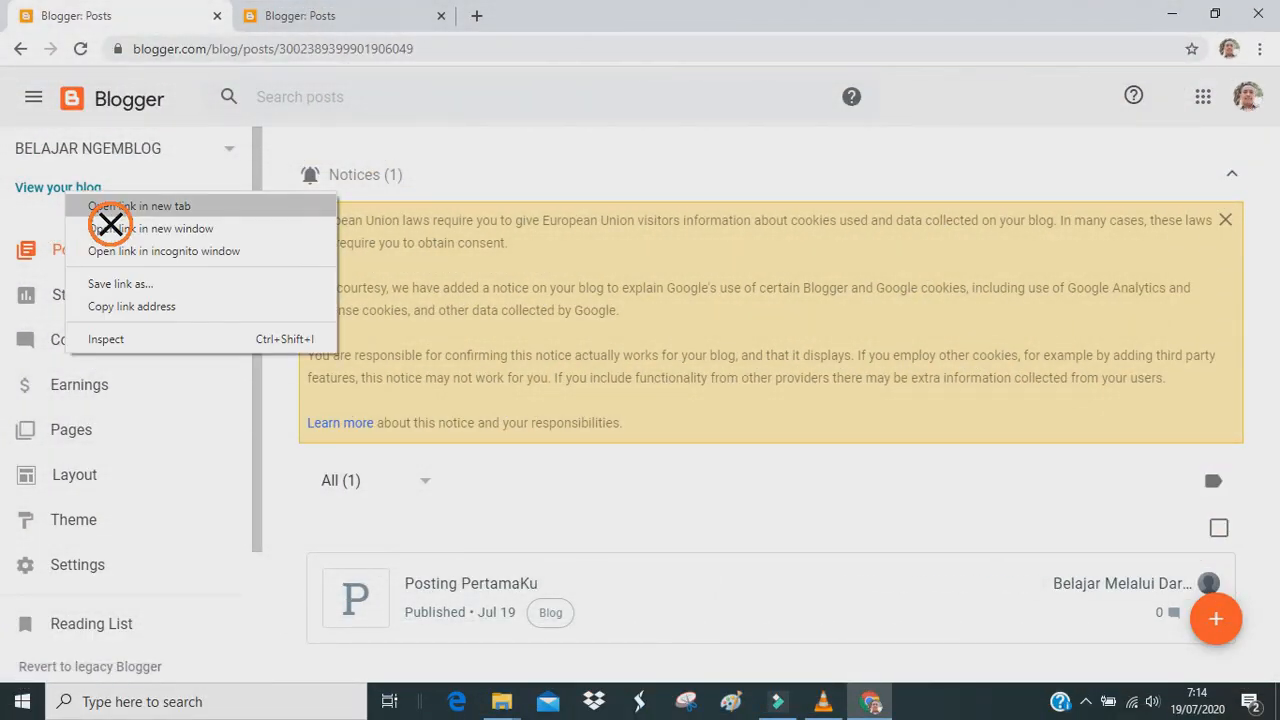
left_click(110, 210)
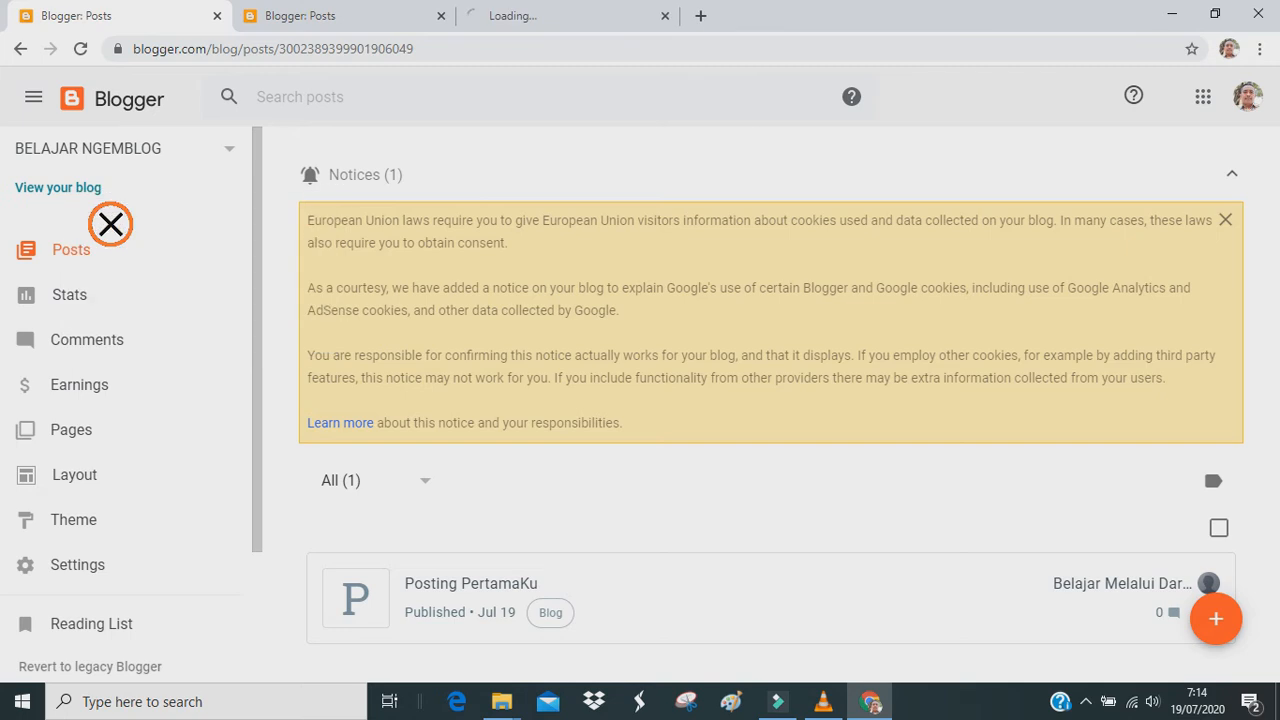
left_click(531, 22)
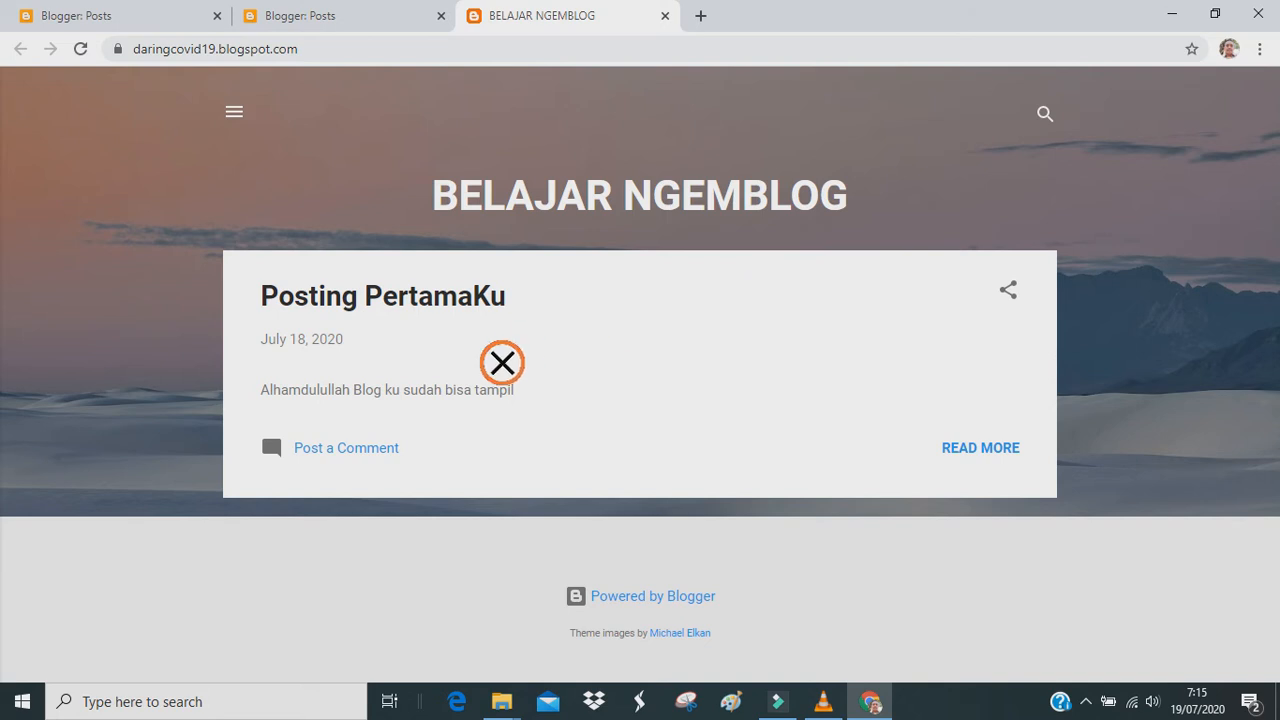
Close the duplicate Posts tab and dismiss the European Union cookie notice above the blog's post list.
left_click(441, 16)
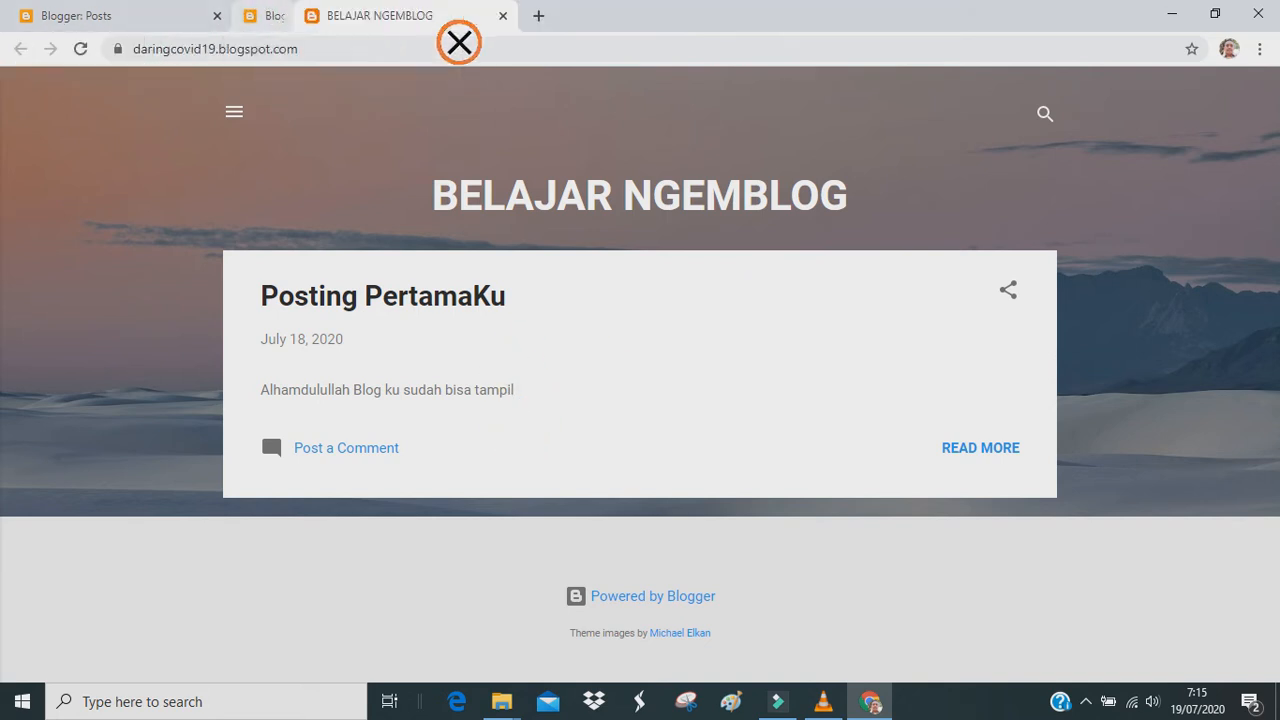
left_click(163, 16)
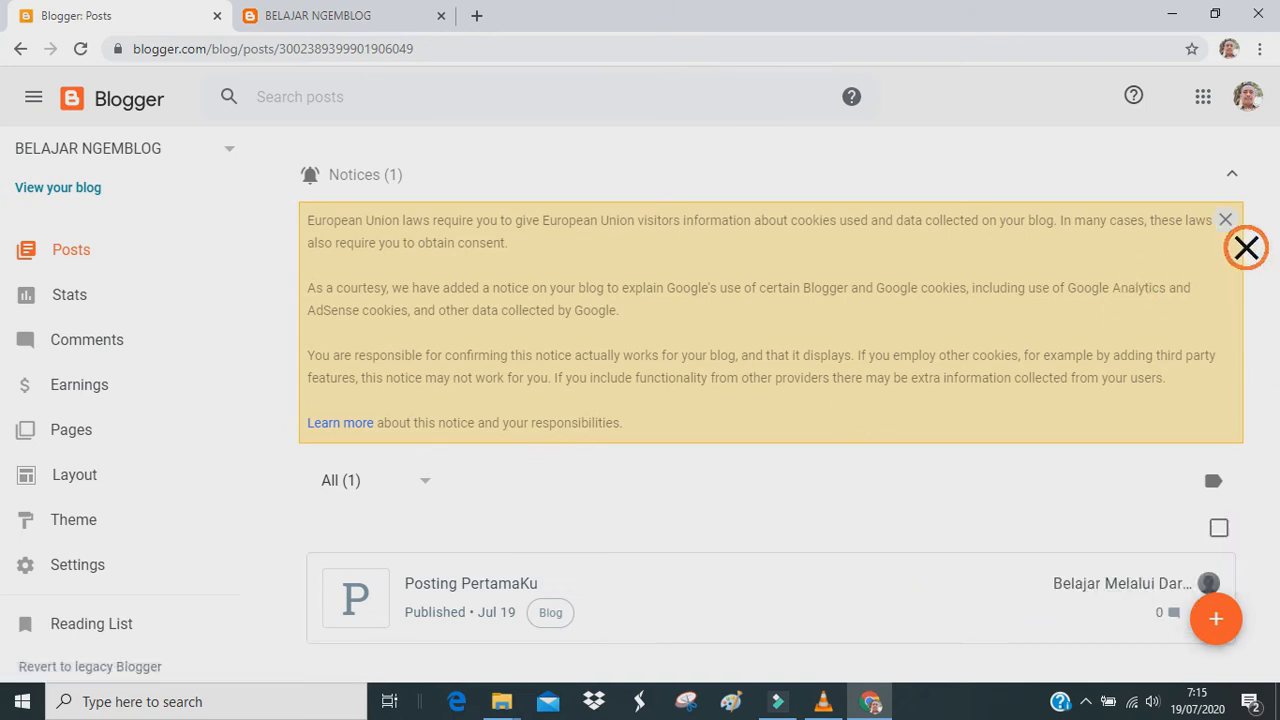
left_click(1228, 221)
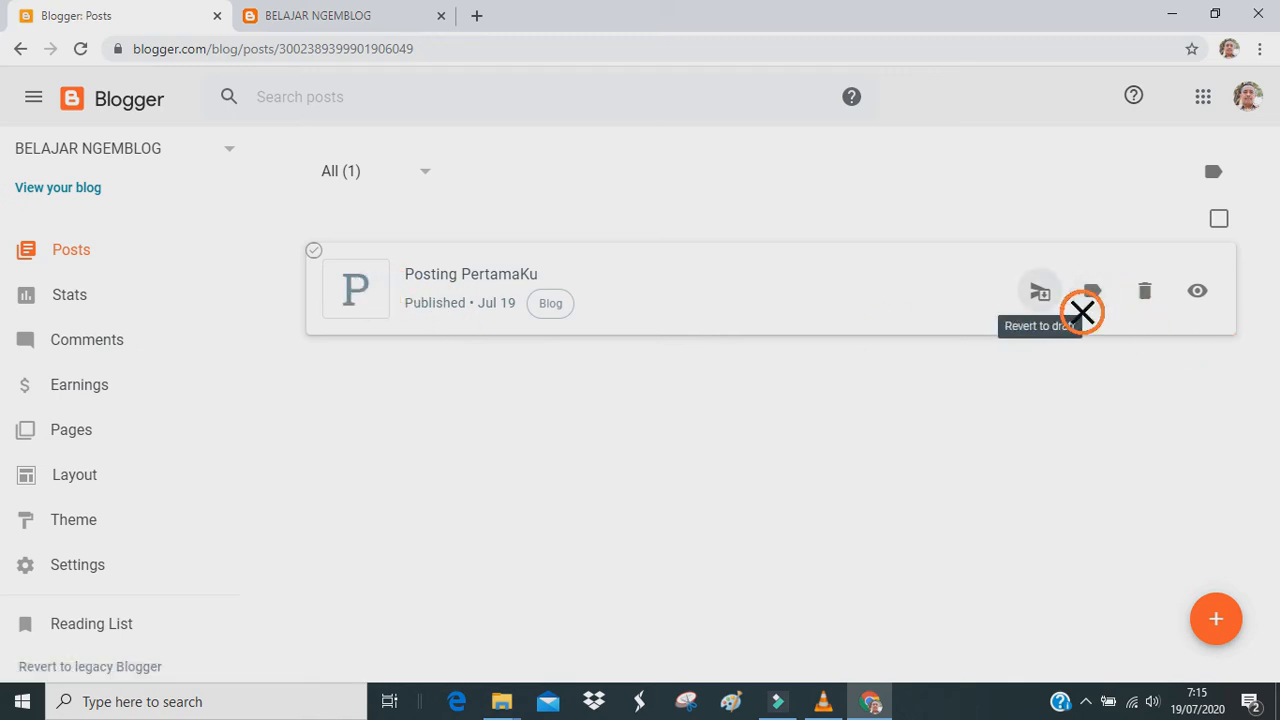
Edit Posting PertamaKu, adding "Pada posting pertama ini saya ingin sampaikan bahwa tujuan mebuat blog ini adalah untuk menyampaikan ekspresiku sebagi guru.".
left_click(387, 303)
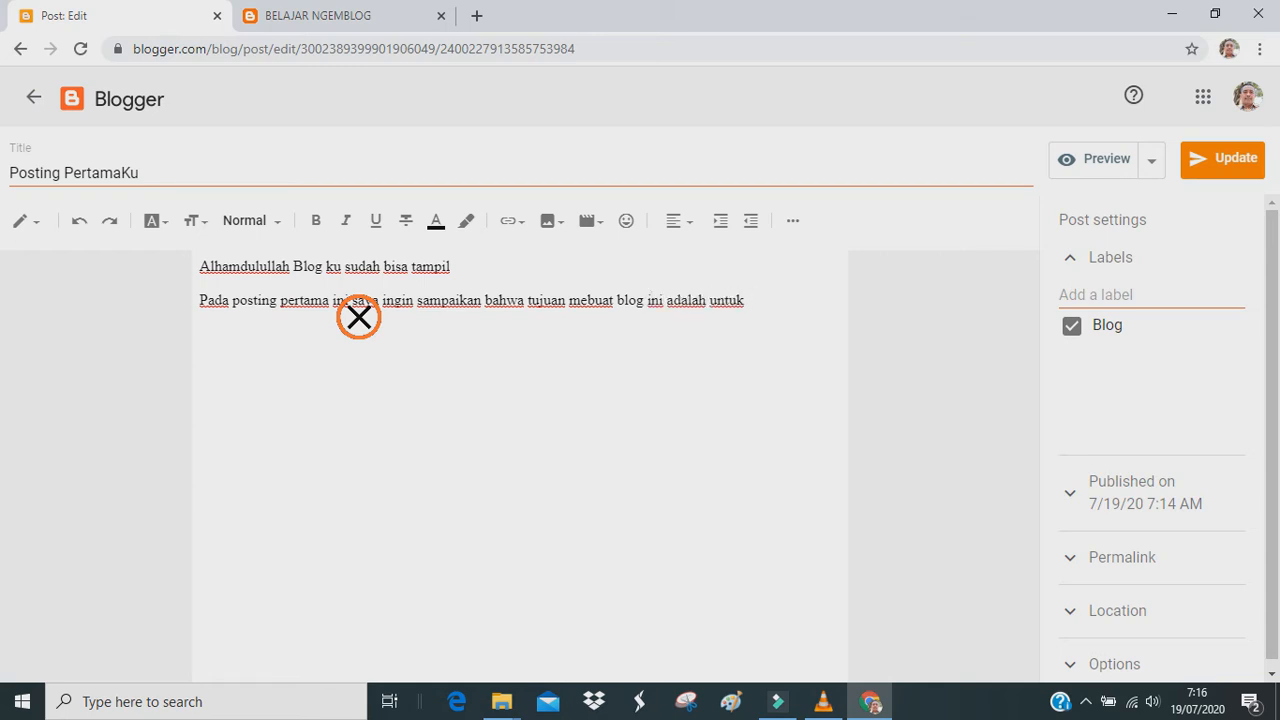
type("ikan ")
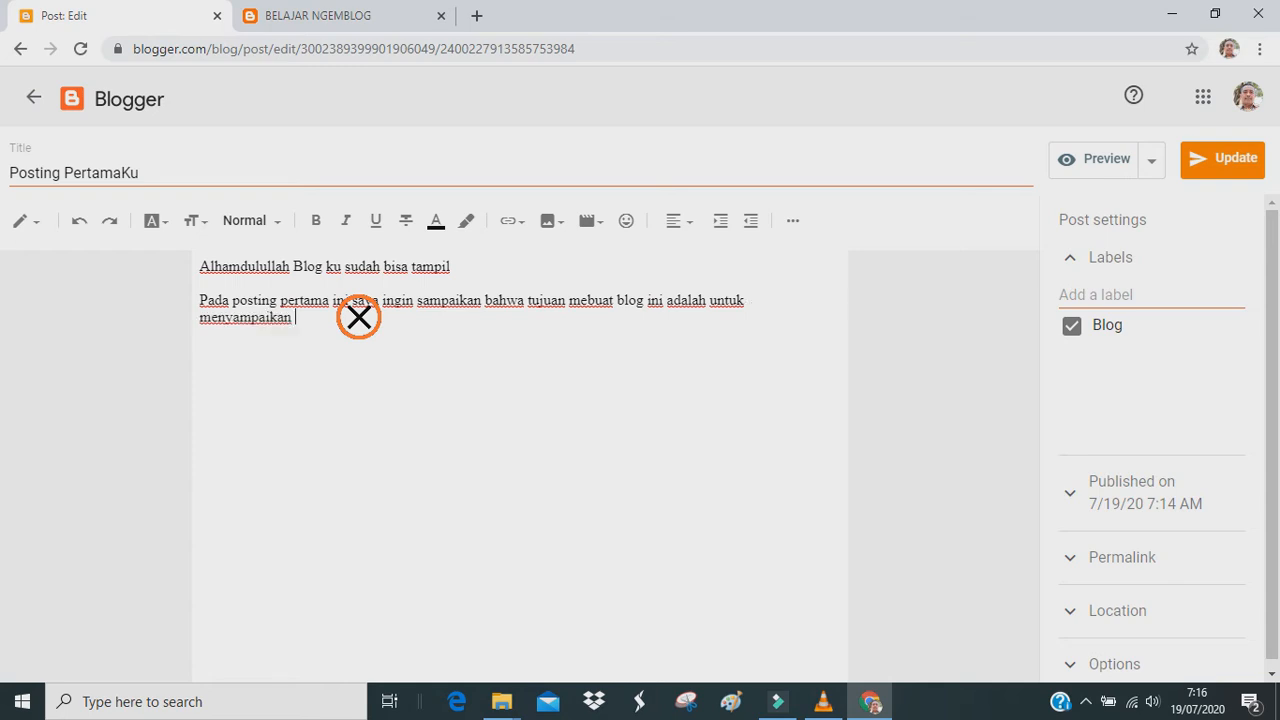
type("ekspresiku sebagi guru")
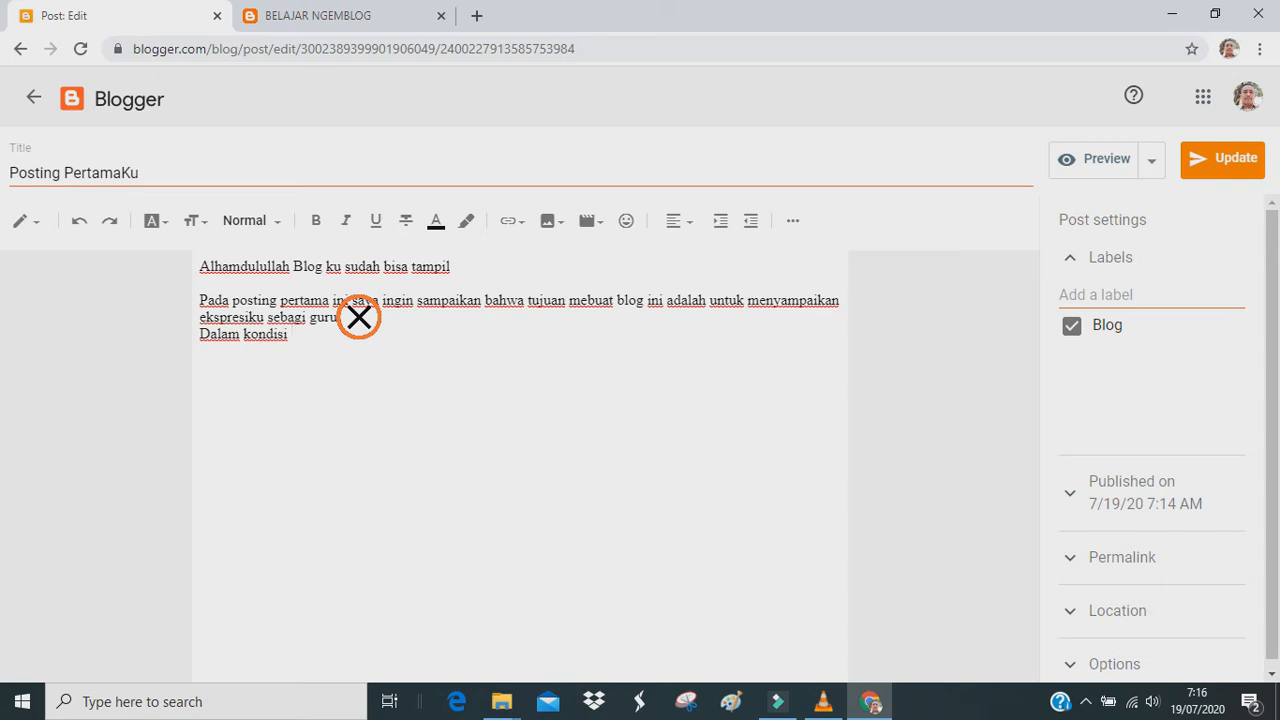
Add the line "Dalam kondisi pandemi covid 19 ini semua guru berupaya meningkatkan ketrampilan dalam melakukan Pembelajaran jarak jauh (PJJ)." to the post.
type("i covid 19 i")
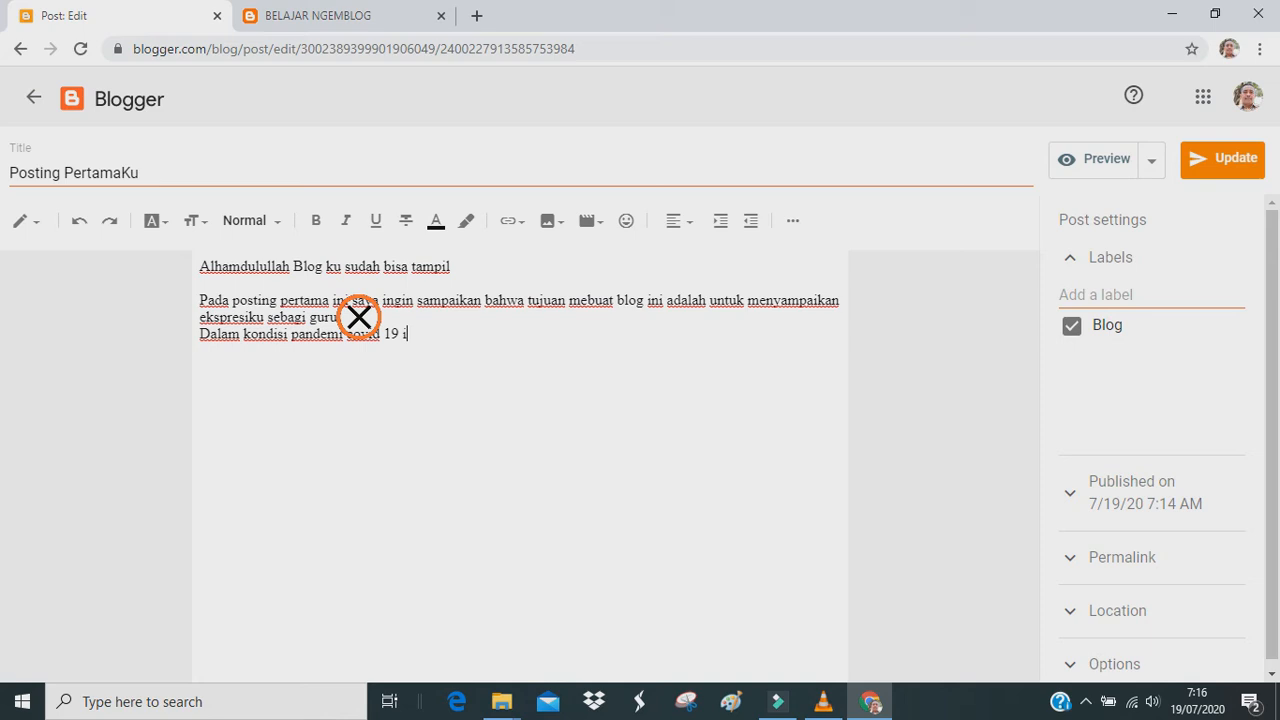
type("ni semua guru b")
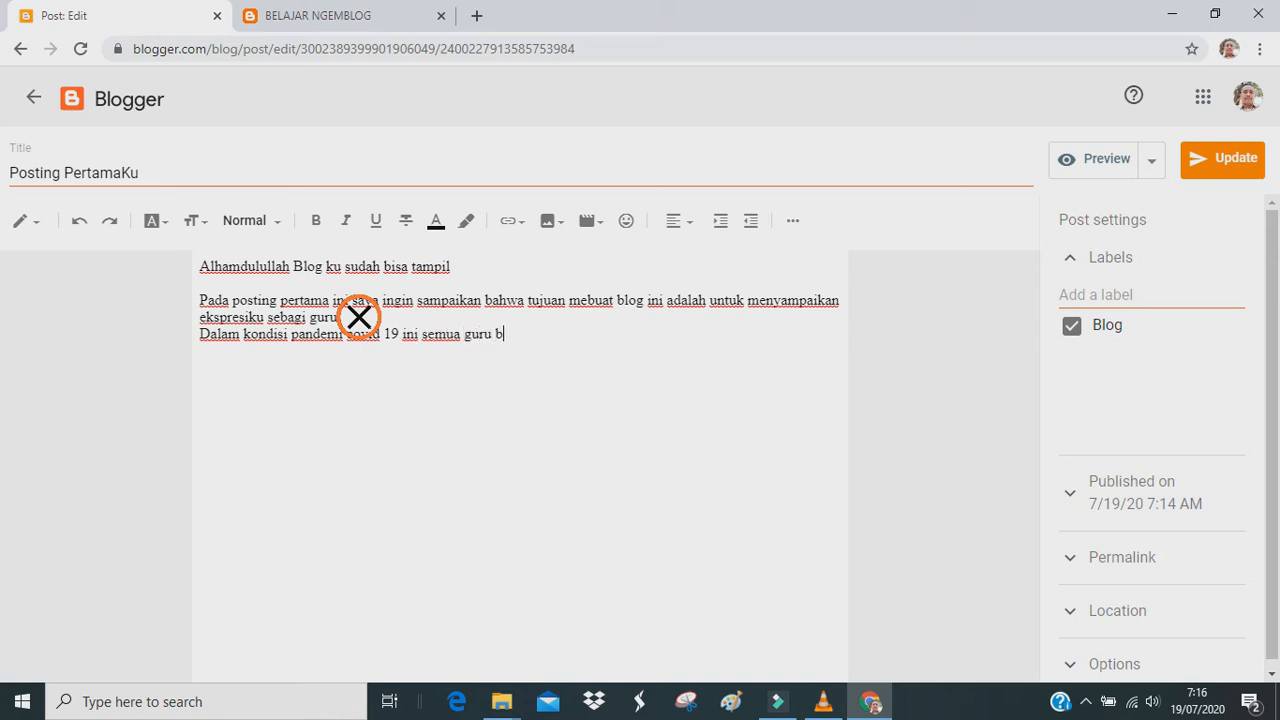
key("BackSpace")
key("BackSpace")
type("a meningkatkan ketrampilan da")
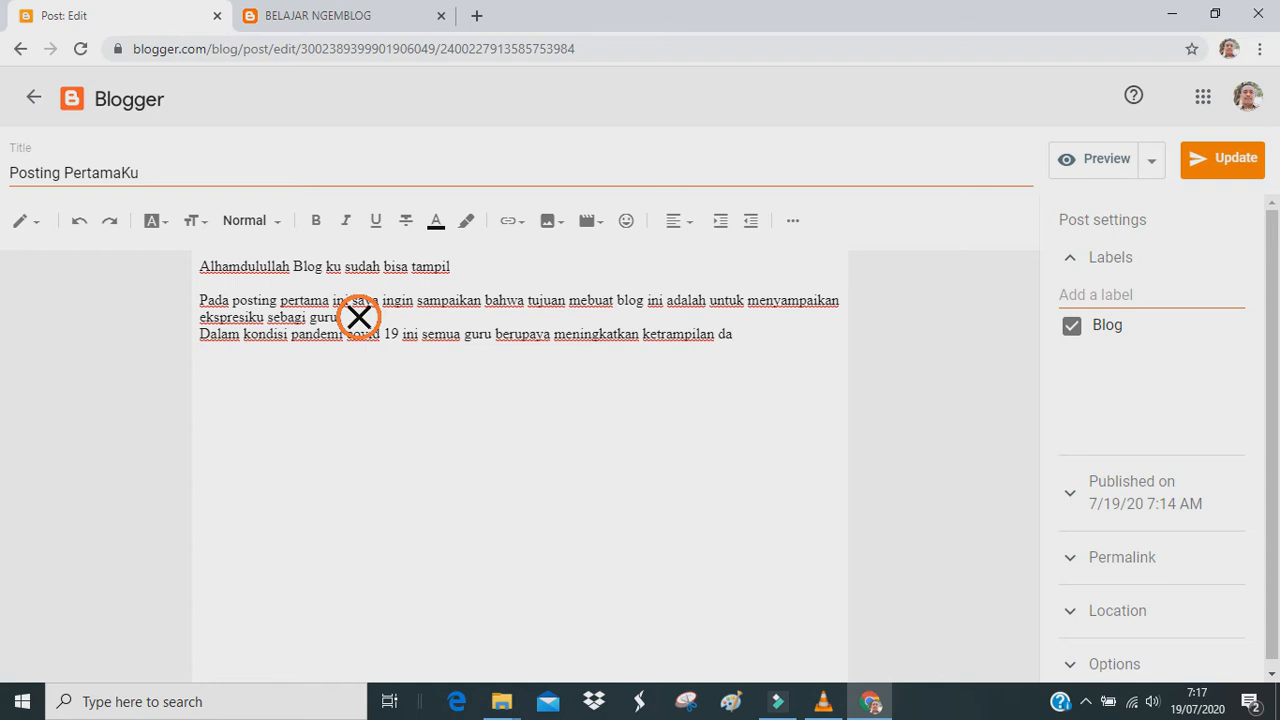
type("lam melakukan b")
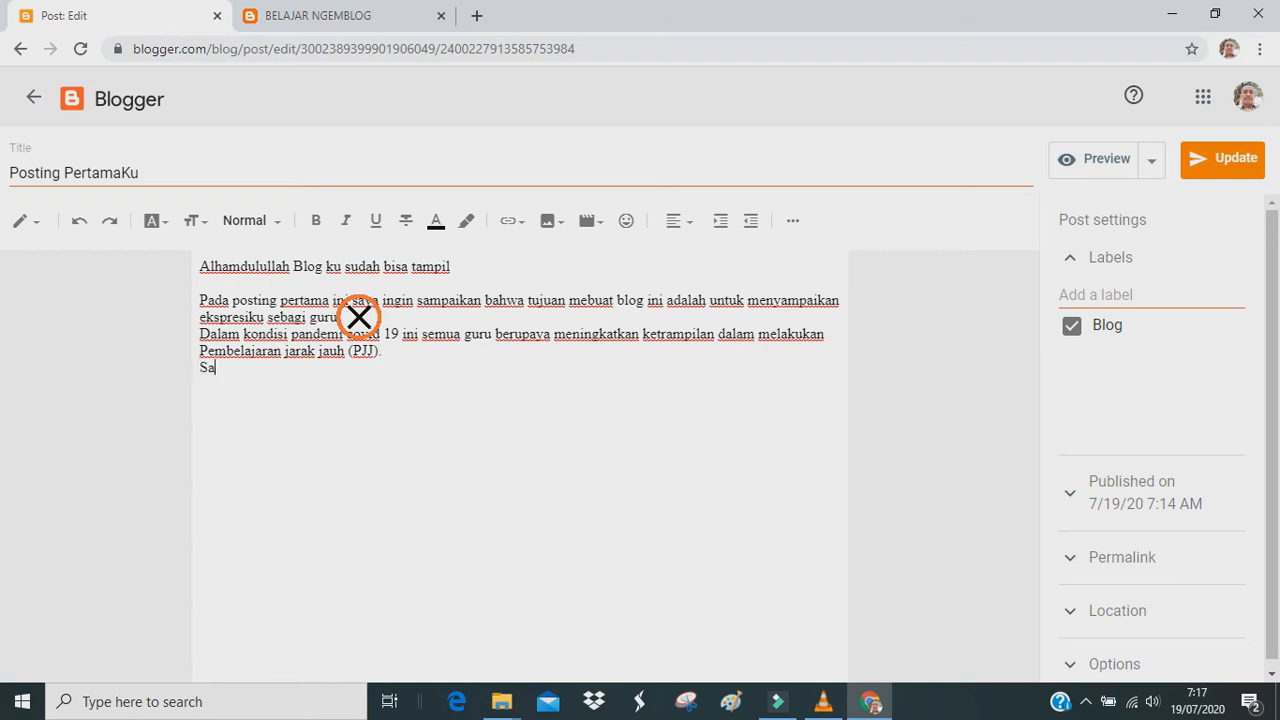
Add the closing sentence "Salah satu upaya yang saya untuk meningkatkan ketrampilan dalam melakukan pembelaharan jarak jauh adalah dengan membuat blog ini.".
type("ya yang saya untu")
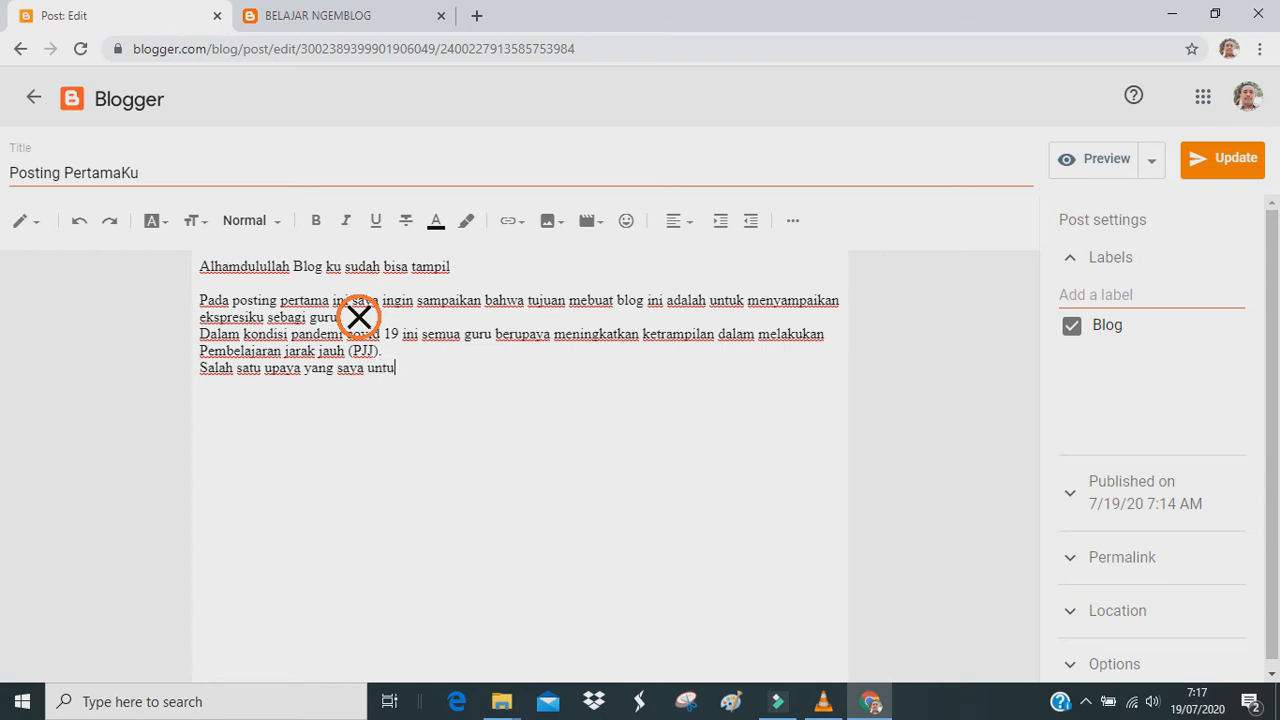
type("k meningkatkan")
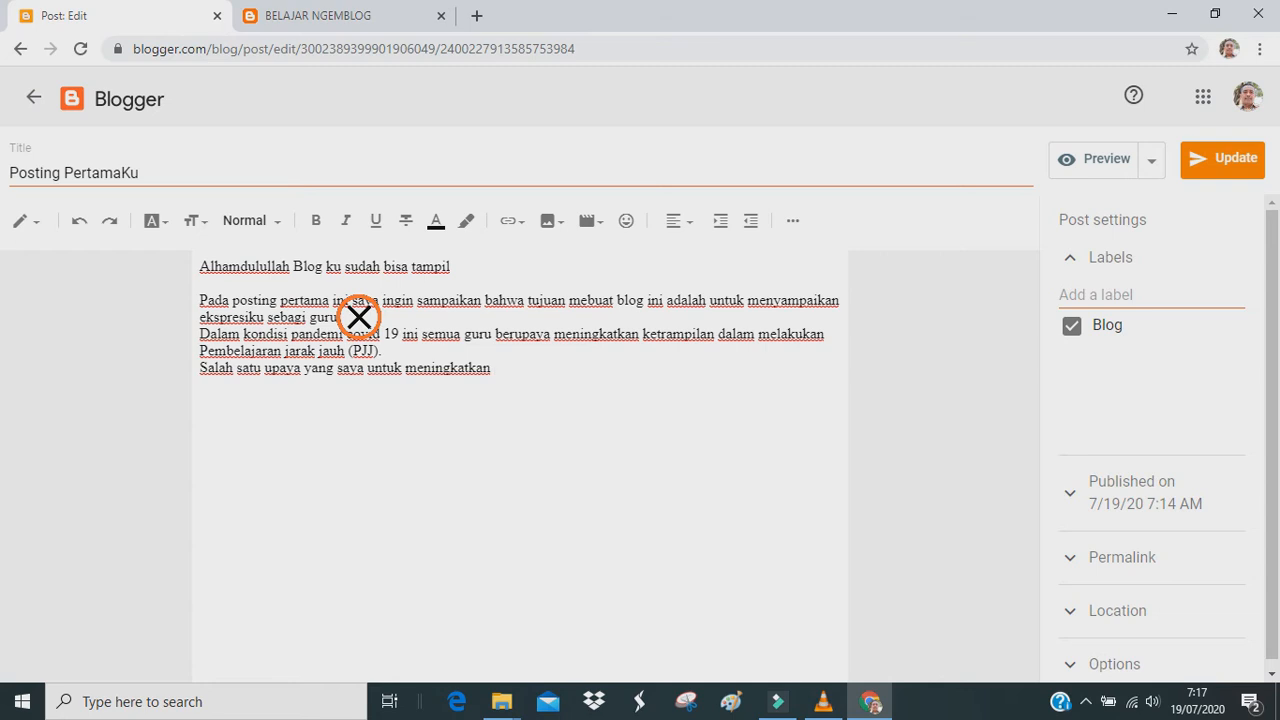
type(" ketrampilan dalam melakukan pembelaharan jarak jauh")
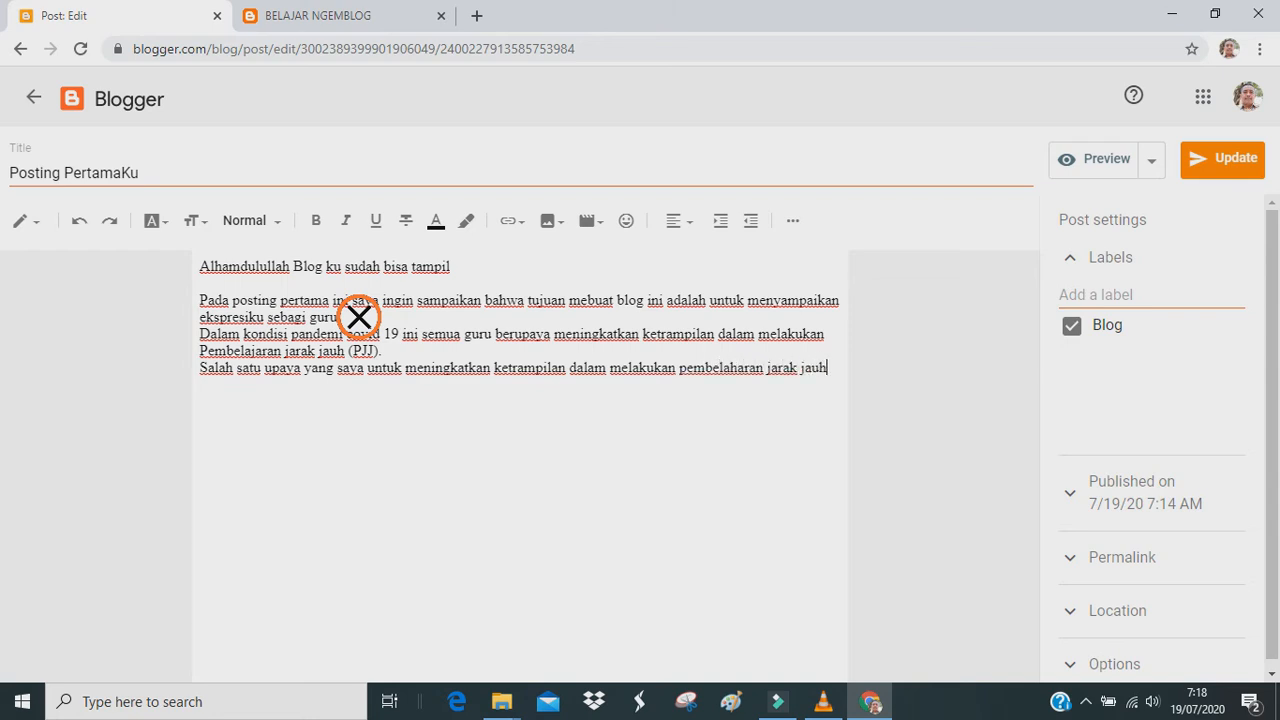
type(" adalah dengan membuat blog ini.")
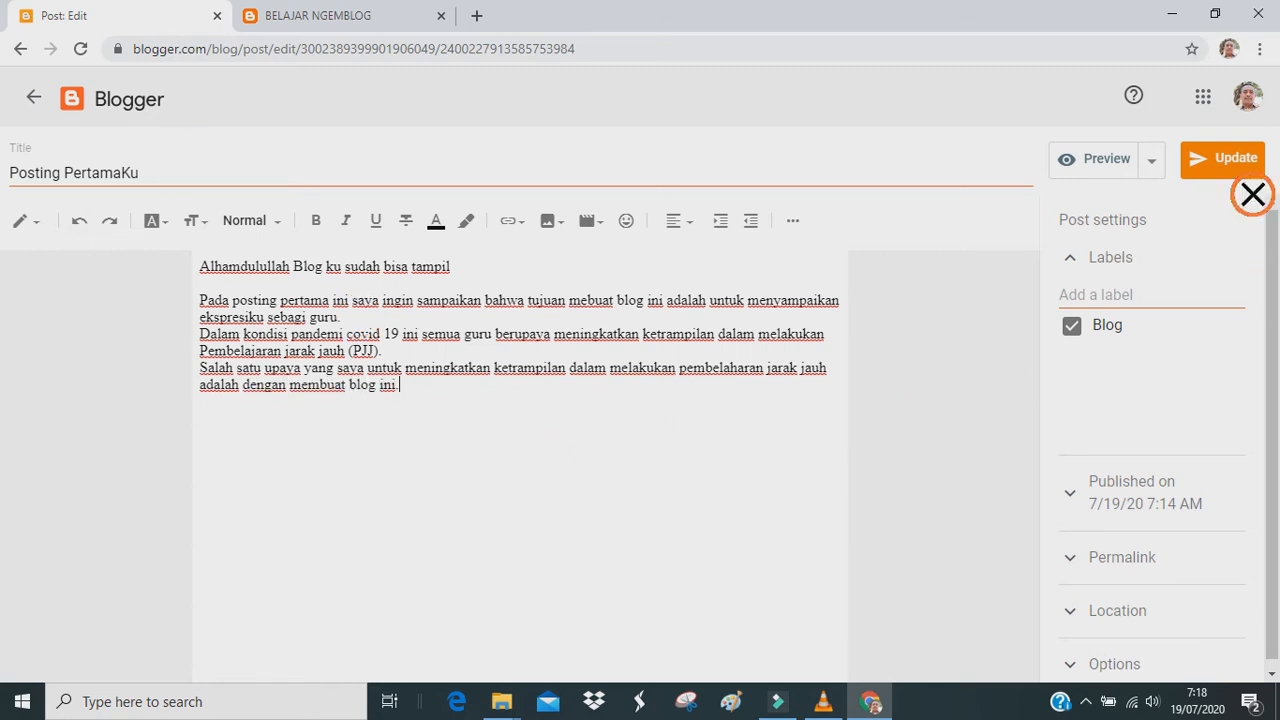
Update the published post and reload the live blog to view the expanded text.
left_click(1234, 172)
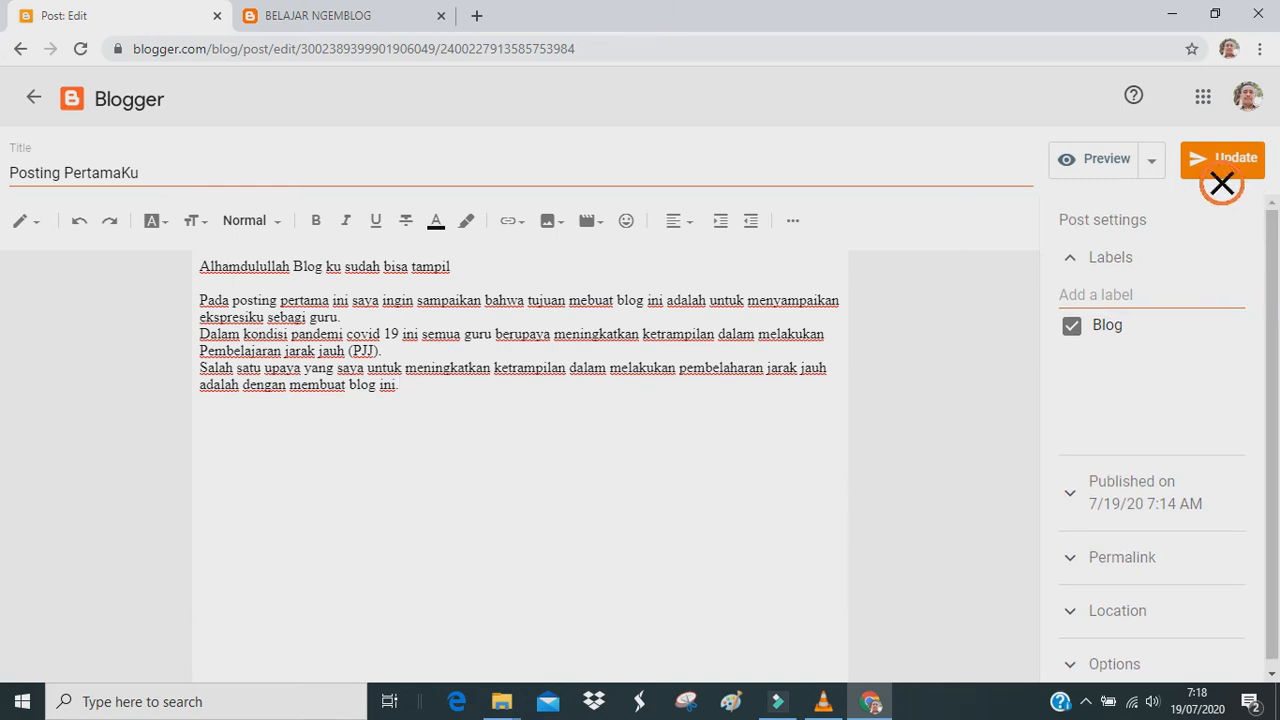
left_click(325, 16)
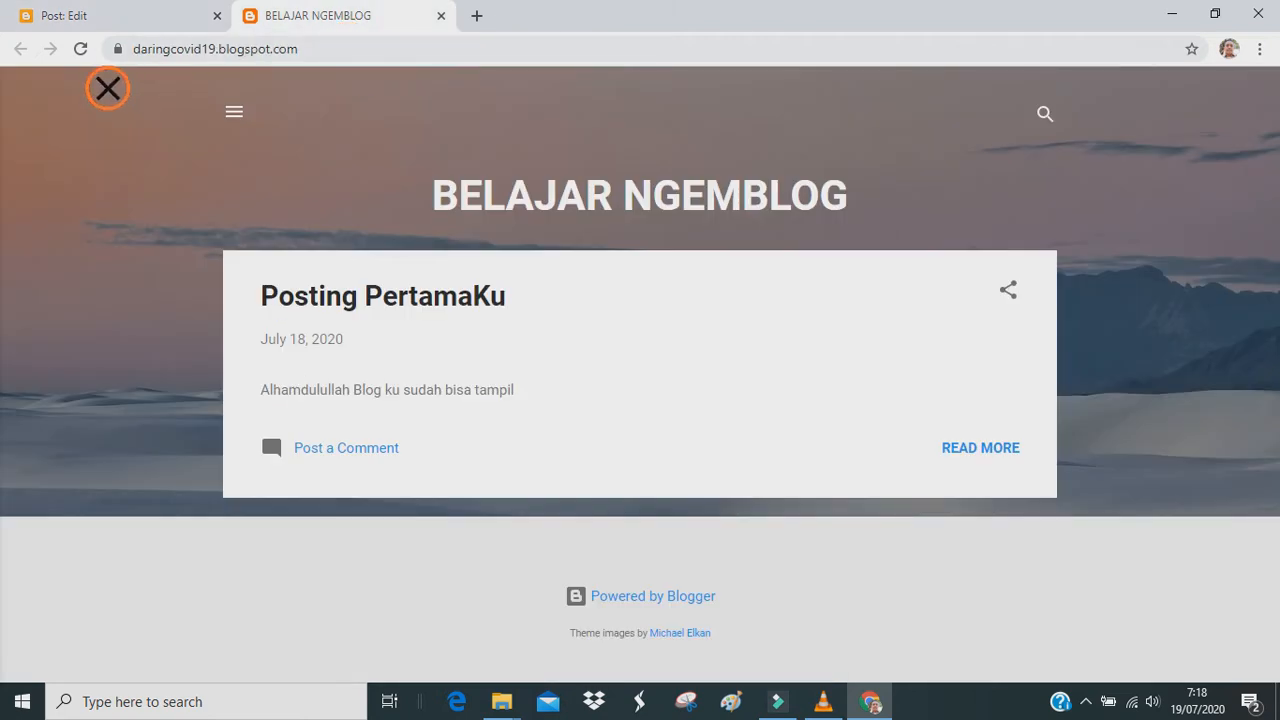
left_click(80, 48)
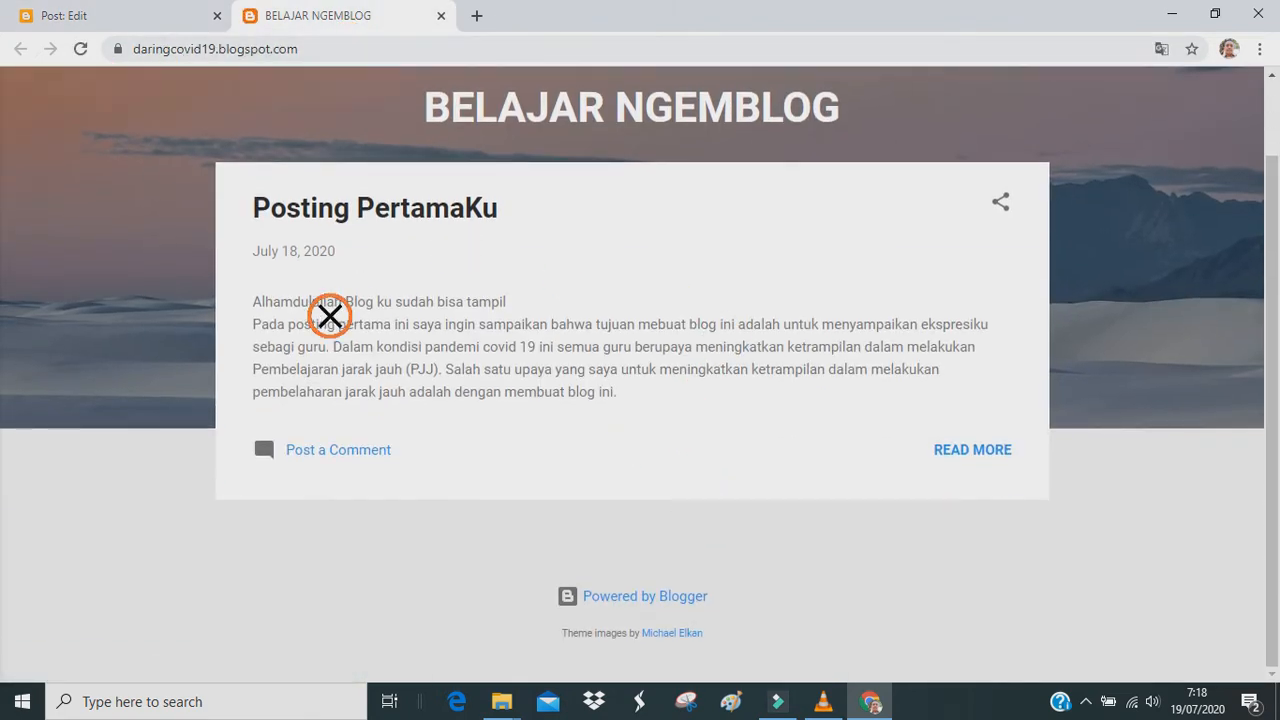
Return to the post editor and open a preview of Posting PertamaKu.
left_click(110, 20)
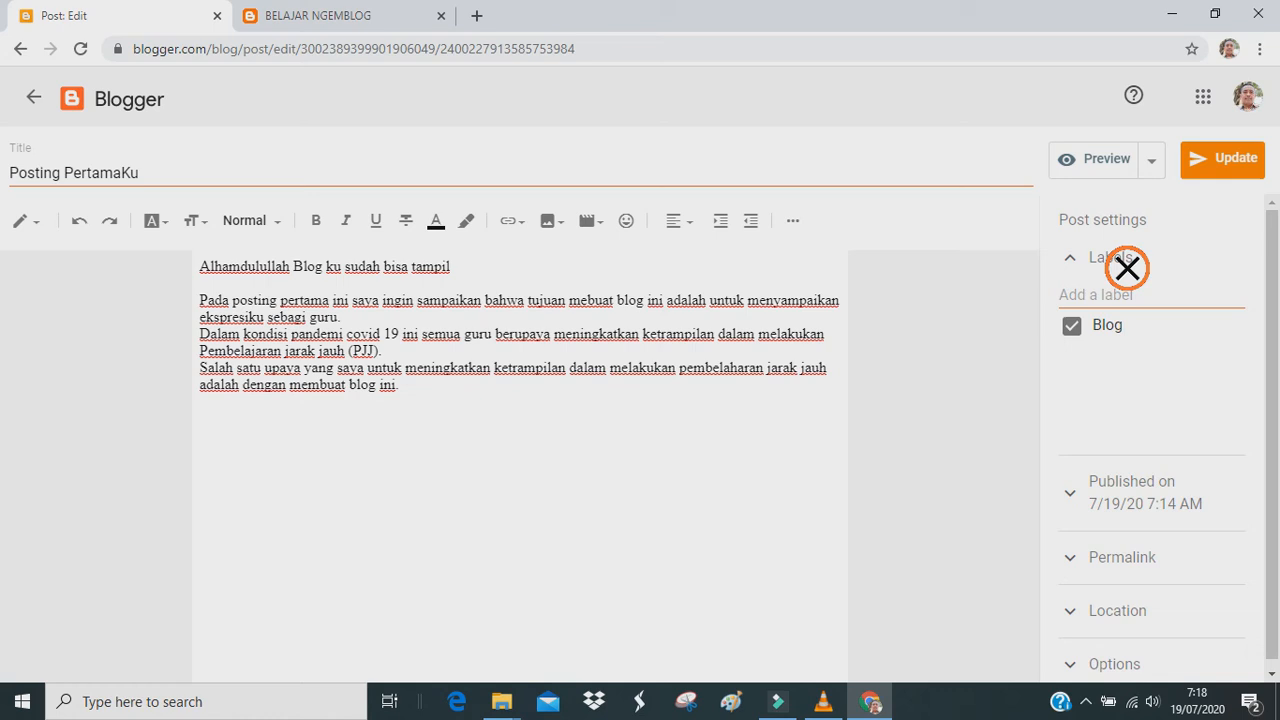
left_click(1135, 178)
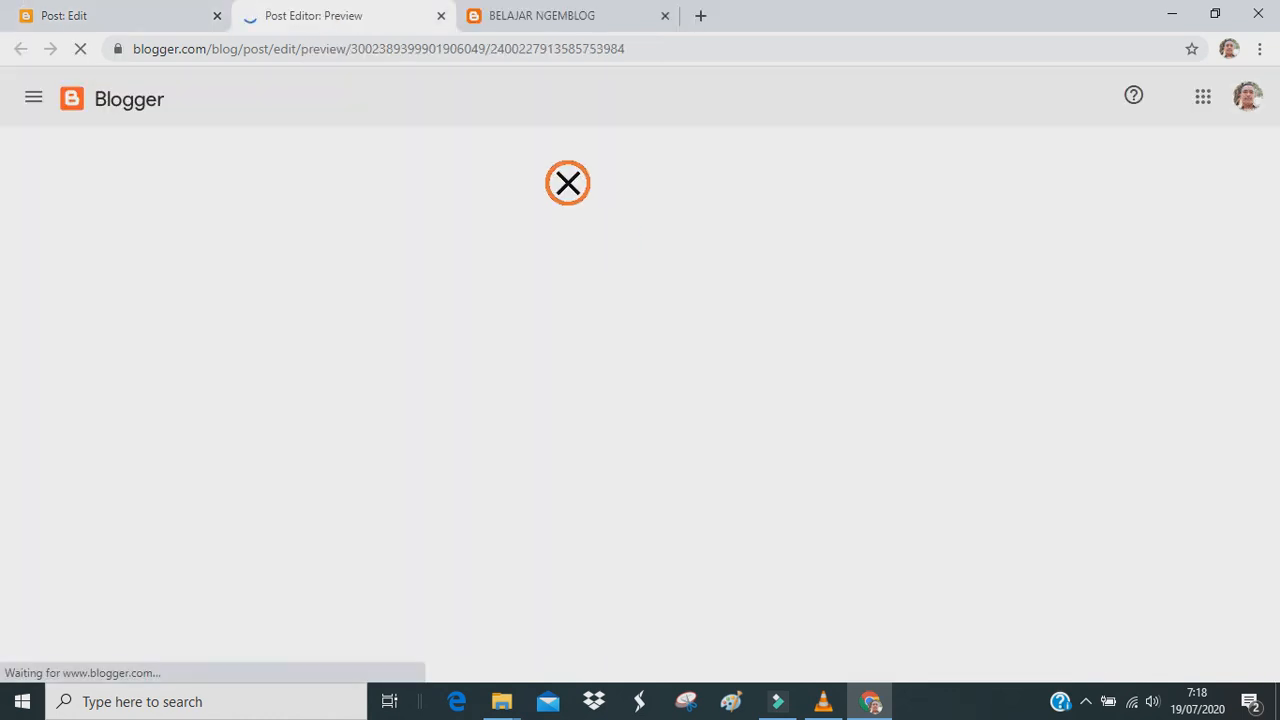
Look through the previewed Posting PertamaKu from title to comment area and return to its post editor.
scroll(750, 440, "down", 2)
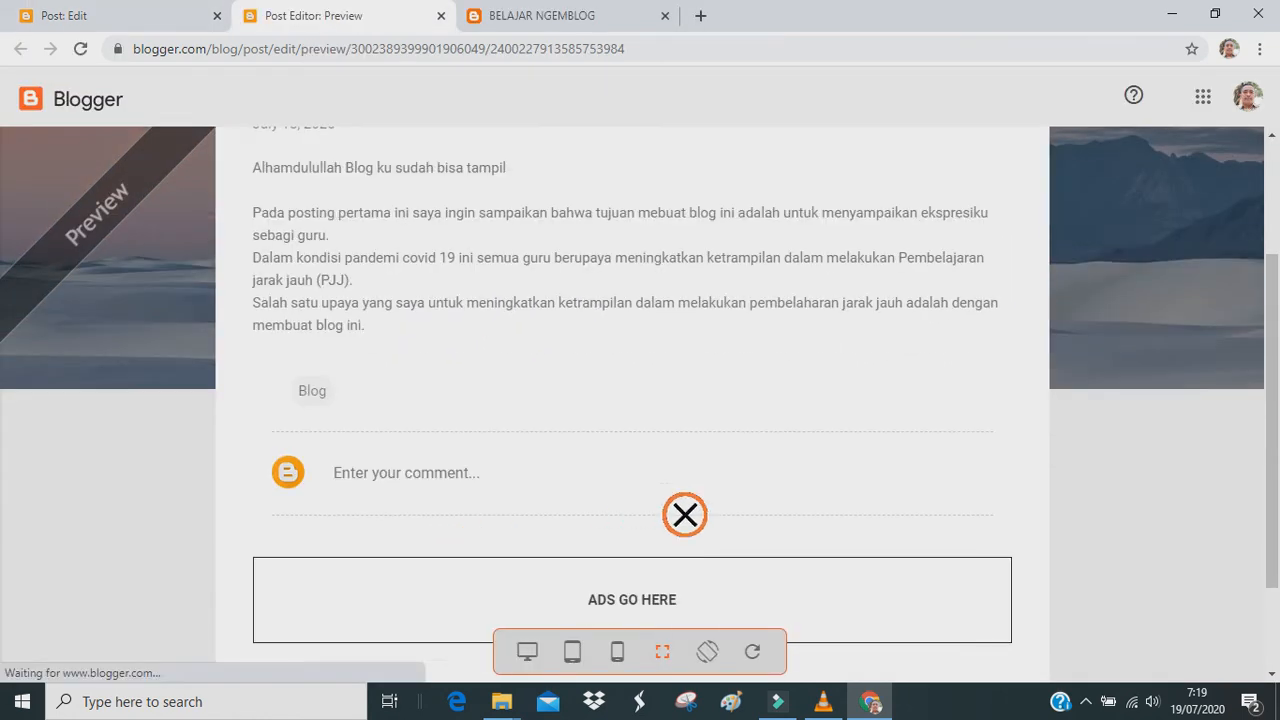
scroll(903, 391, "up", 2)
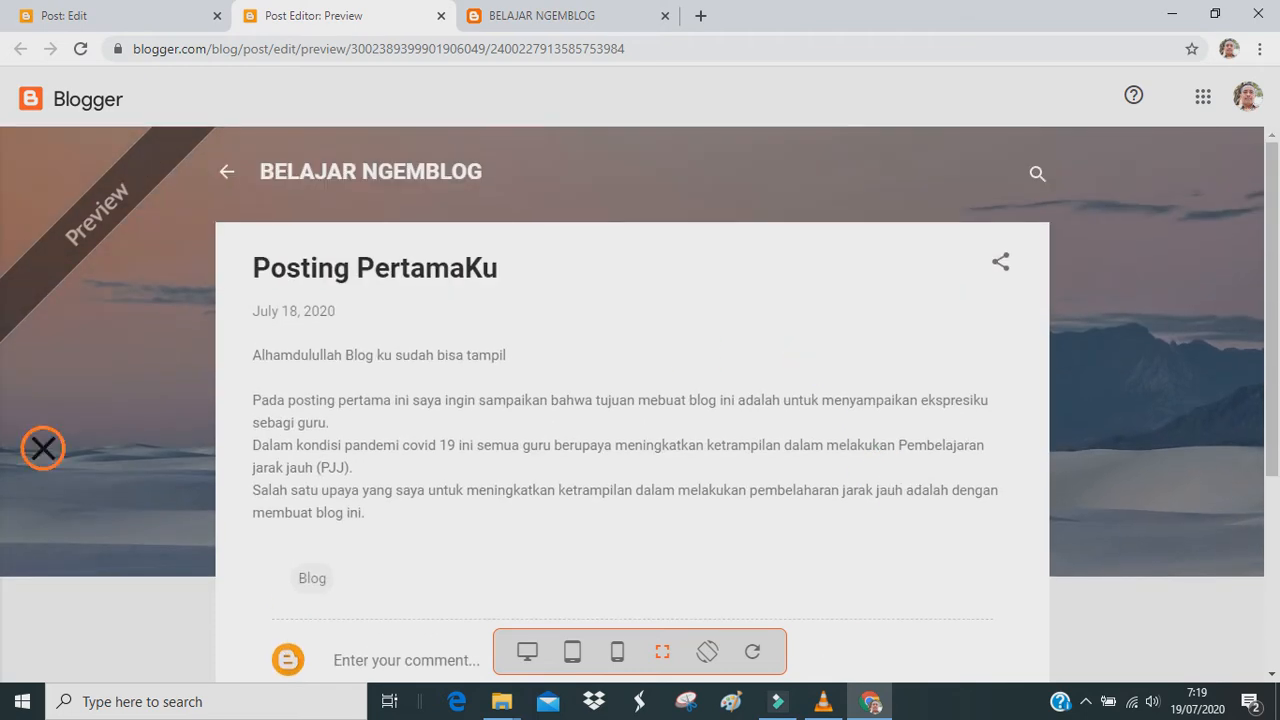
scroll(290, 425, "down", 3)
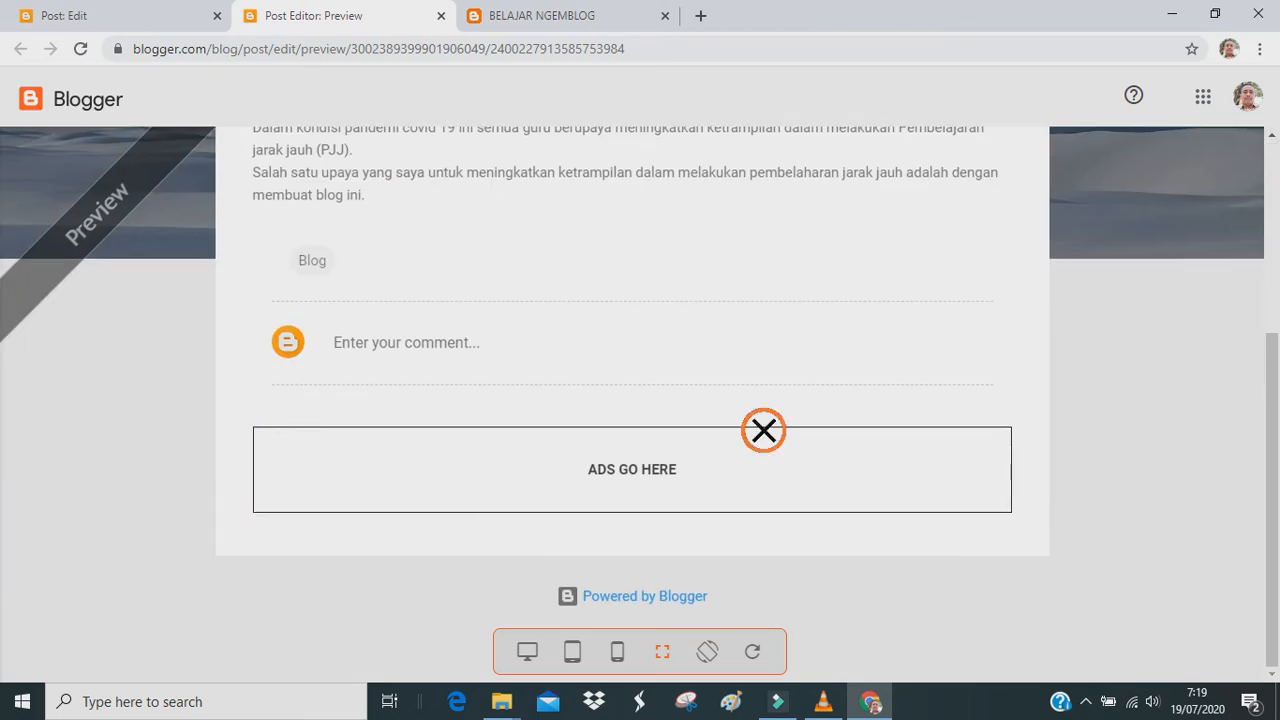
scroll(770, 435, "up", 3)
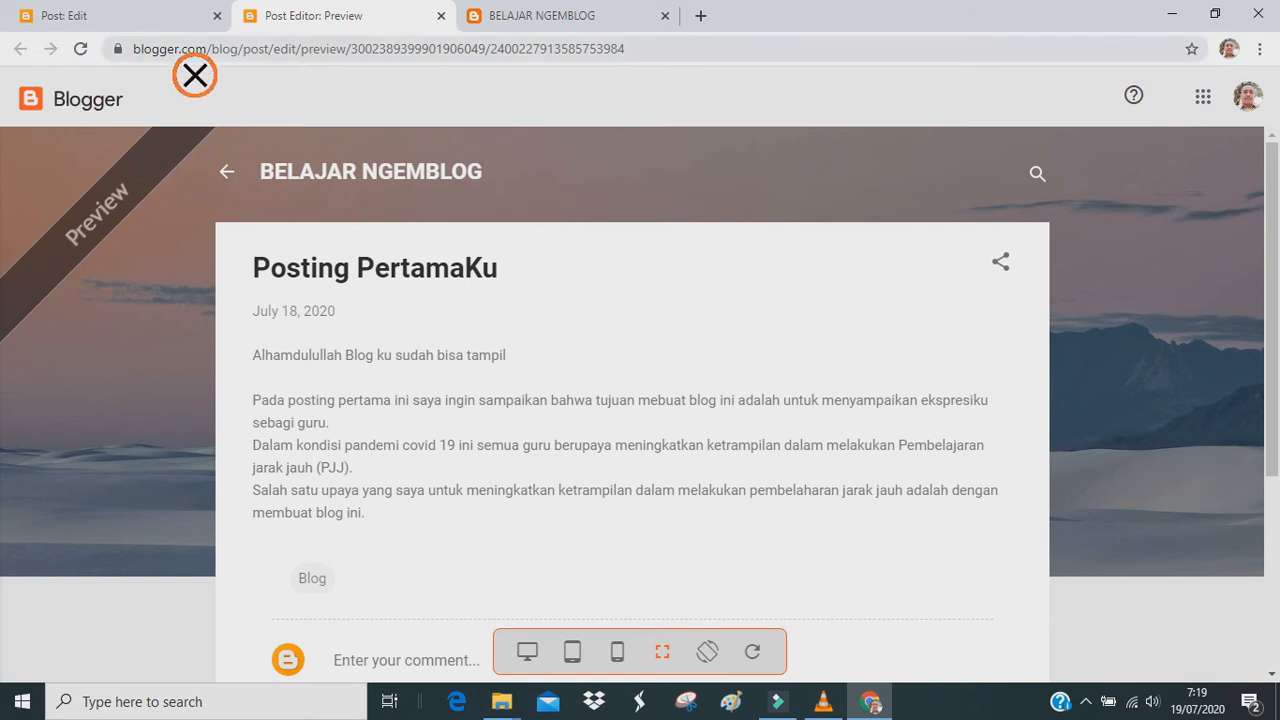
left_click(140, 60)
left_click(106, 20)
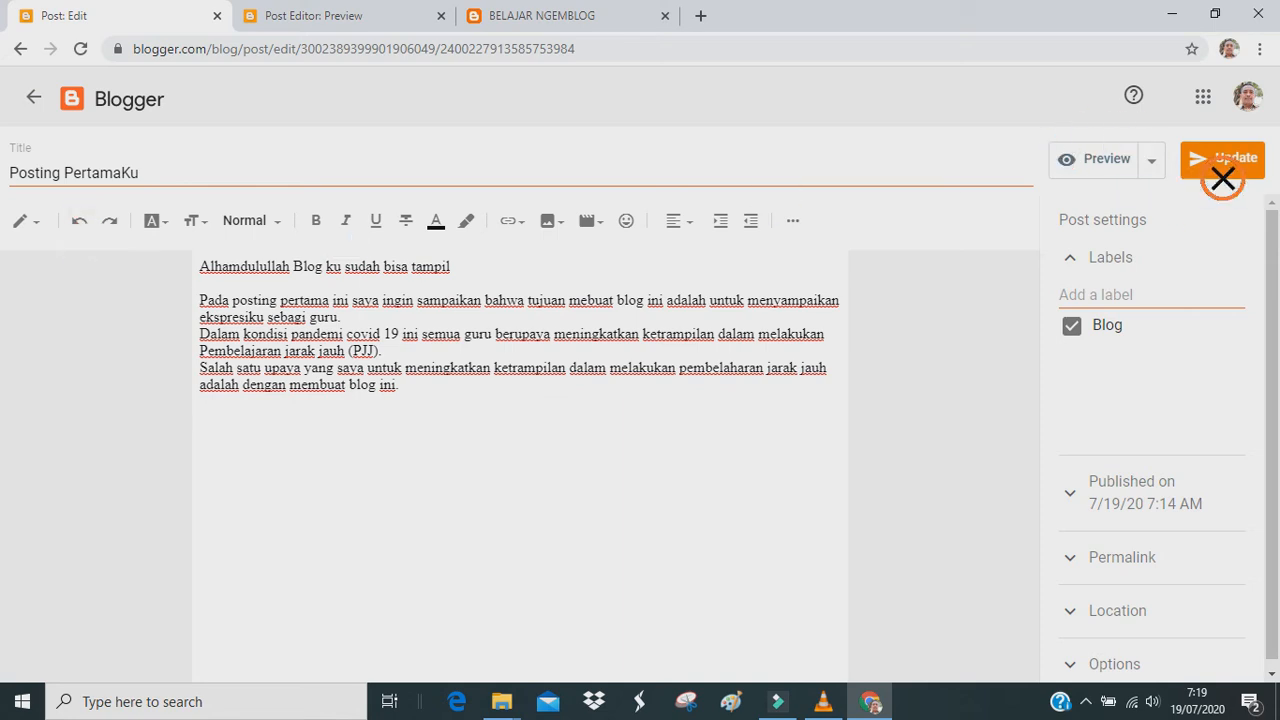
Close the Posting PertamaKu editor tab, keeping the post preview and the live blog open.
left_click(600, 30)
left_click(217, 16)
left_click(158, 24)
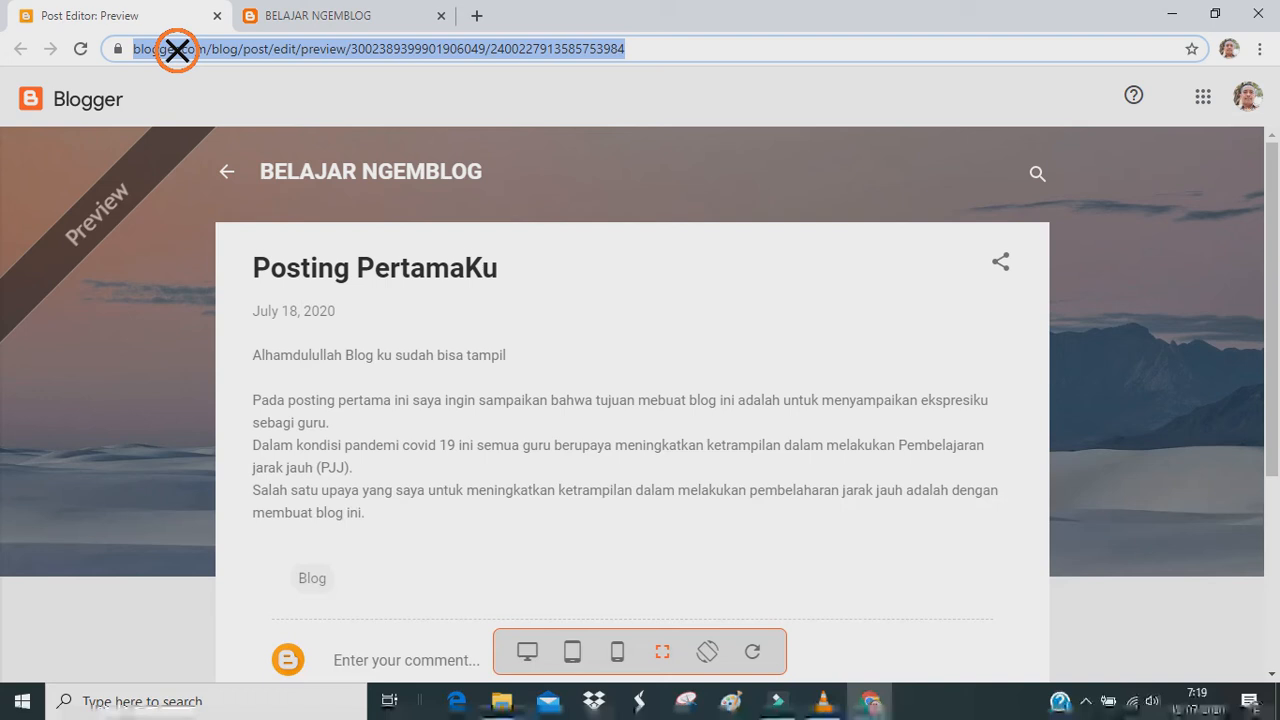
Try to leave the preview by shortening its web address to blogger.com/blog, and return to the preview page.
left_click(251, 195)
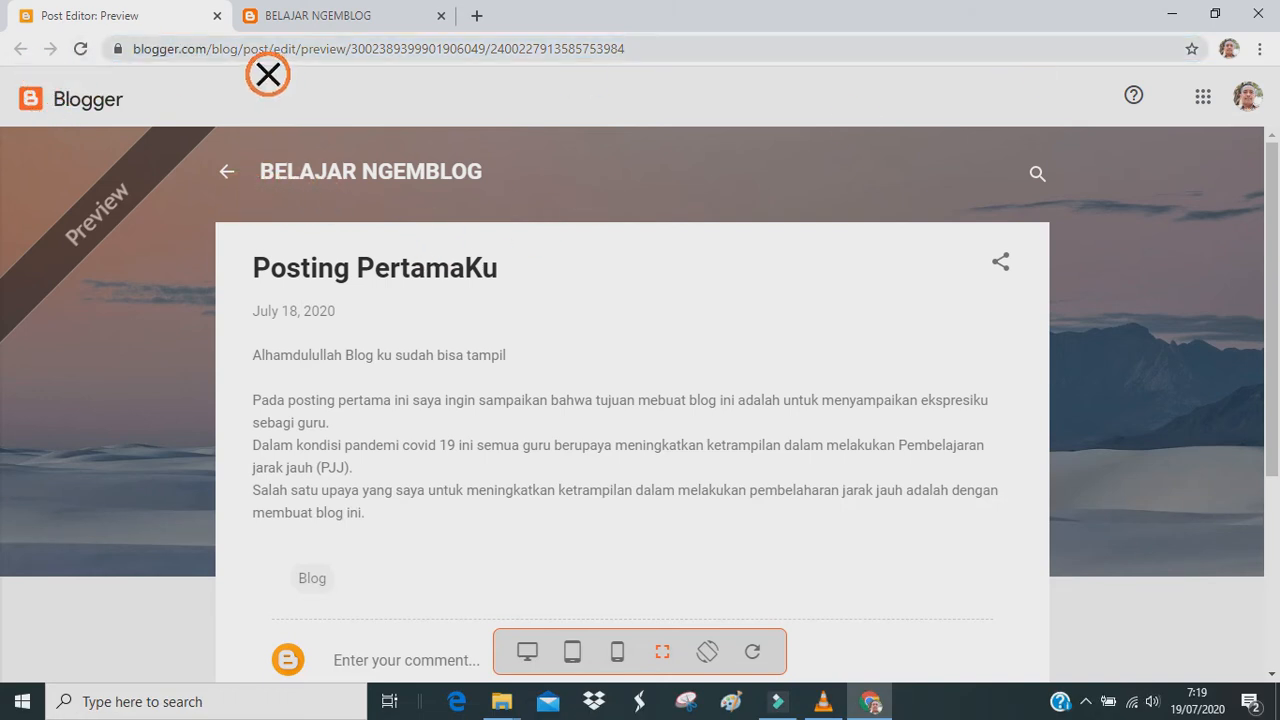
left_click_drag(250, 50, 694, 43)
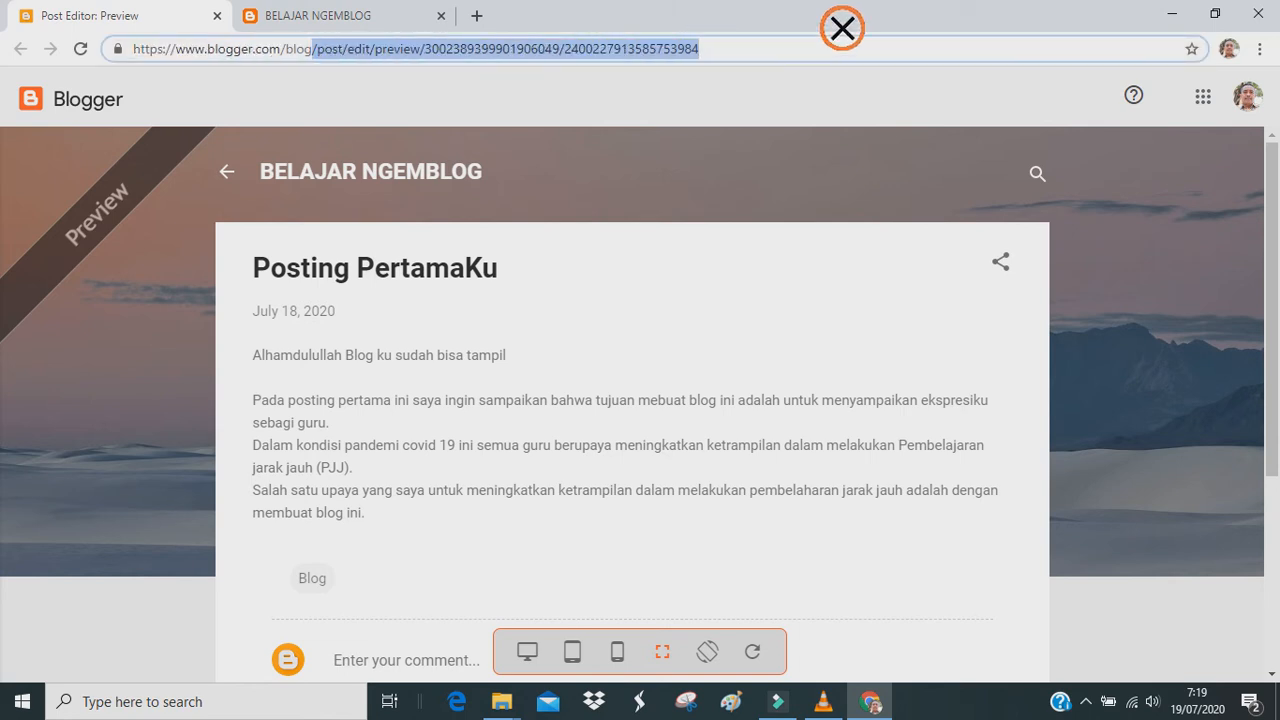
key("BackSpace")
key("Return")
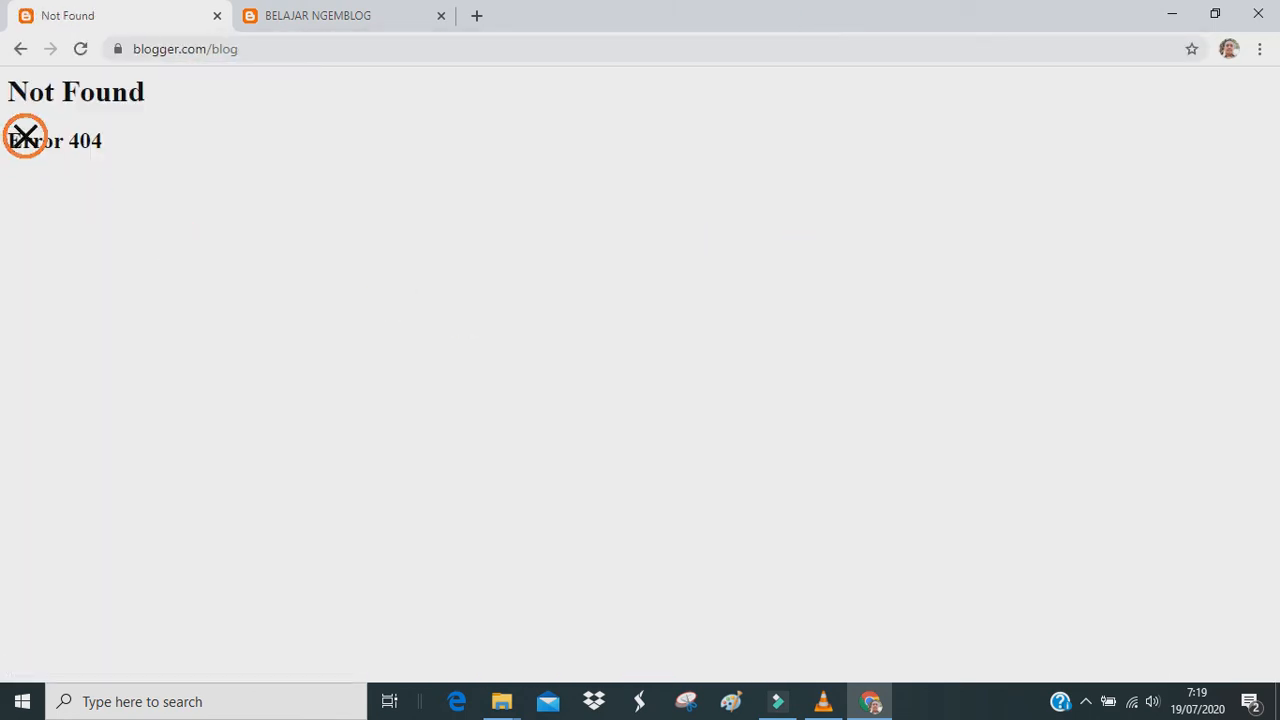
left_click(21, 49)
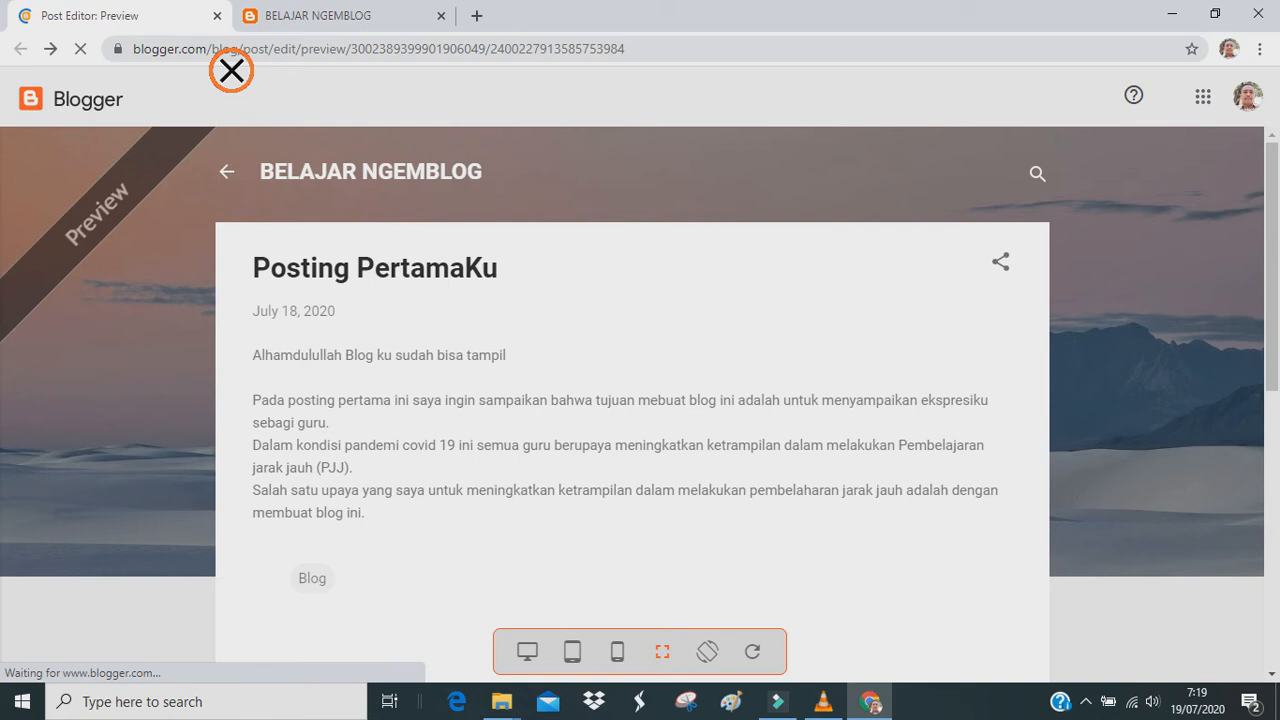
Shorten the preview's web address to blogger.com and load it to reach the blog's posts list.
left_click_drag(209, 48, 824, 46)
key("BackSpace")
key("Return")
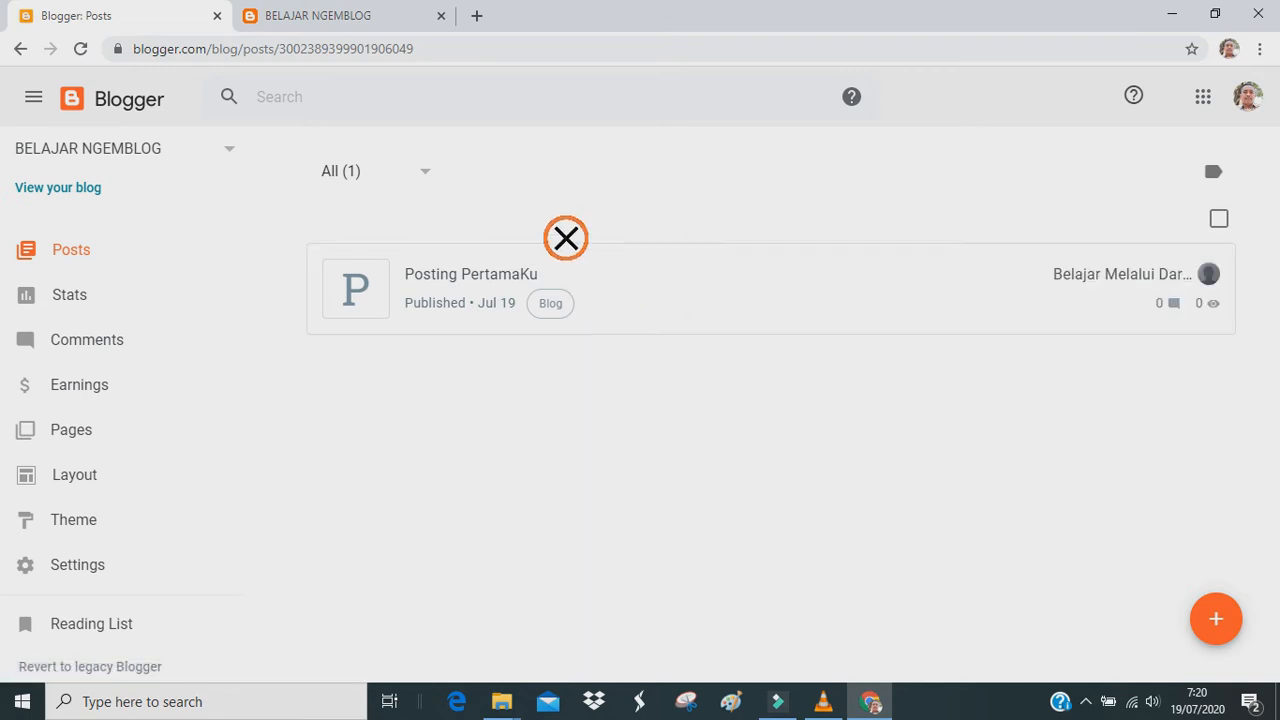
Compare the live BELAJAR NGEMBLOG page with the posts list in the Blogger dashboard.
left_click(330, 15)
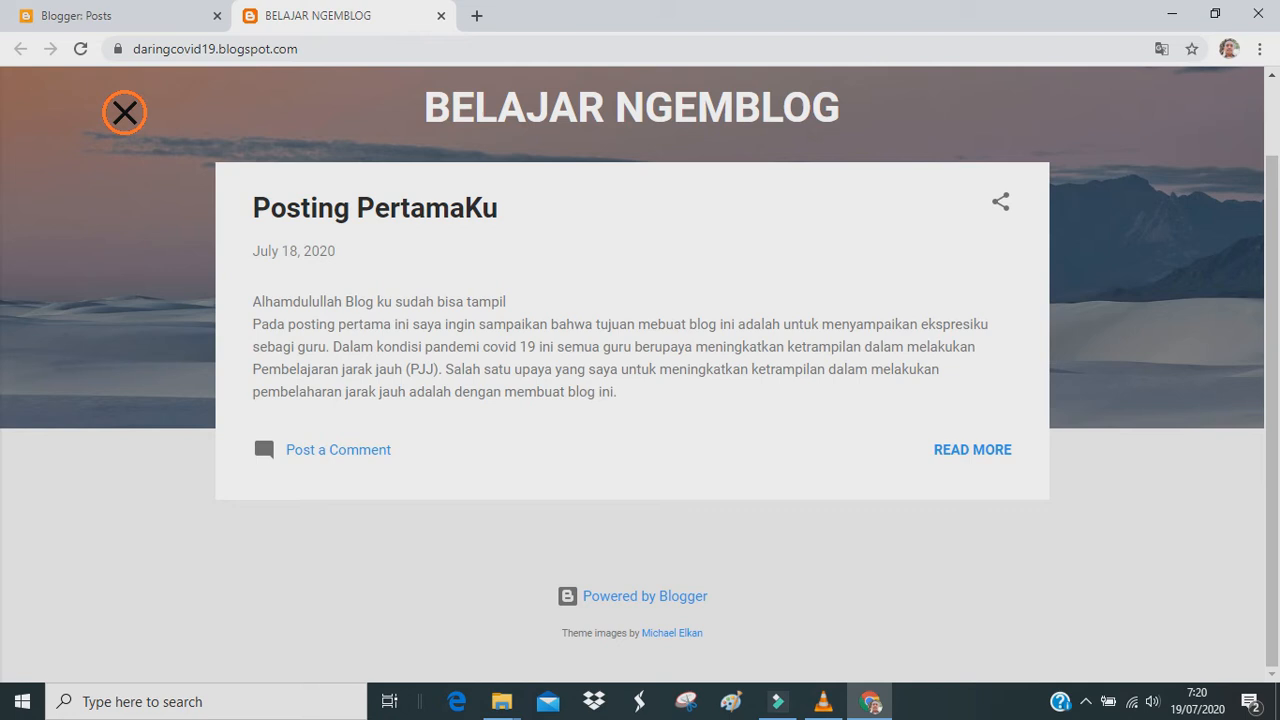
left_click(100, 15)
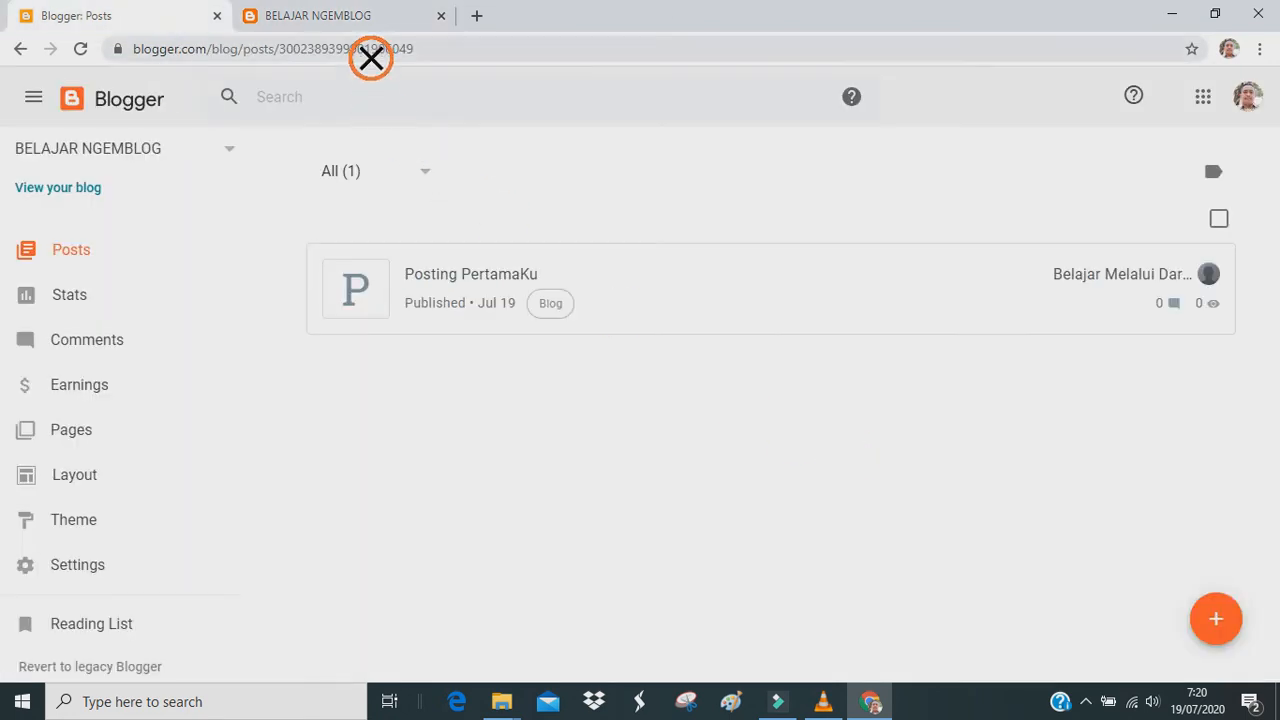
left_click(330, 15)
left_click(100, 15)
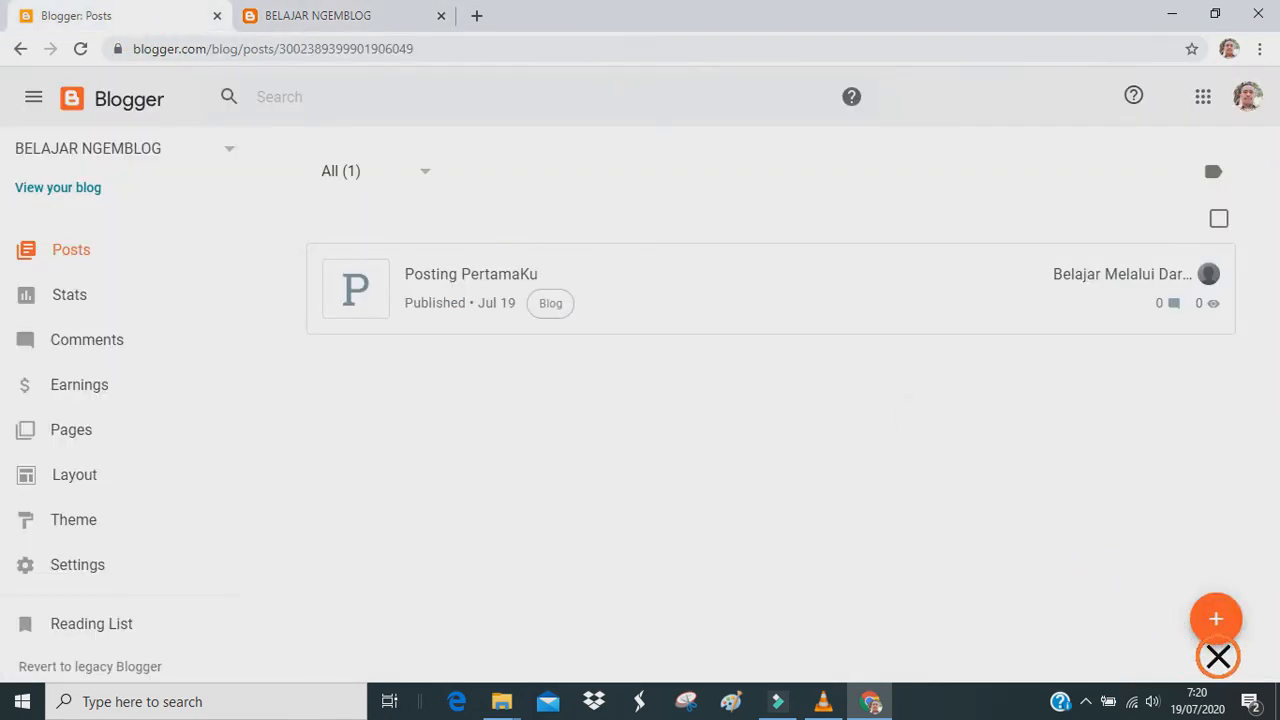
Create a new post titled "Belajar Ngeblog" with the text "Pada posting kedua ini saya ingin belajar memposting tentang gambar".
left_click(1217, 640)
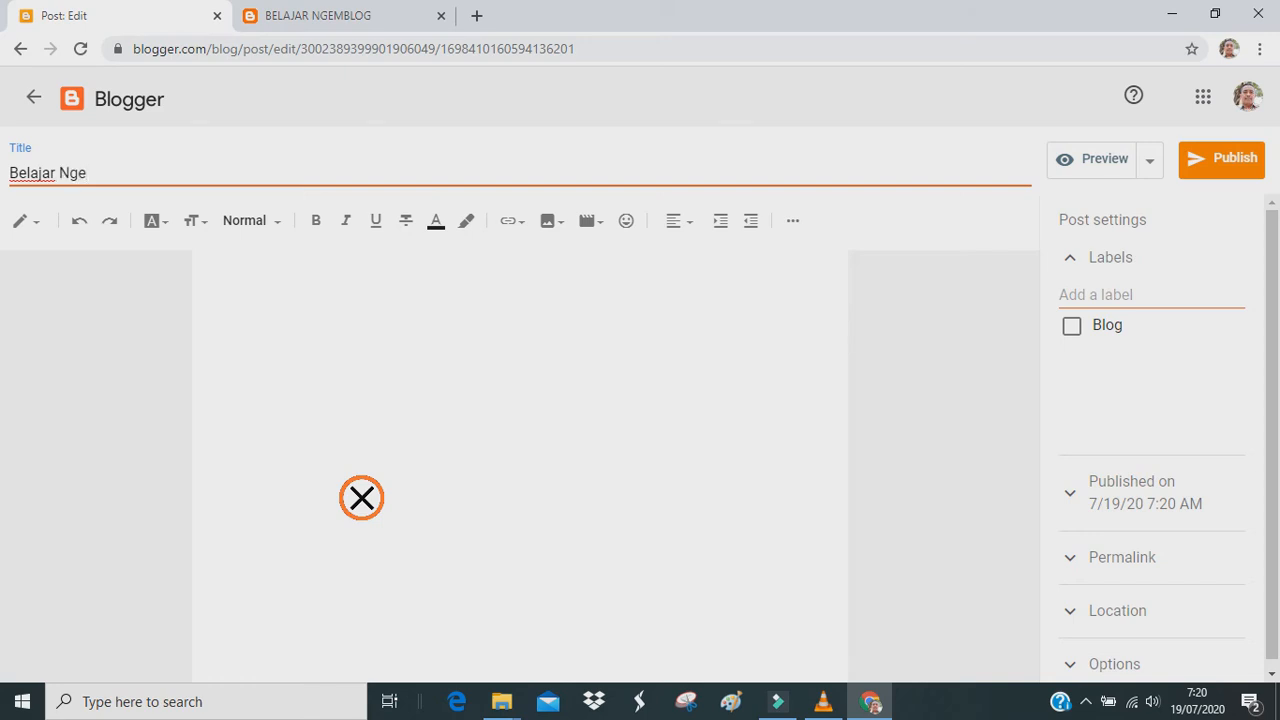
left_click(414, 430)
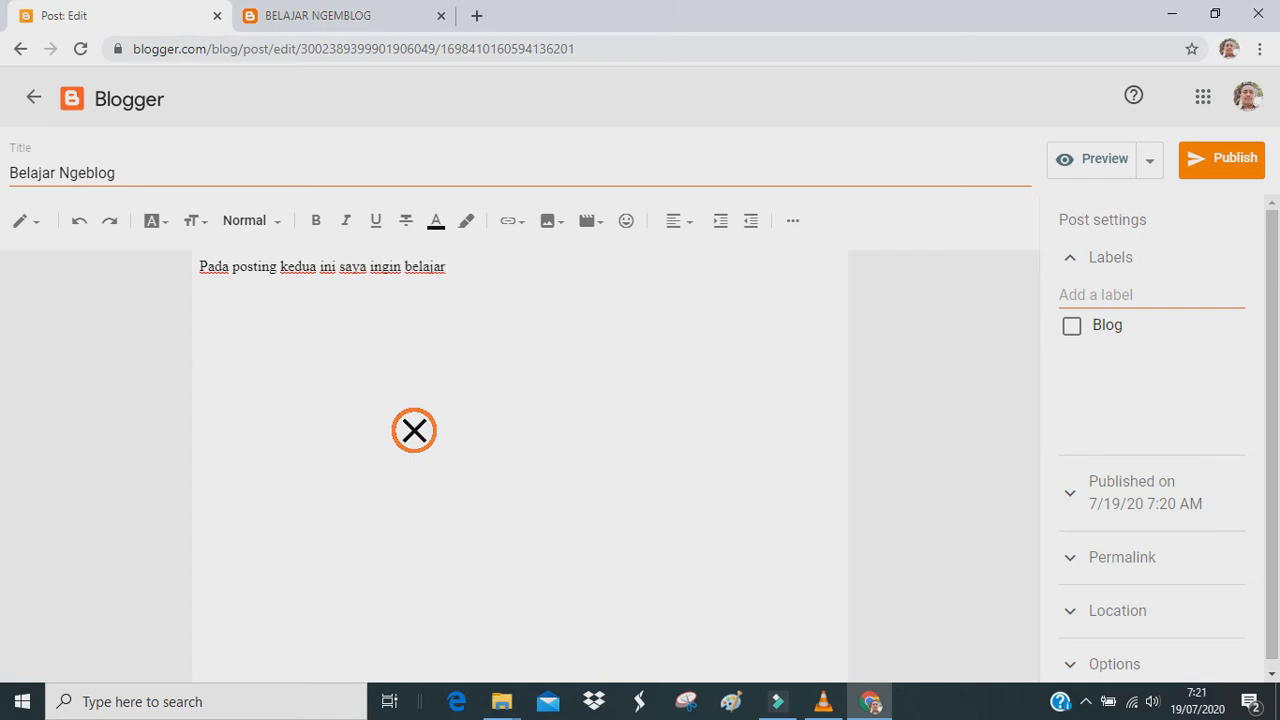
type("ting tentang gambar")
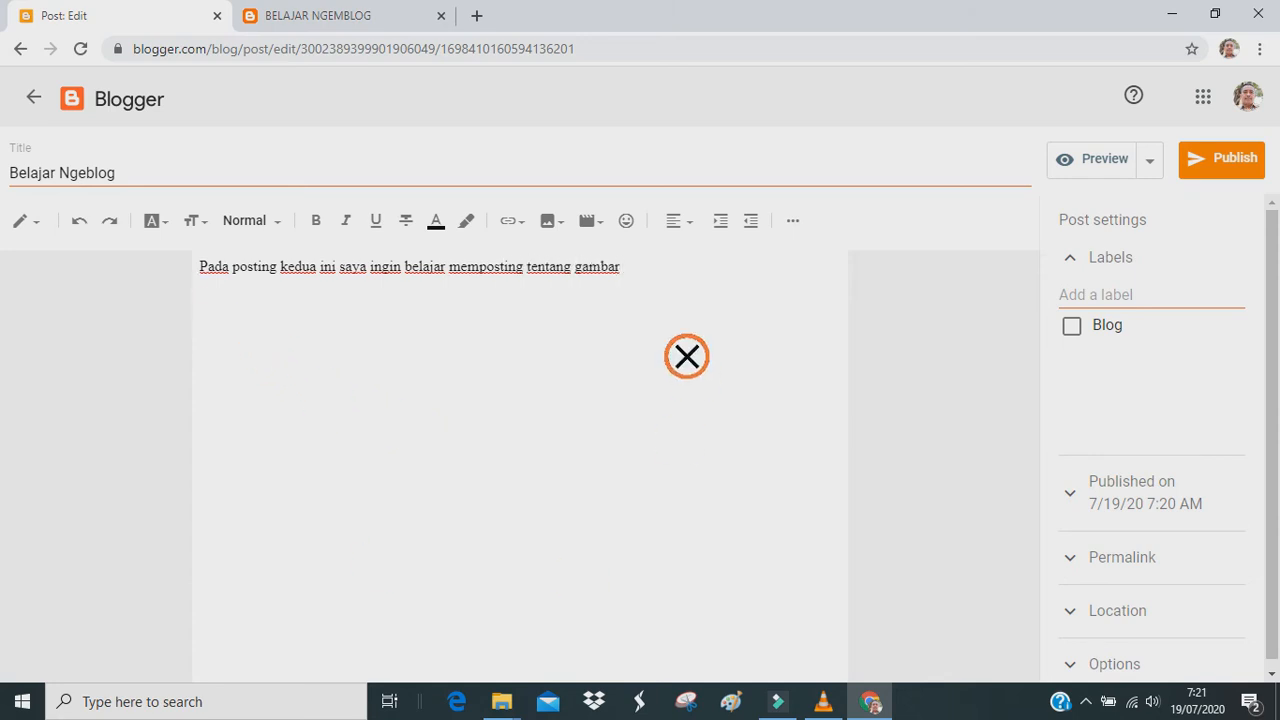
Upload the image prak.JPG from the computer's Pictures folder and insert it into the post below the text.
left_click(578, 238)
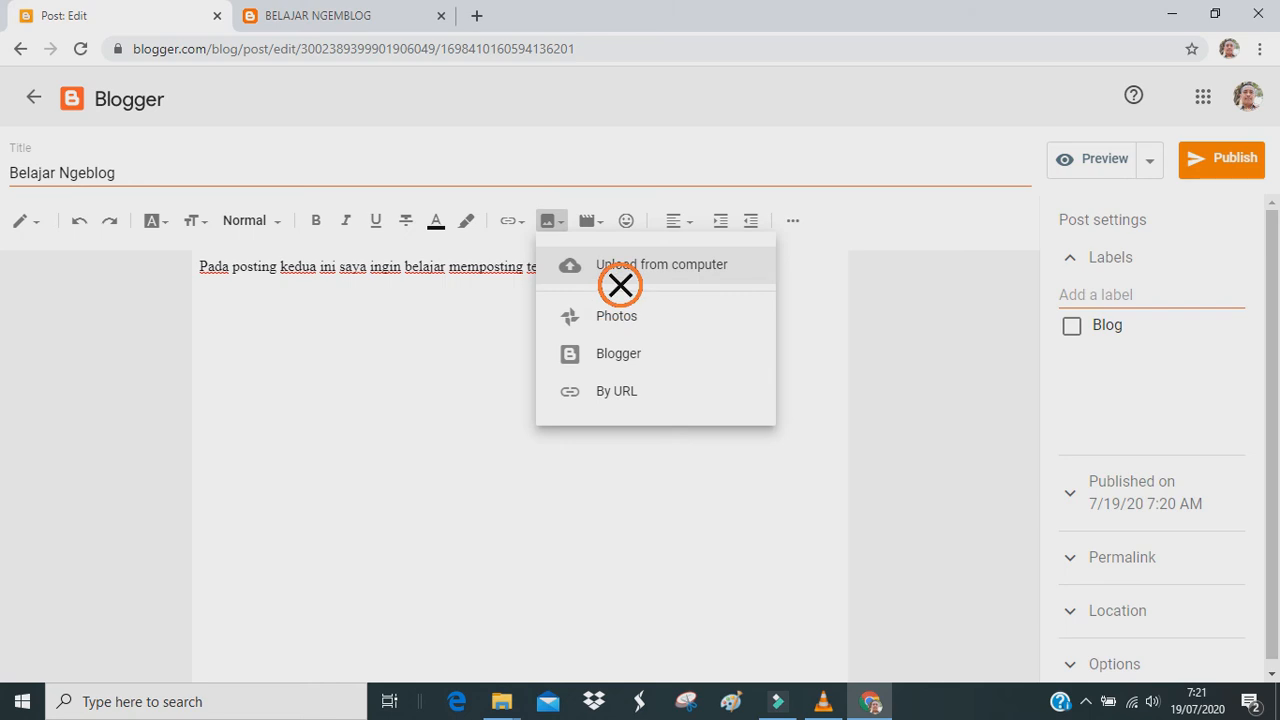
left_click(620, 286)
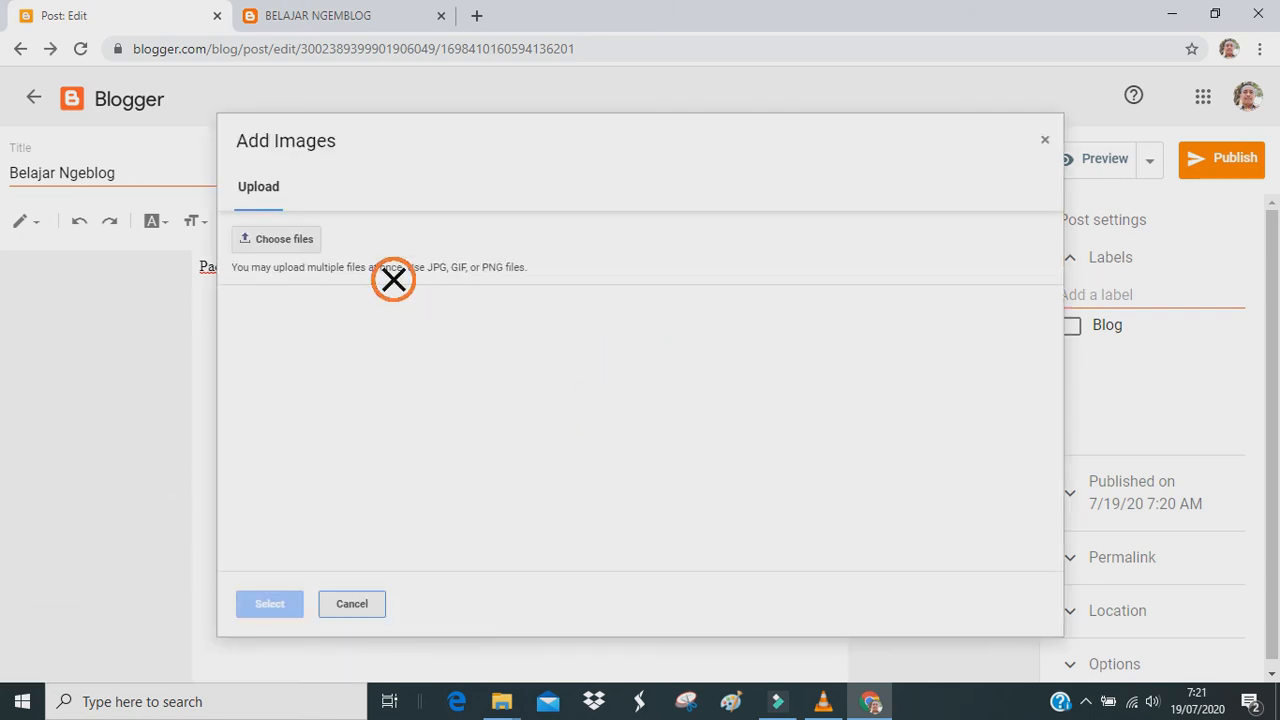
left_click(300, 250)
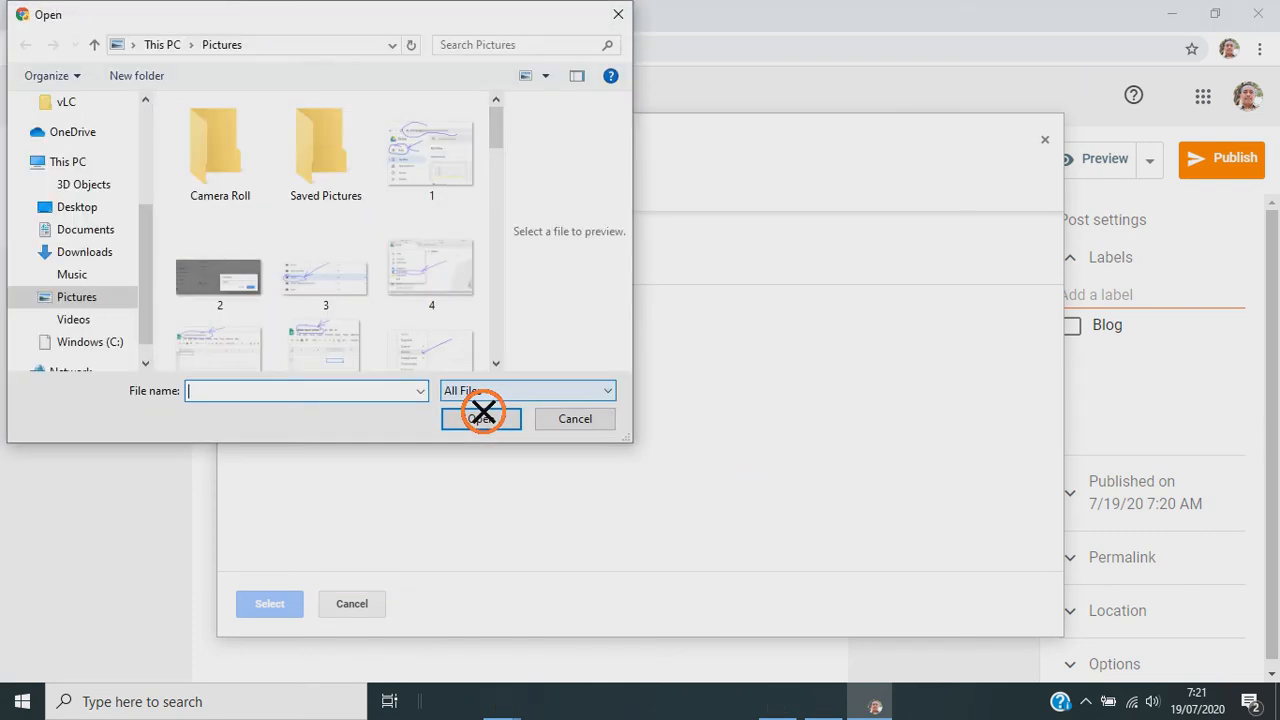
scroll(504, 212, "down", 3)
scroll(504, 212, "down", 10)
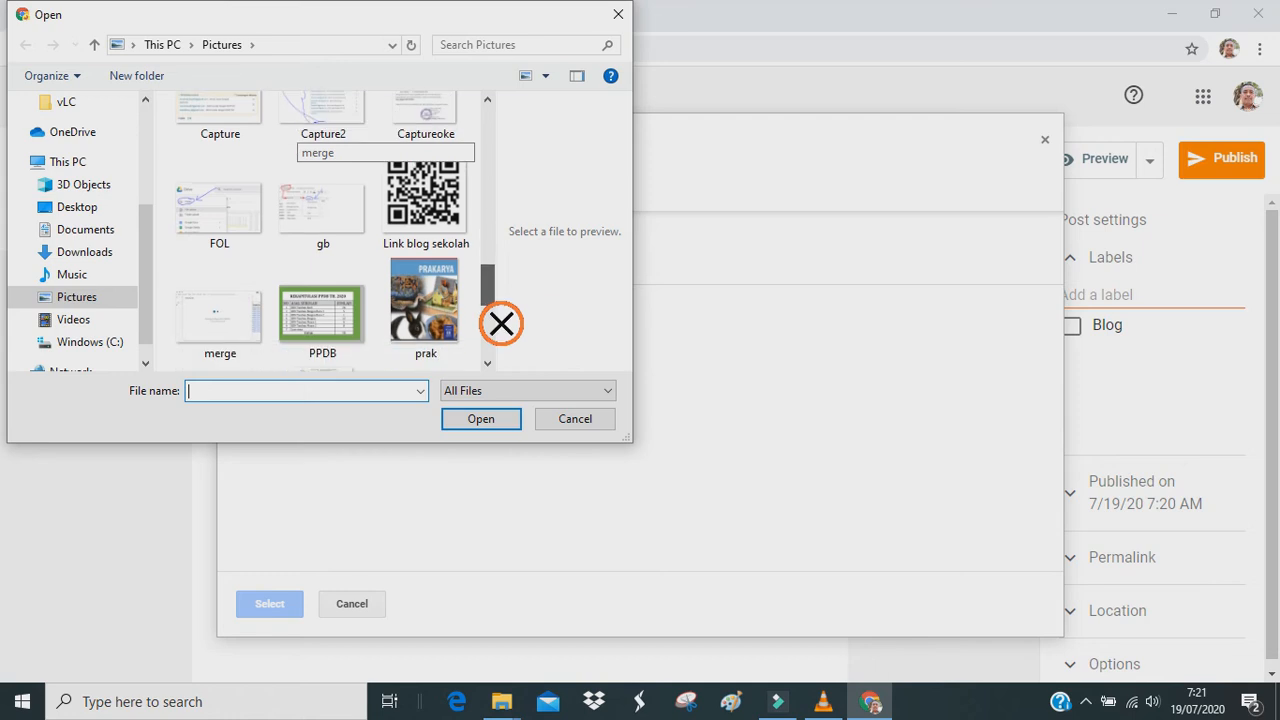
scroll(501, 323, "down", 1)
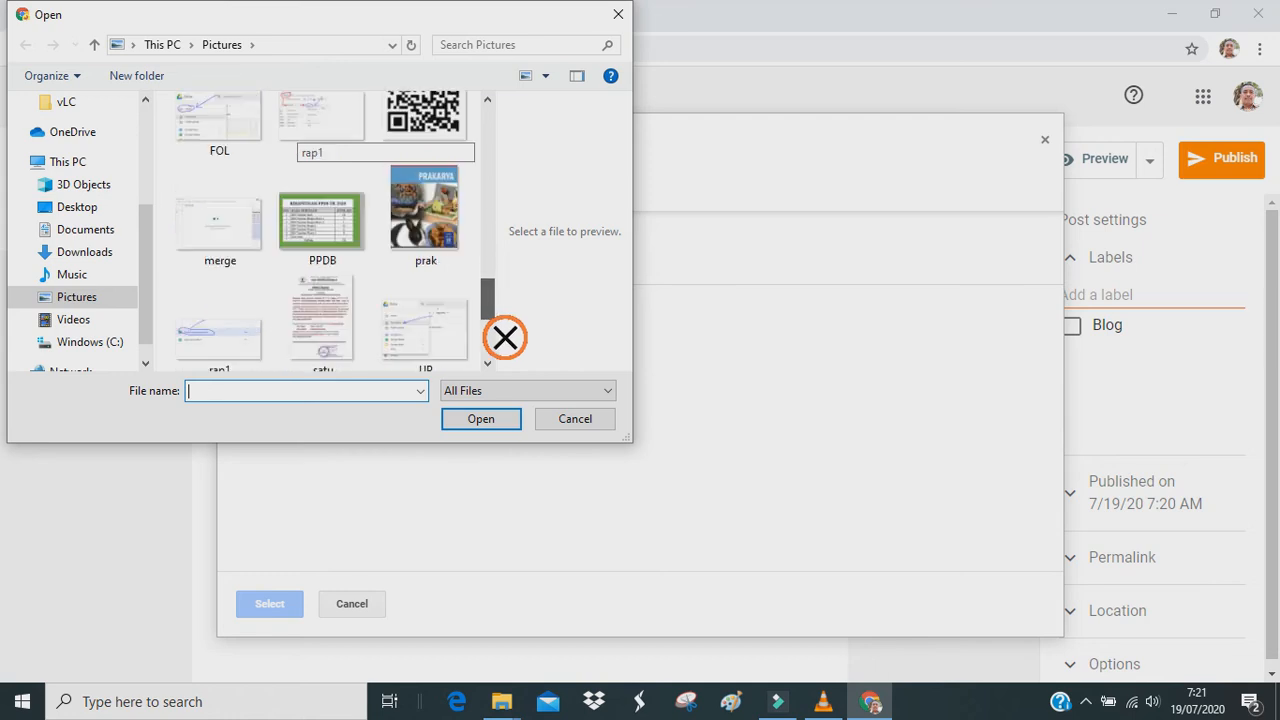
left_click(447, 248)
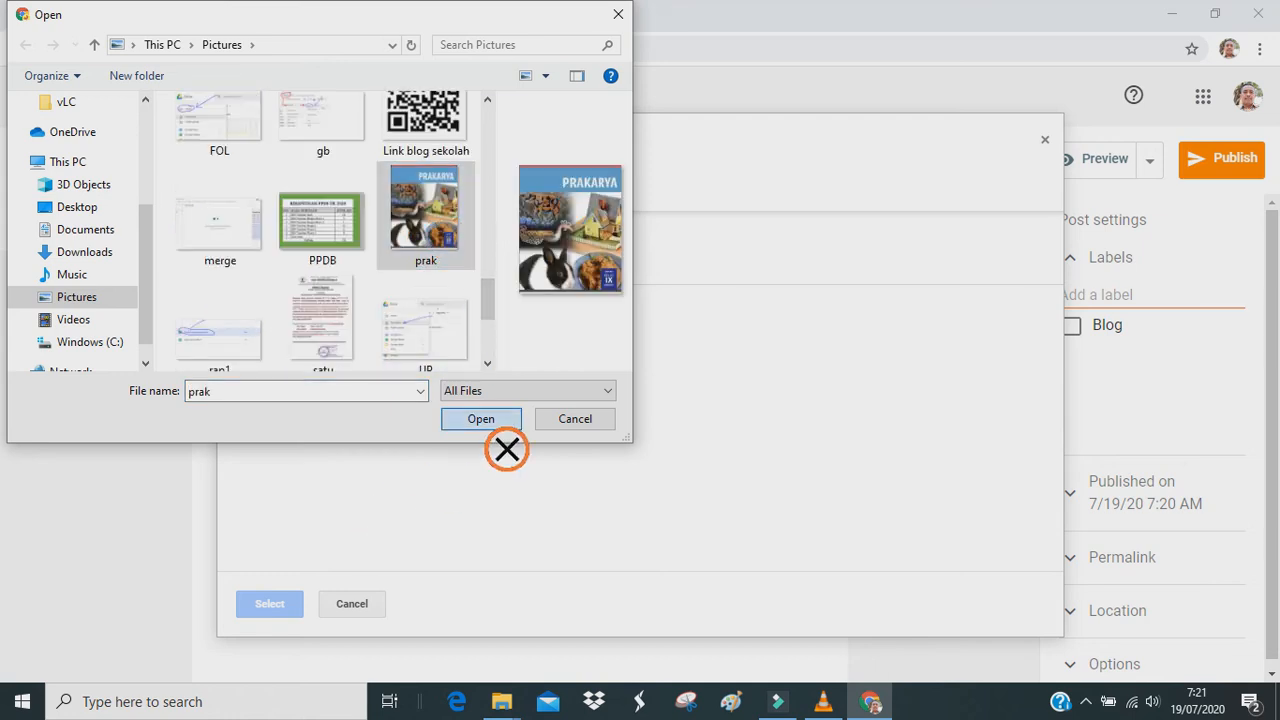
left_click(481, 419)
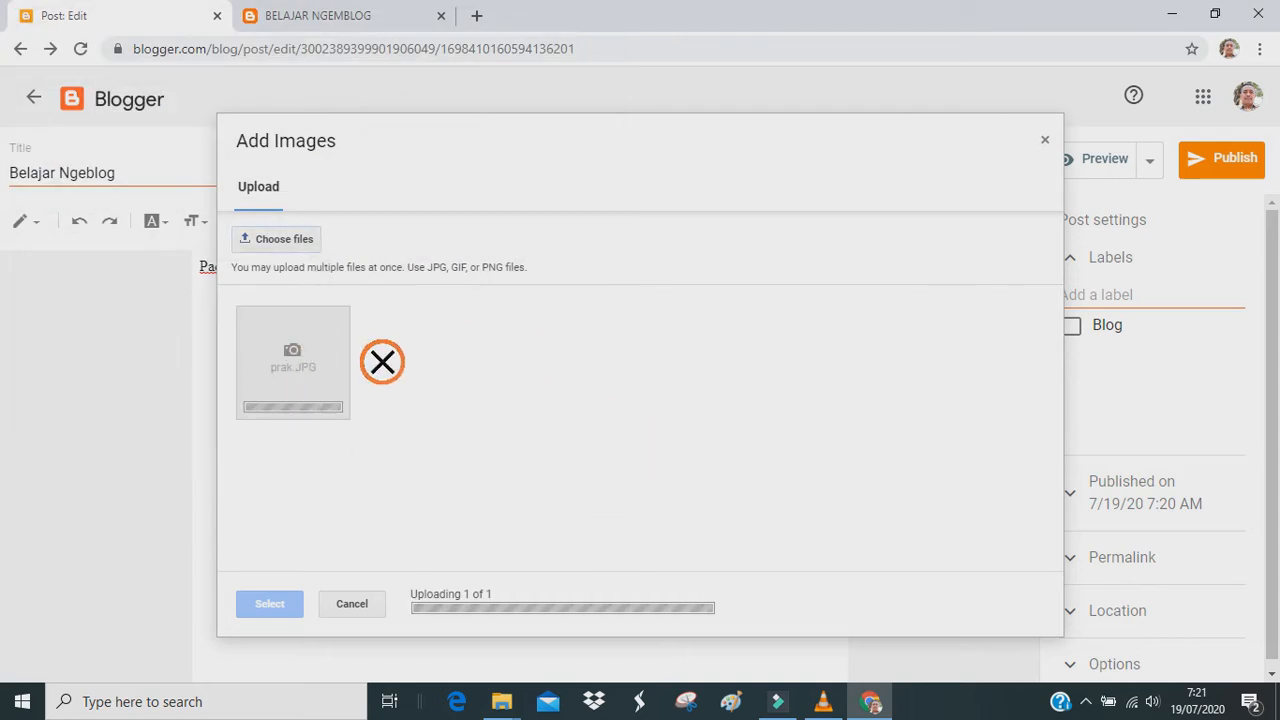
left_click(295, 608)
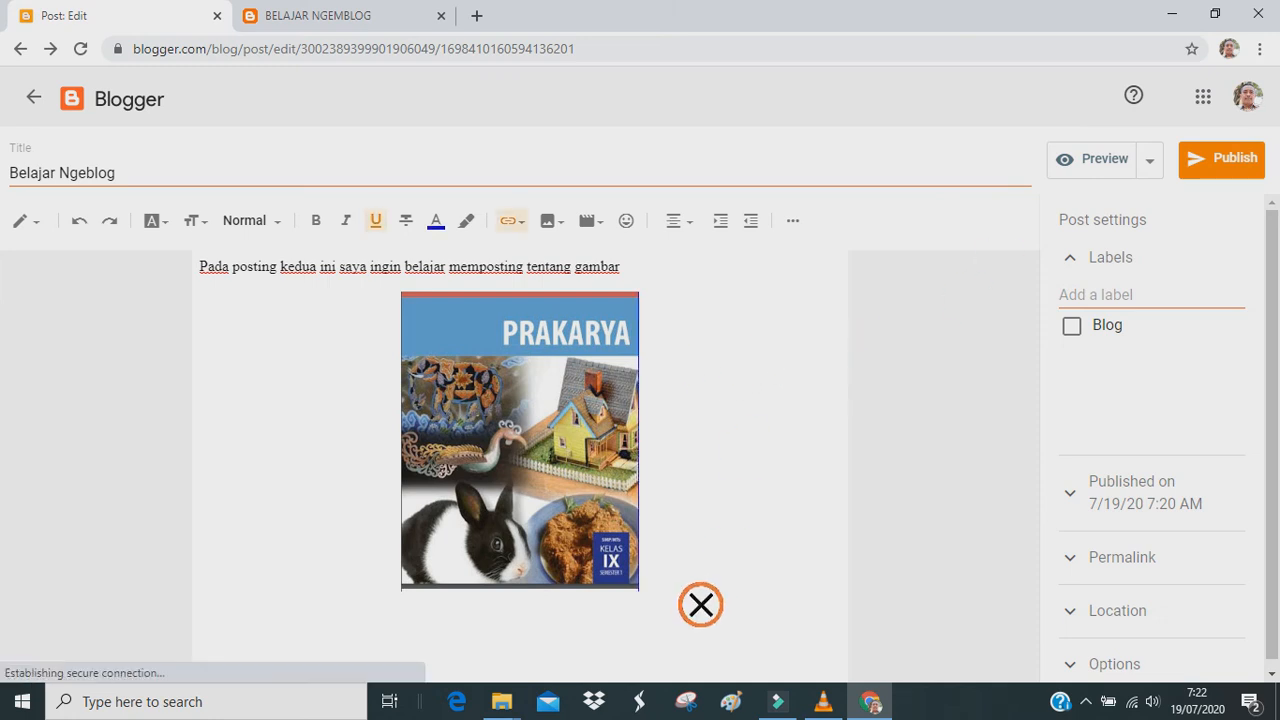
Check the inserted image in the post and publish Belajar Ngeblog to the blog.
left_click(480, 480)
left_click(709, 466)
left_click(583, 494)
left_click(743, 457)
left_click(1252, 168)
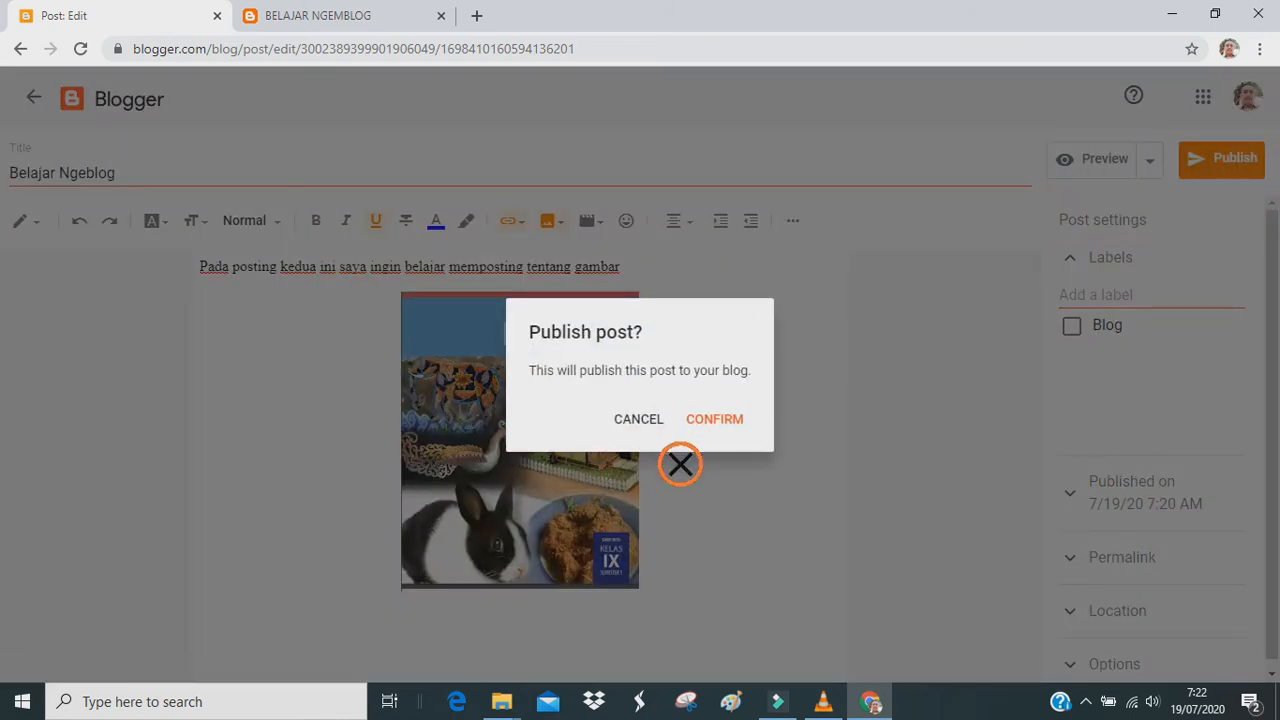
left_click(728, 432)
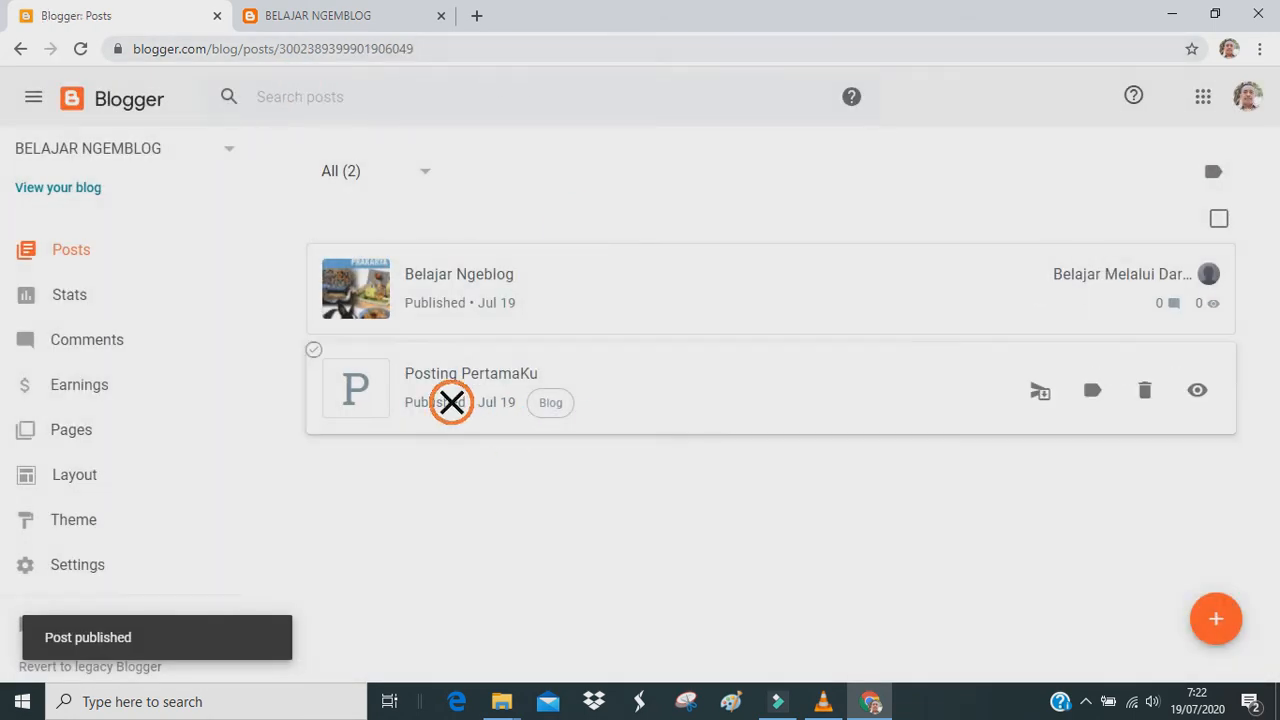
Reload the live blog and look through the Belajar Ngeblog and Posting PertamaKu entries on its home page.
left_click(400, 18)
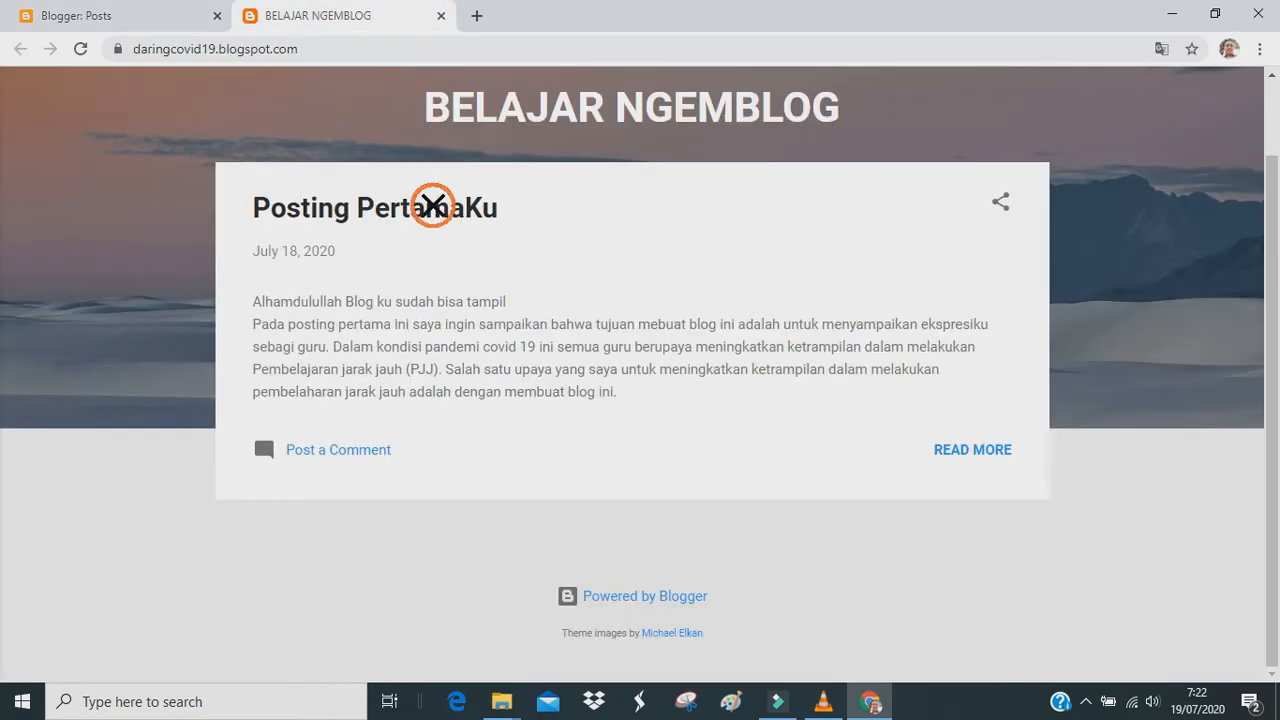
left_click(82, 50)
scroll(909, 437, "down", 3)
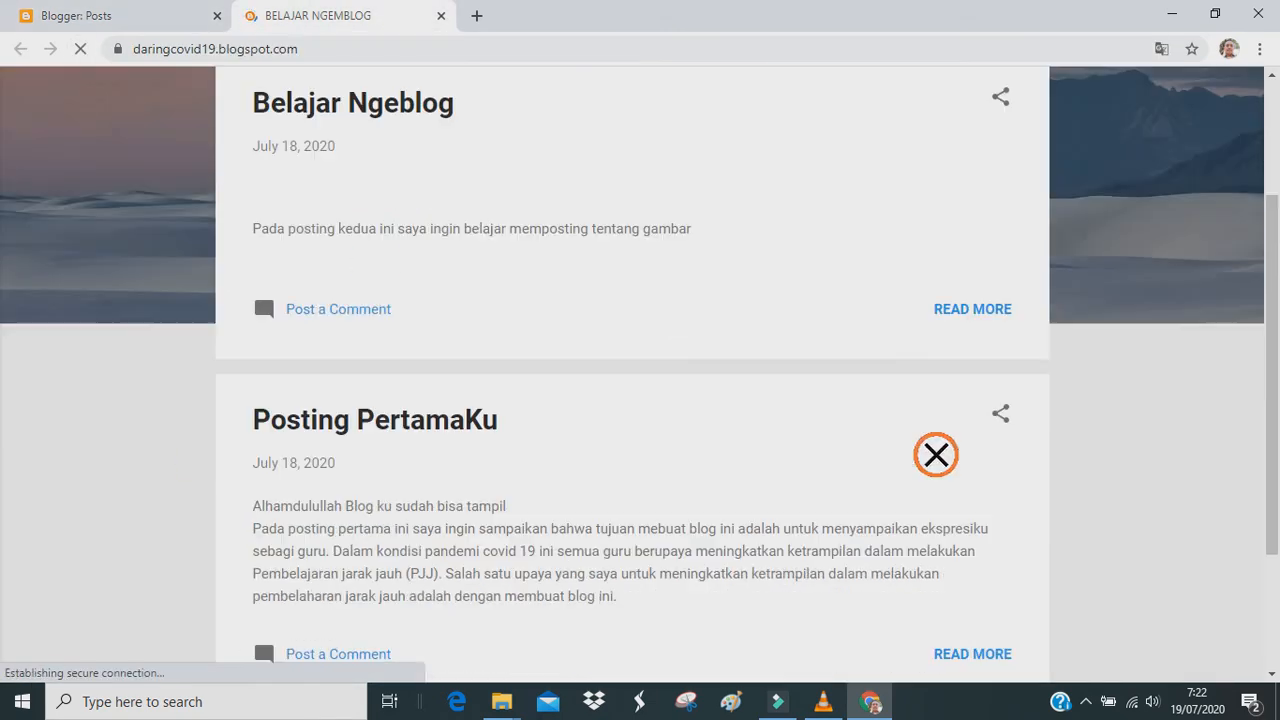
scroll(907, 437, "down", 5)
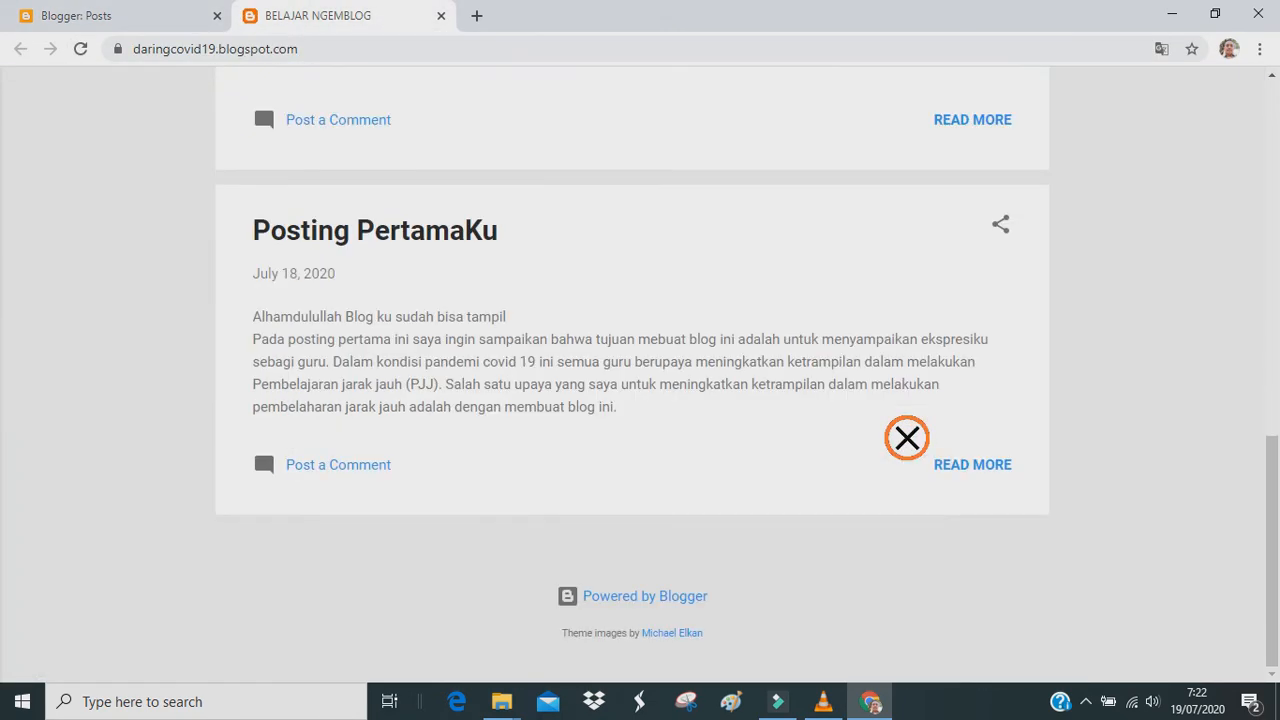
scroll(711, 421, "up", 10)
scroll(711, 421, "down", 4)
scroll(709, 420, "up", 4)
scroll(495, 410, "down", 4)
scroll(560, 403, "up", 4)
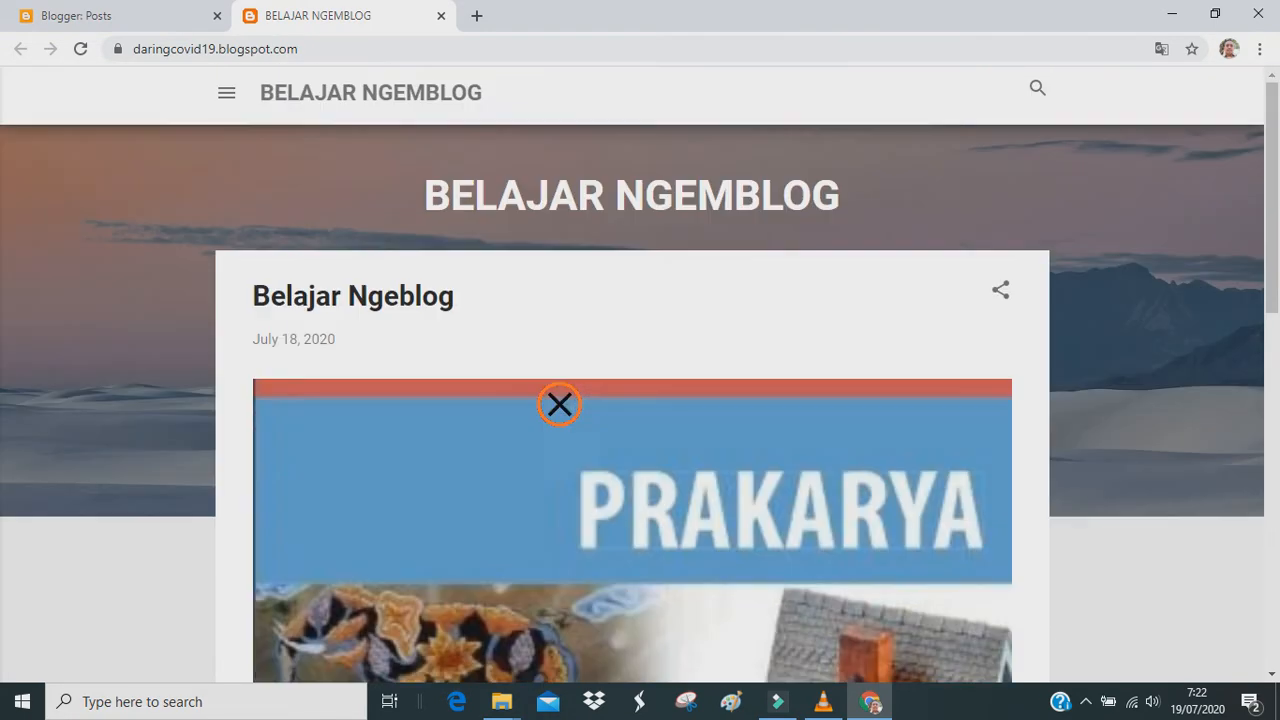
Open the Belajar Ngeblog post on the live blog and view its text and image.
key("F5")
scroll(688, 367, "down", 6)
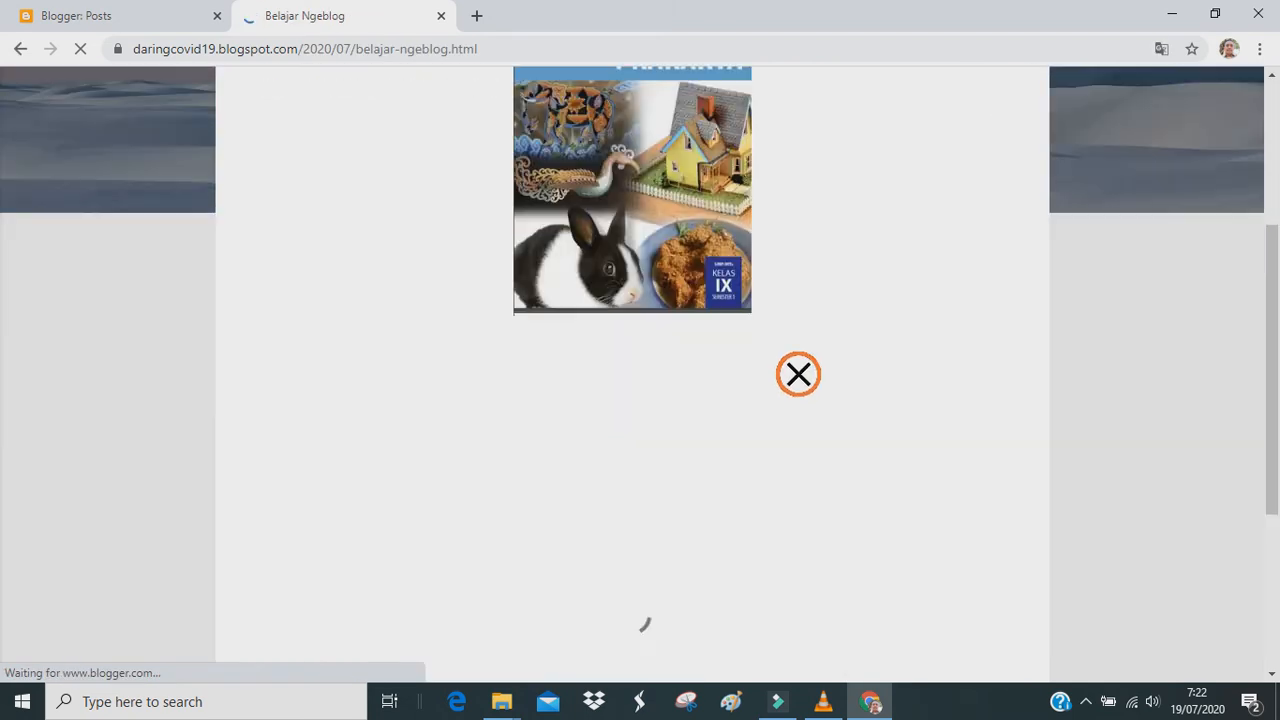
scroll(795, 380, "up", 8)
left_click(165, 18)
left_click(320, 18)
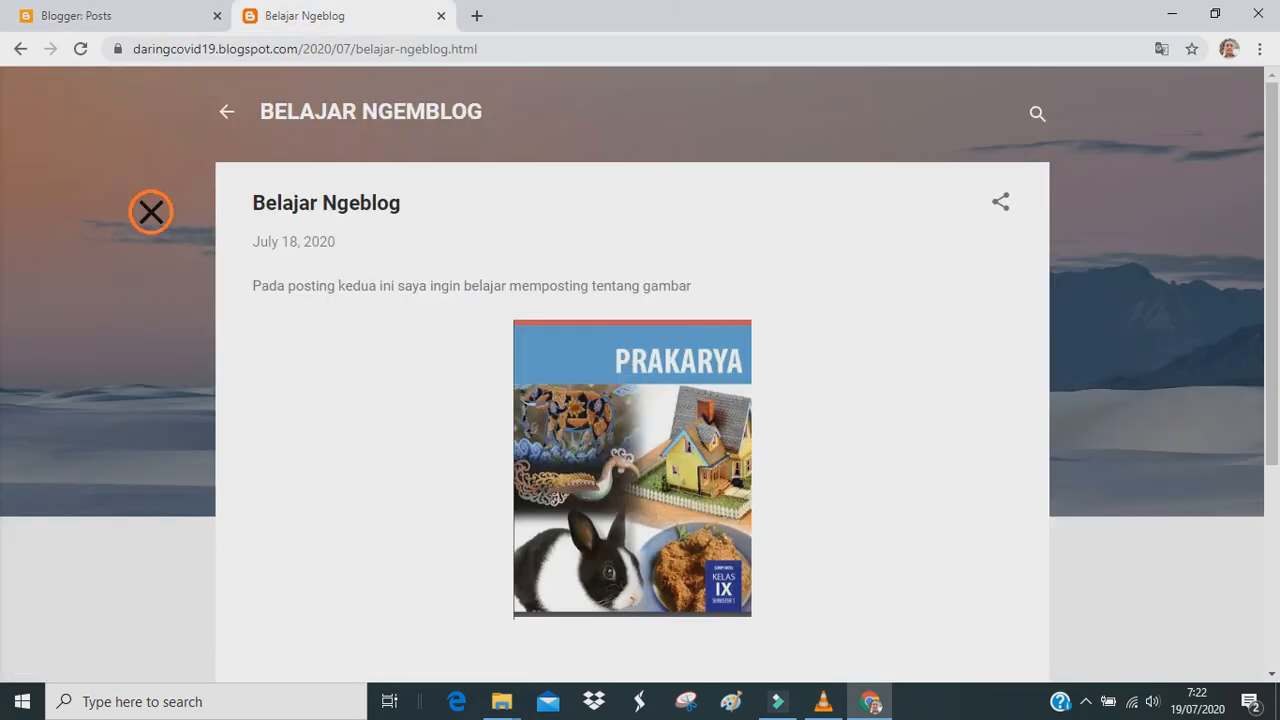
Create a new post in Blogger titled "Ngeblog ke 3" and assign it the existing Blog label.
left_click(100, 16)
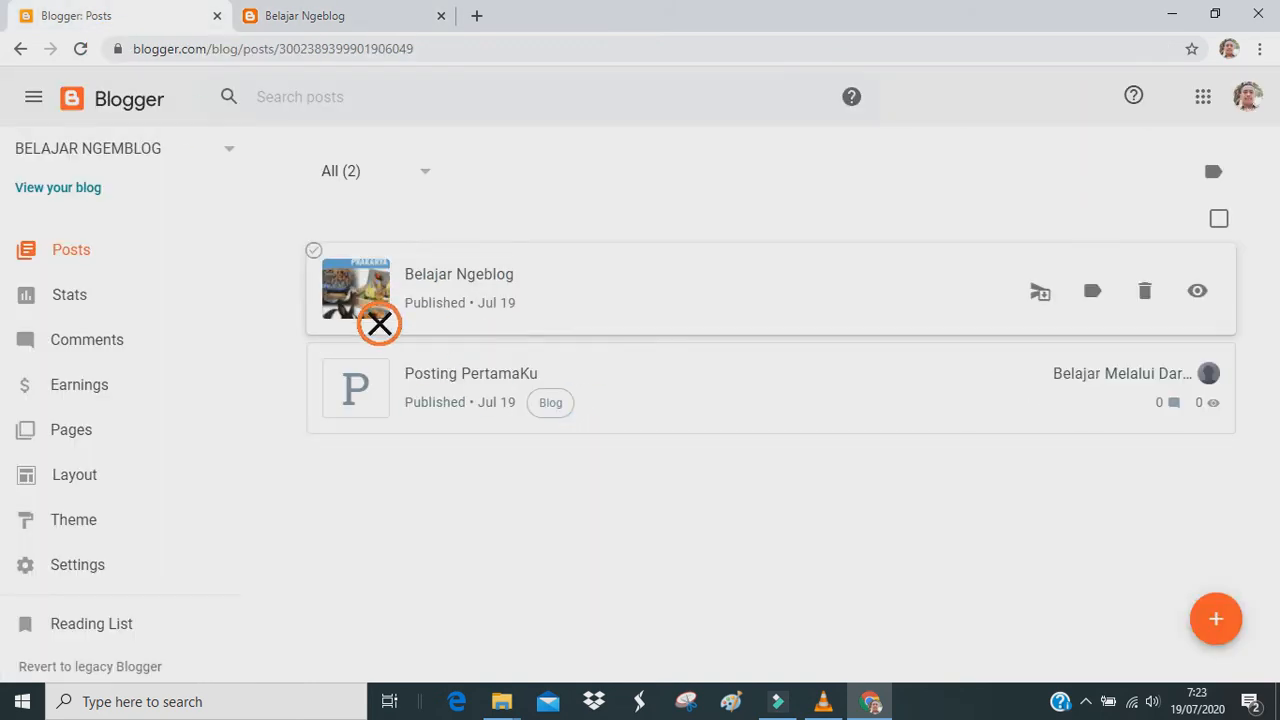
left_click(1218, 622)
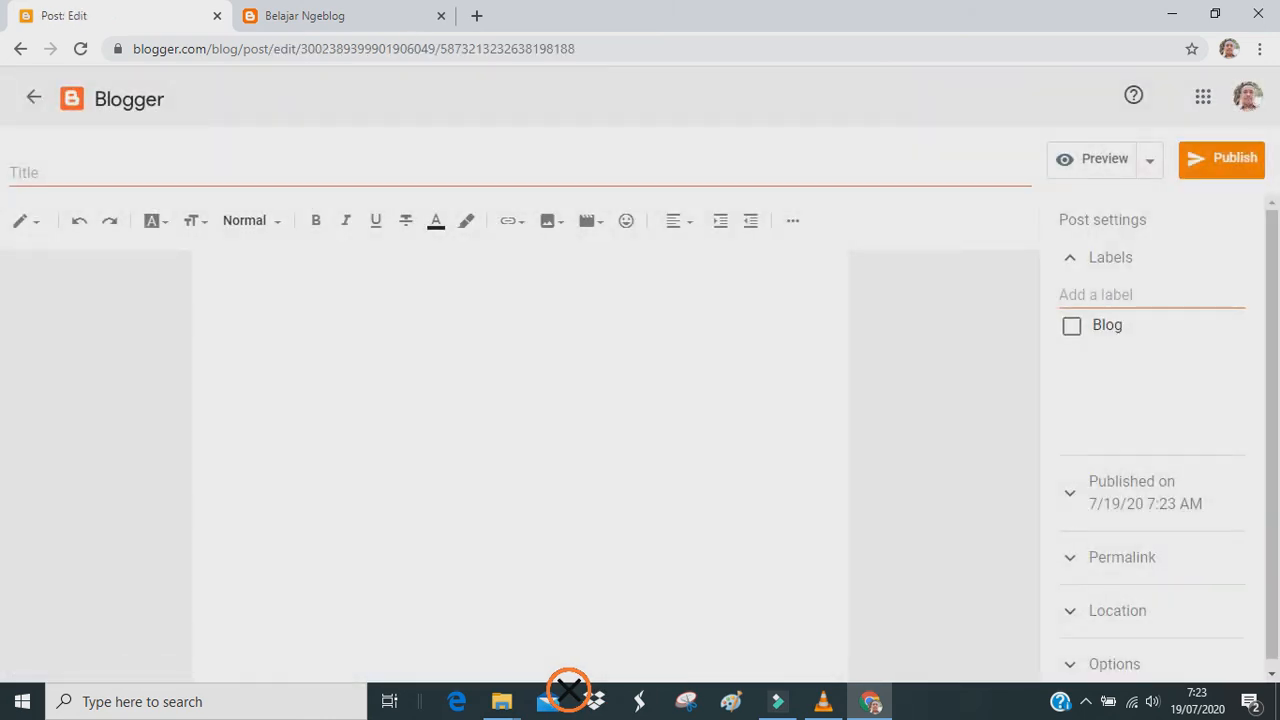
left_click(162, 180)
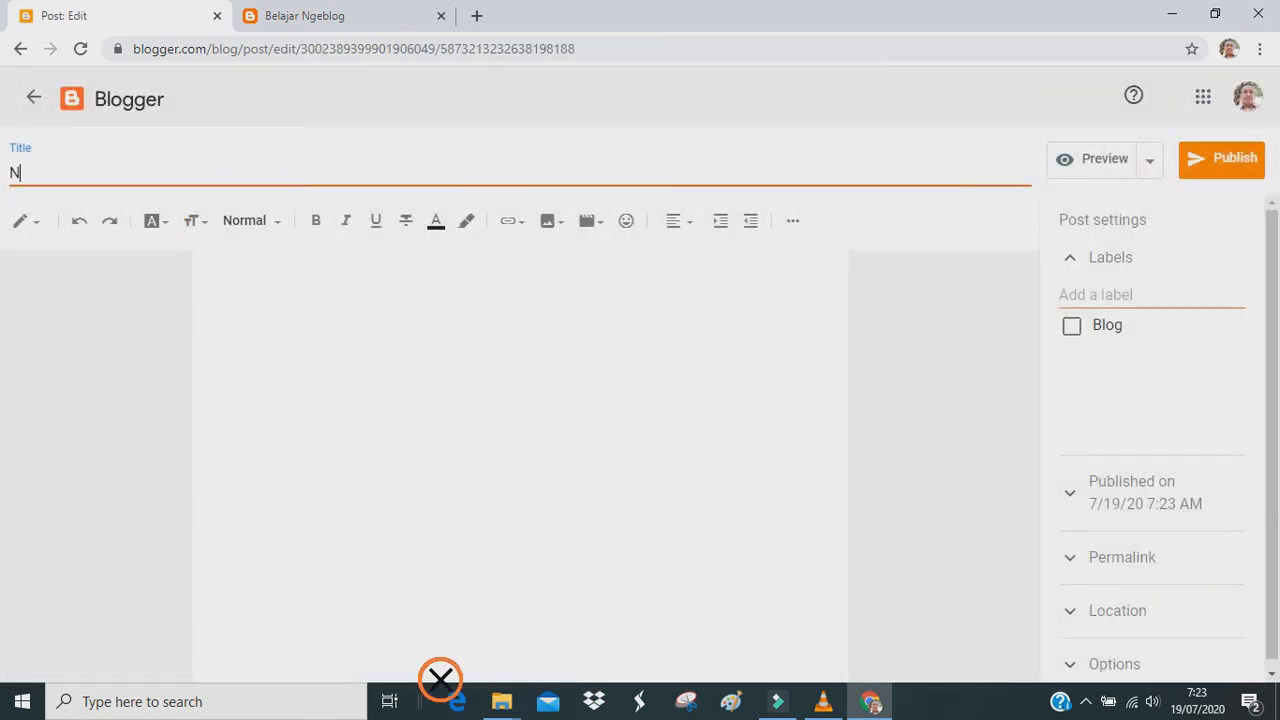
type("Ngeblog ke 3")
left_click(1103, 345)
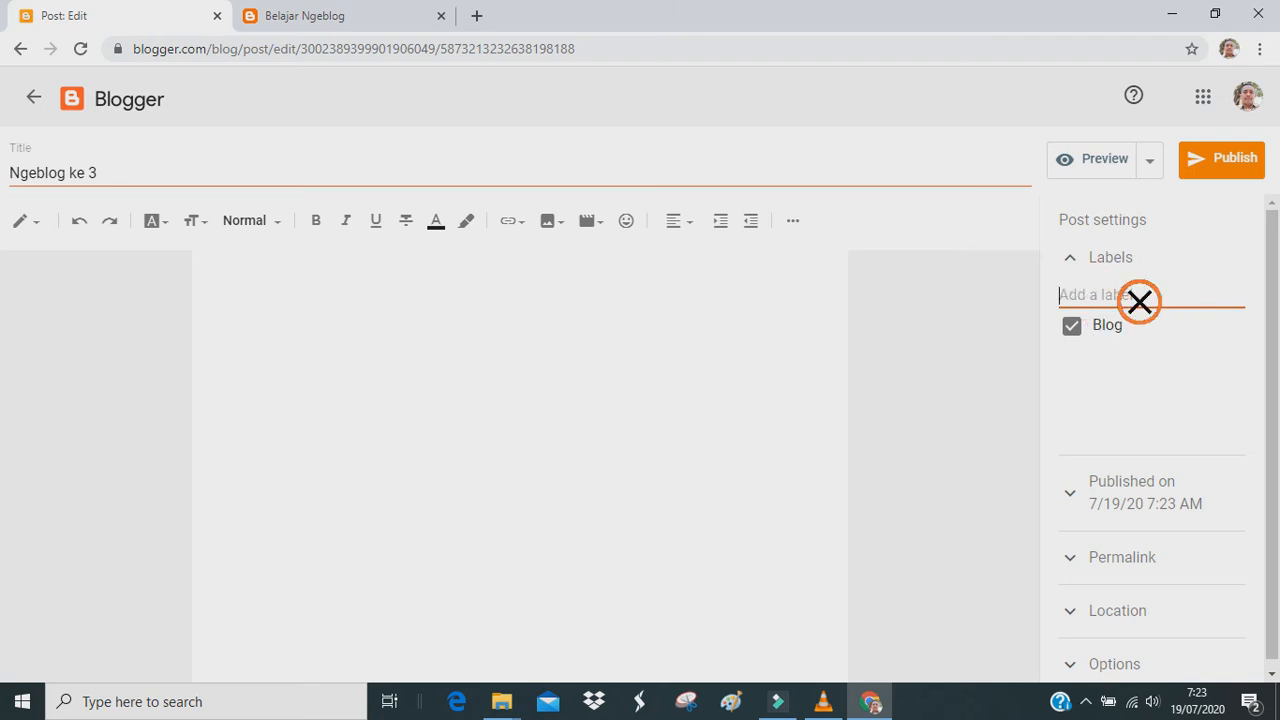
Write "Pada posting yang ke 3 ini saya ingi posting gambar dari link" in the post body and start adding an image by URL.
left_click(503, 353)
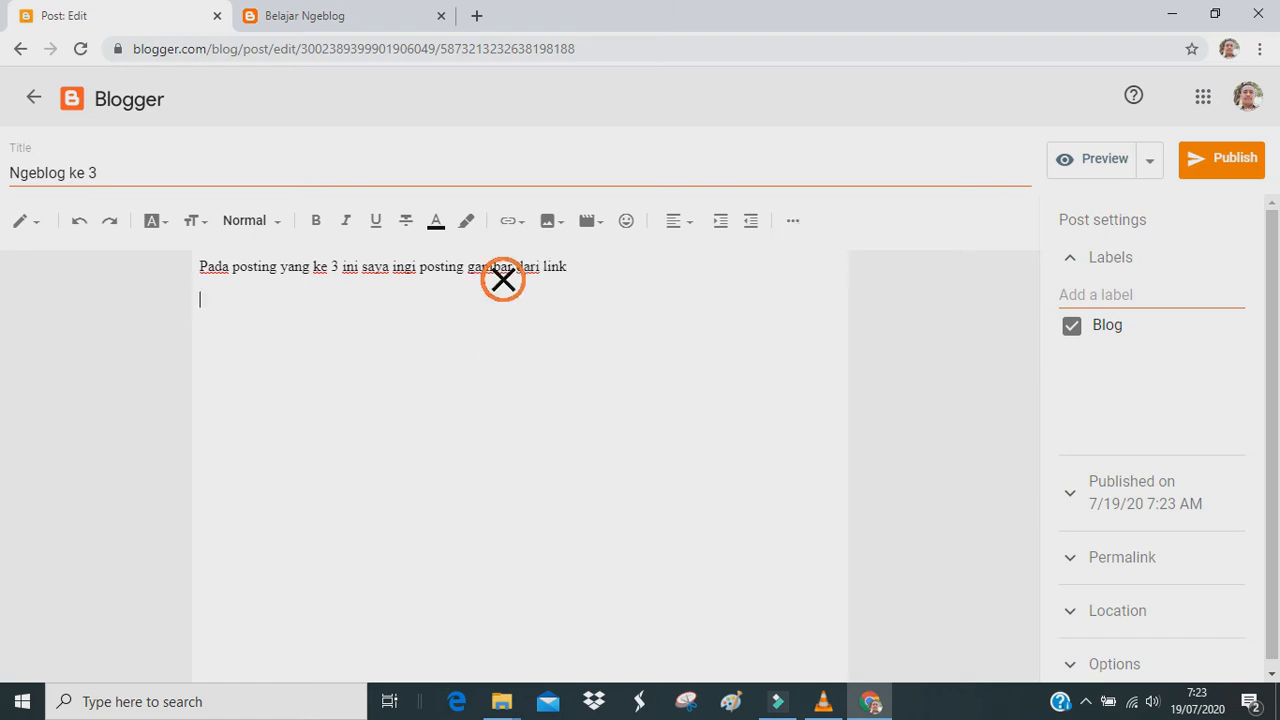
left_click(555, 222)
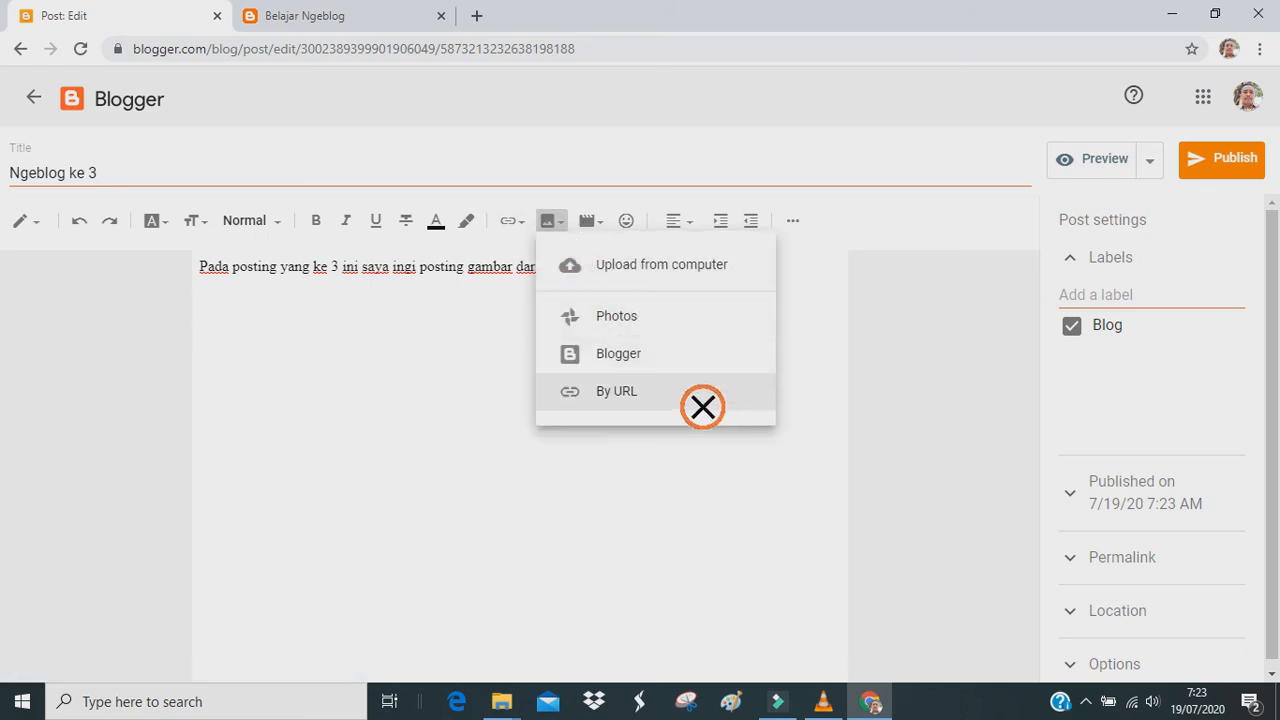
left_click(670, 409)
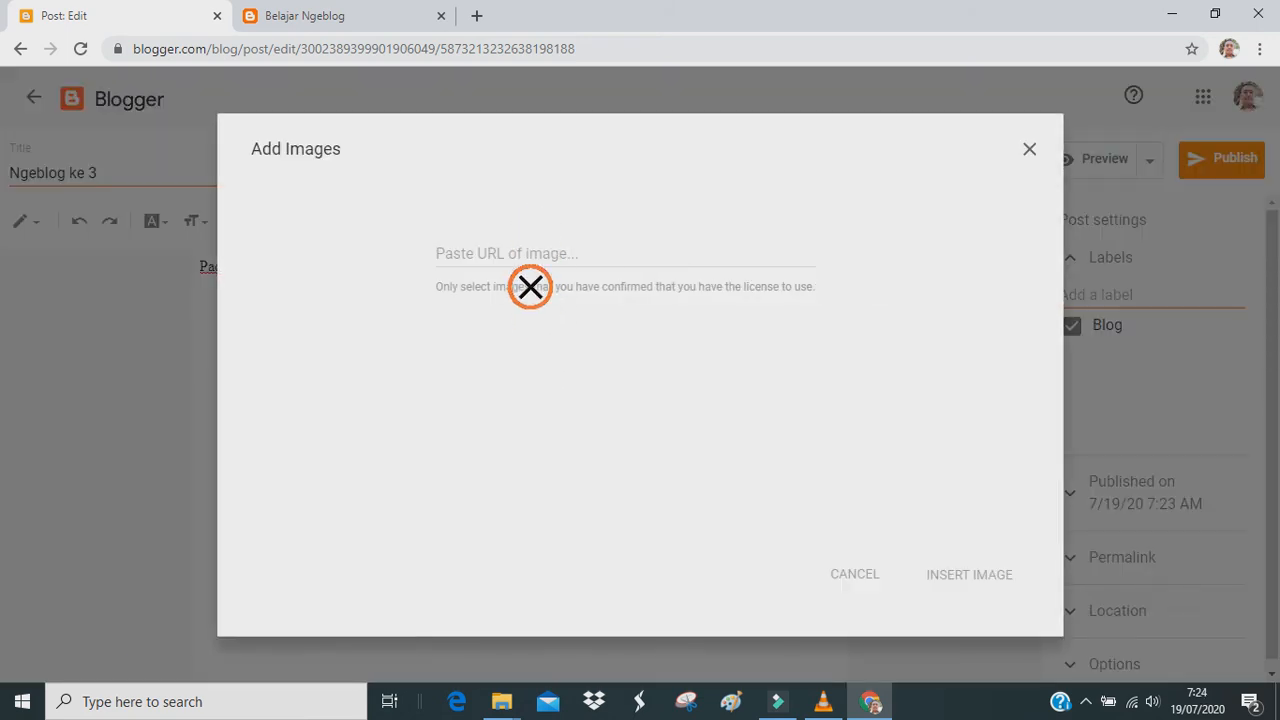
Open Google Images from google.com in a new browser tab and search for "gambar keren".
left_click(476, 16)
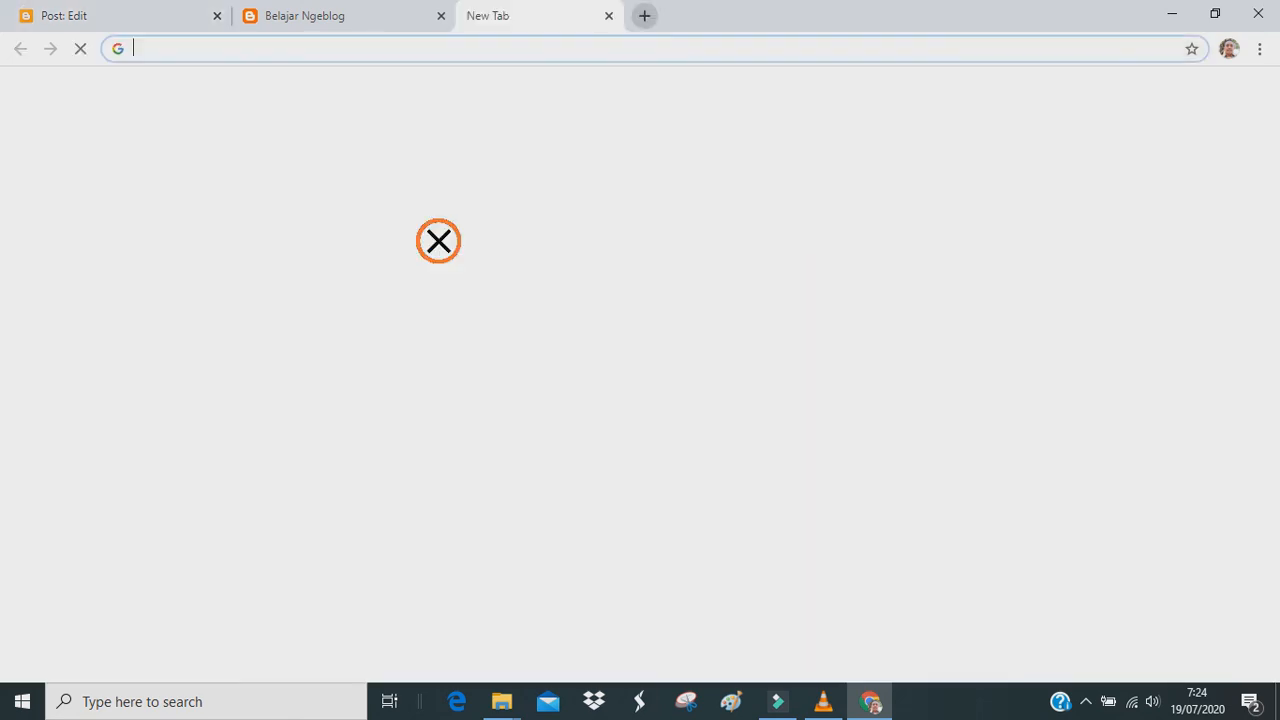
type("g")
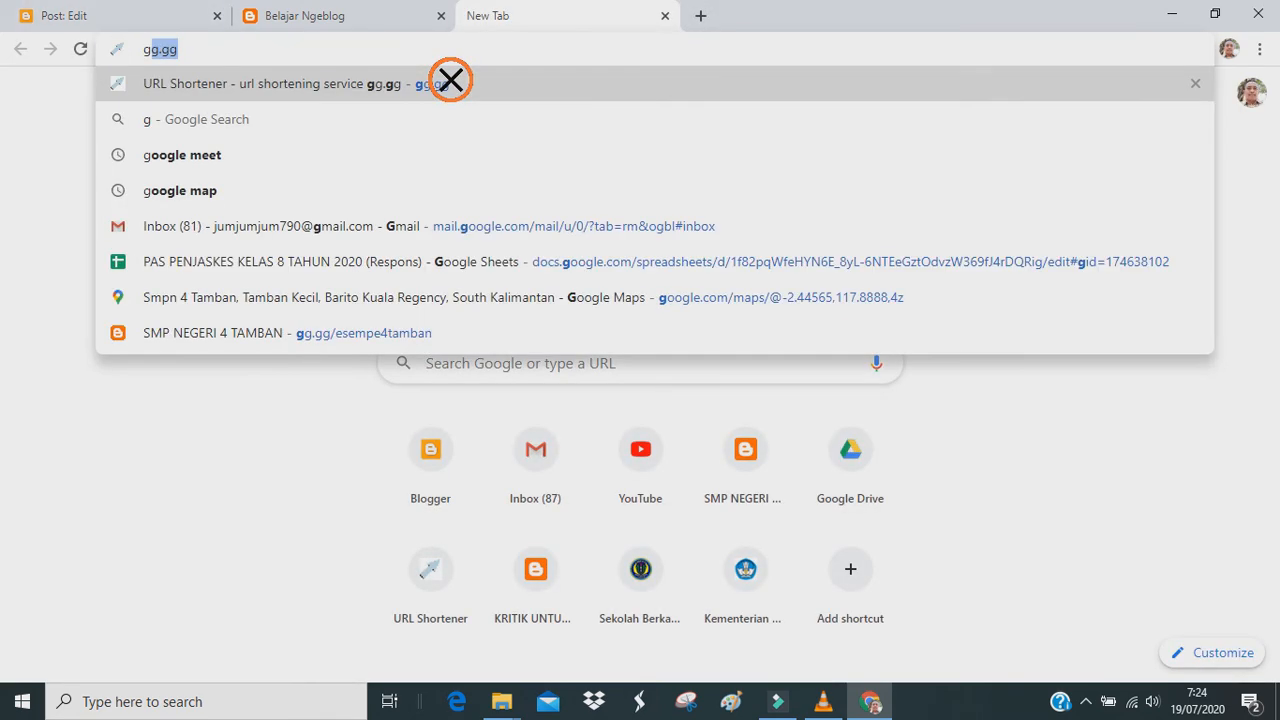
type("o")
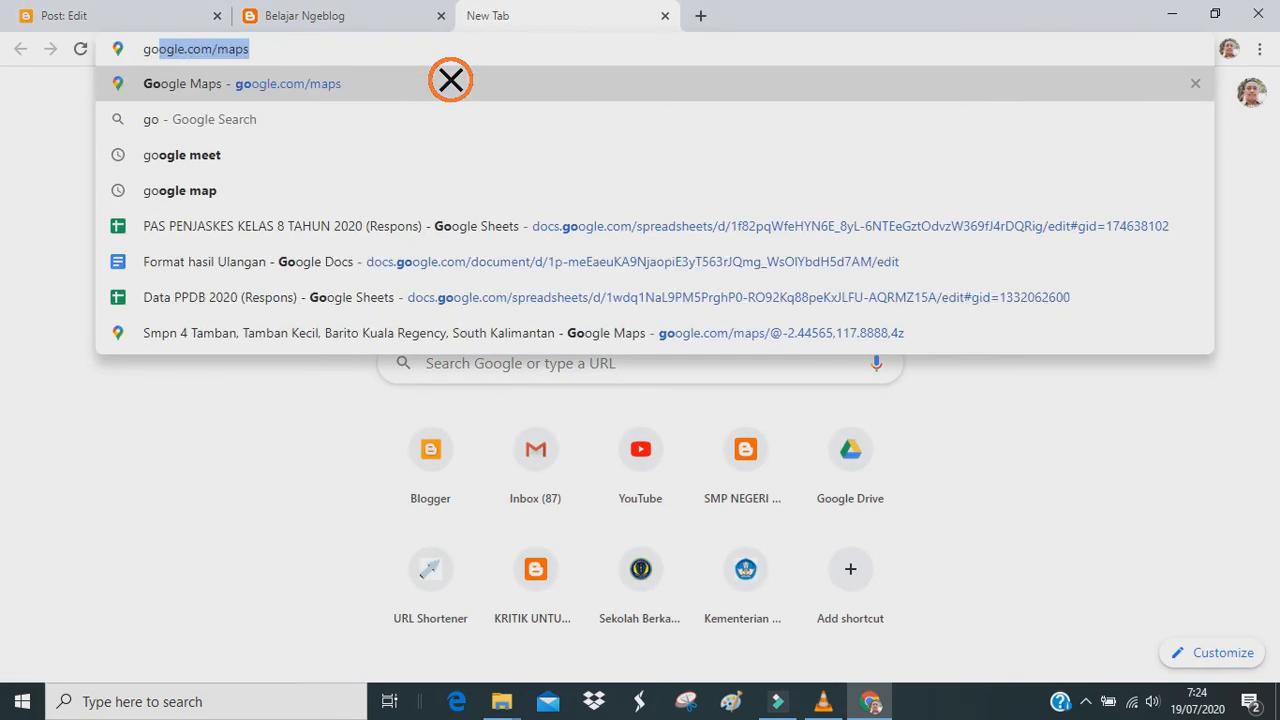
type("ogle.com/")
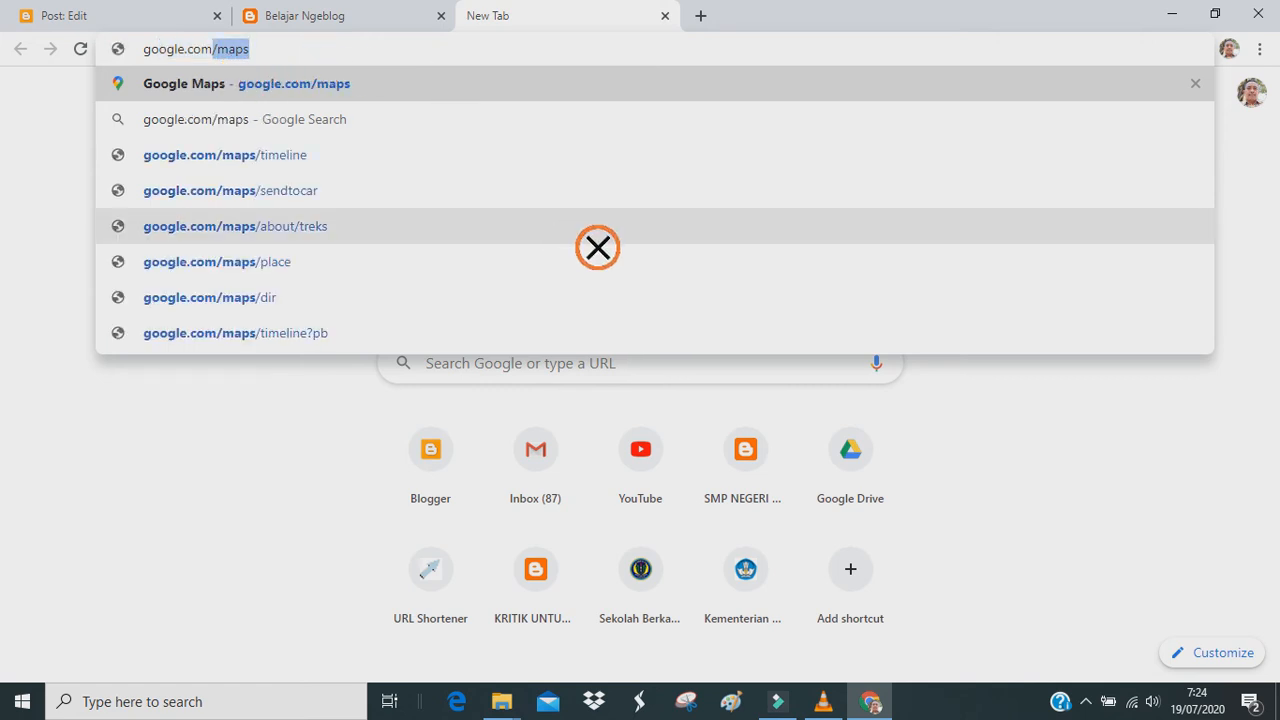
key("BackSpace")
key("Return")
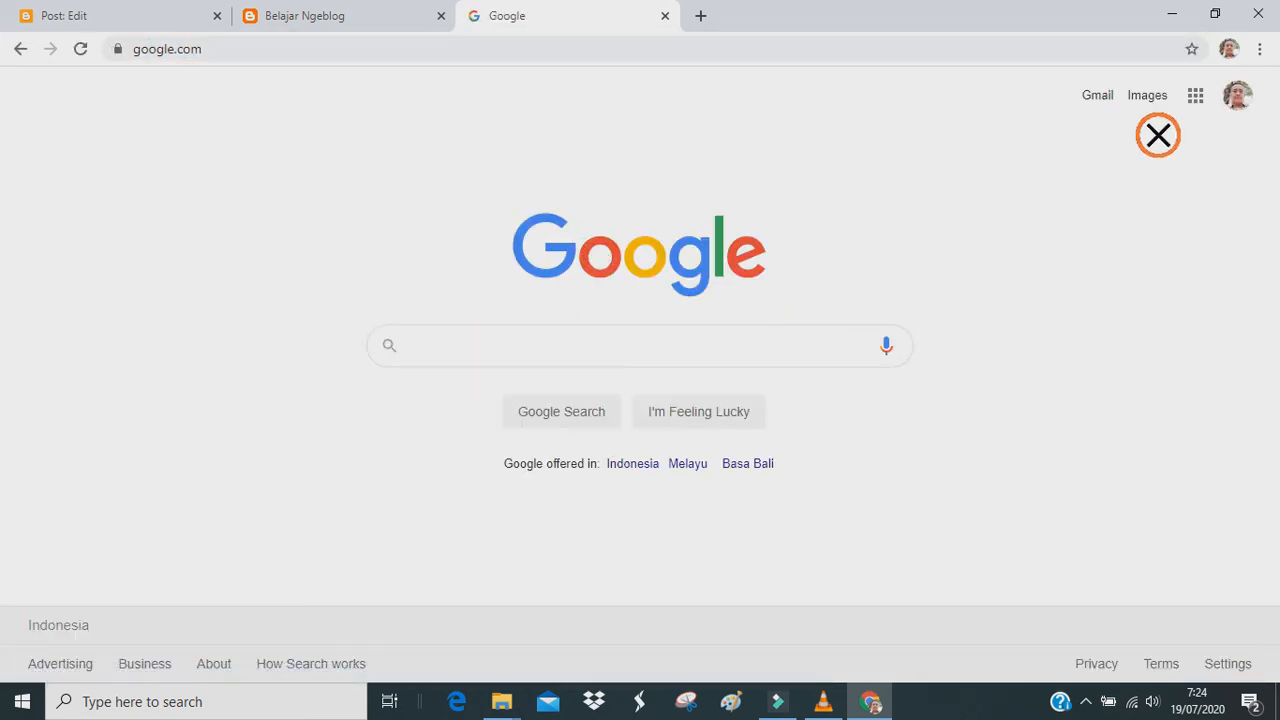
left_click(1150, 97)
left_click(634, 352)
type("gambar")
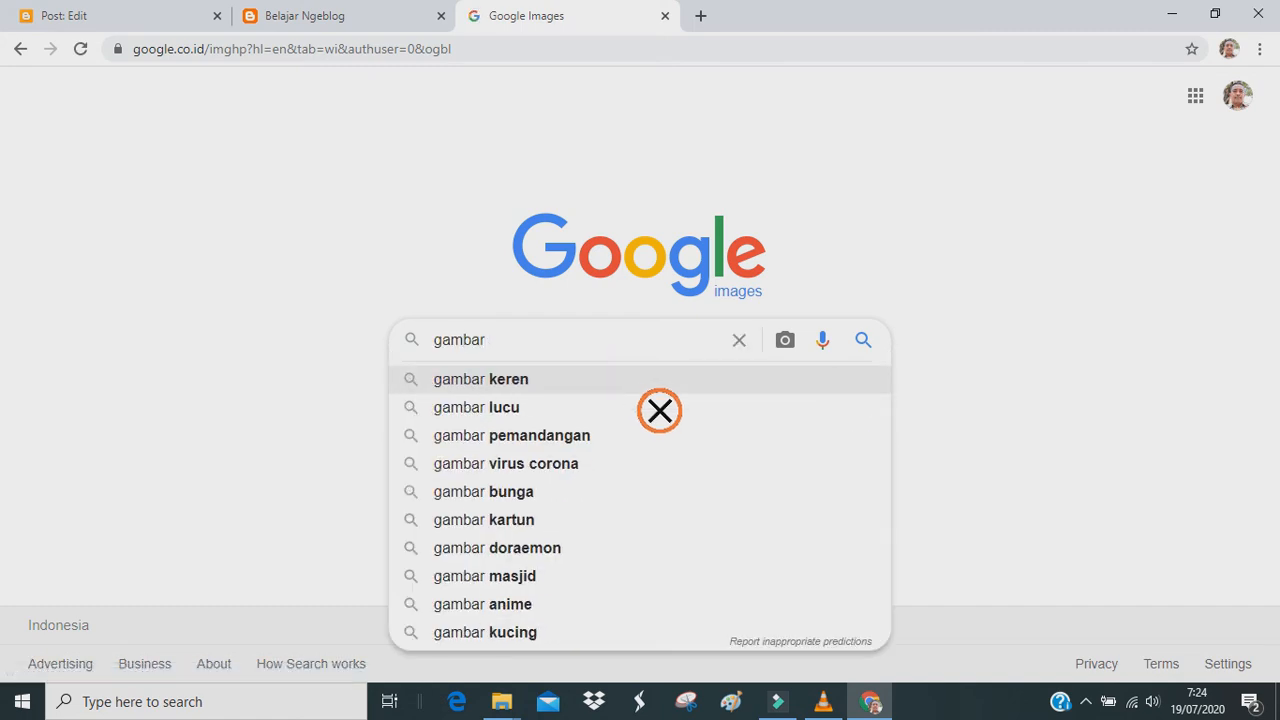
left_click(655, 389)
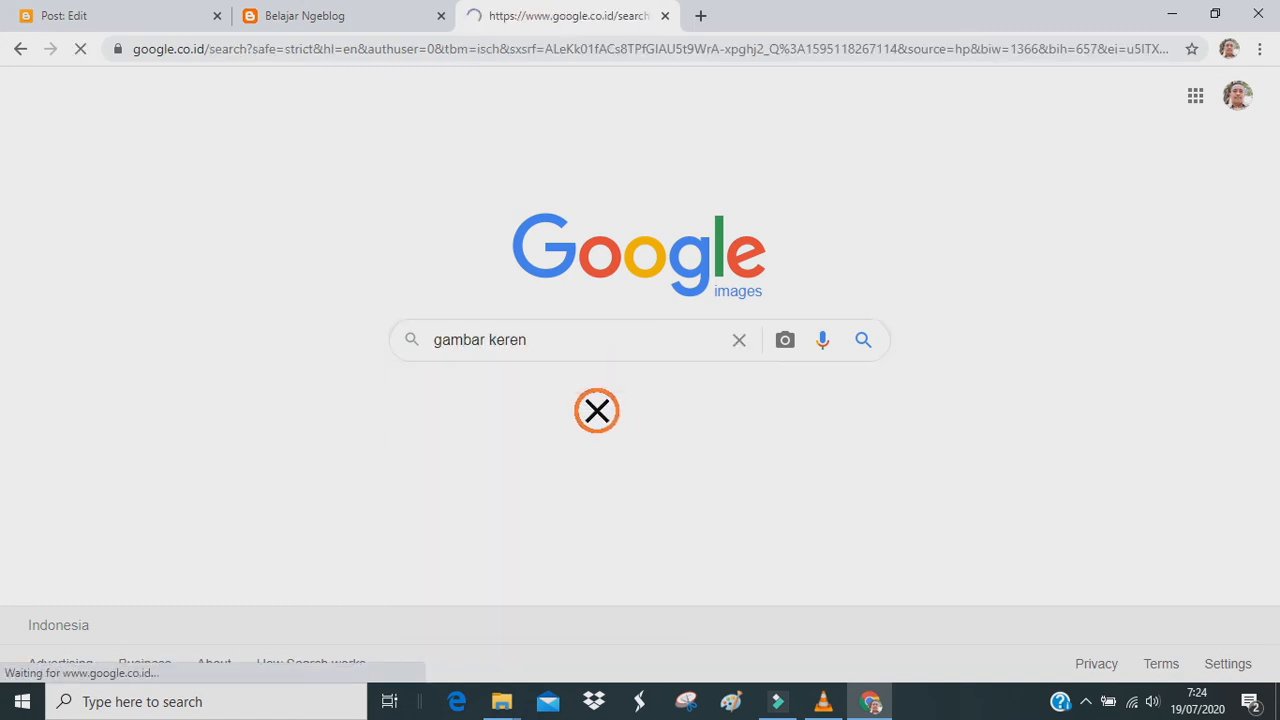
Browse the image results and view the picture of eyes behind torn paper in its own tab.
scroll(948, 521, "down", 3)
scroll(948, 521, "up", 3)
scroll(948, 521, "down", 5)
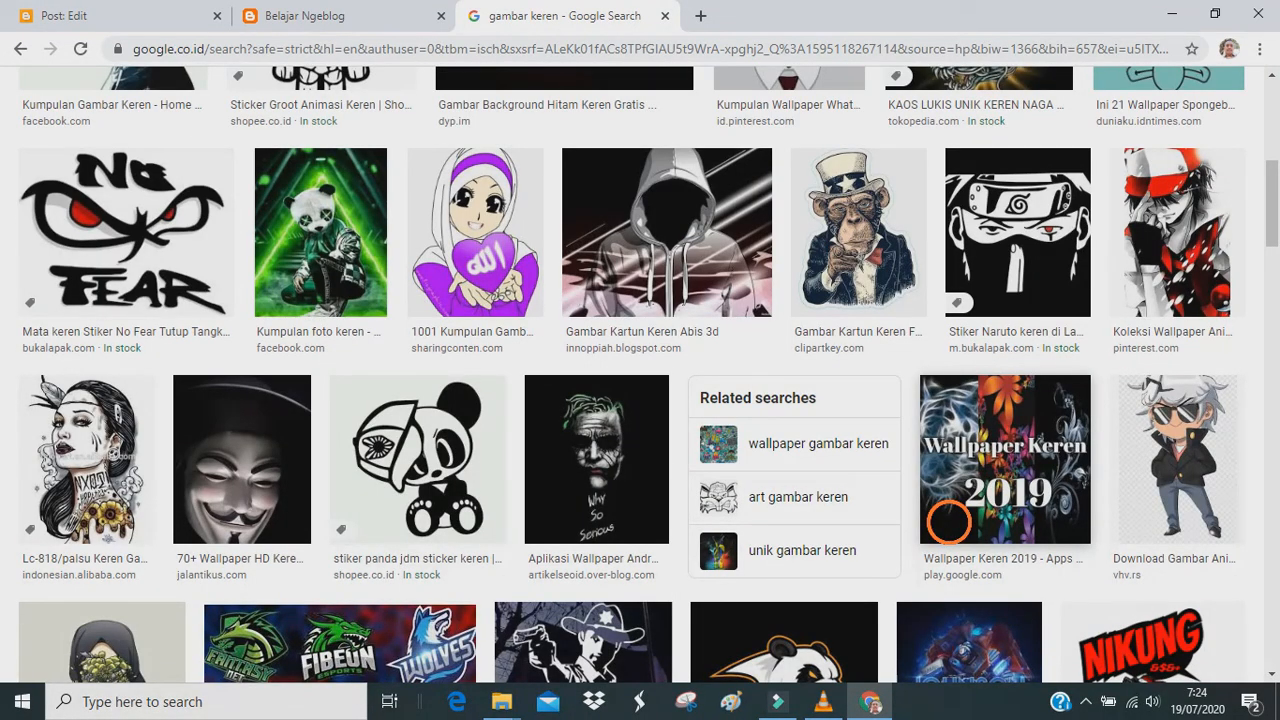
scroll(948, 521, "down", 3)
right_click(621, 569)
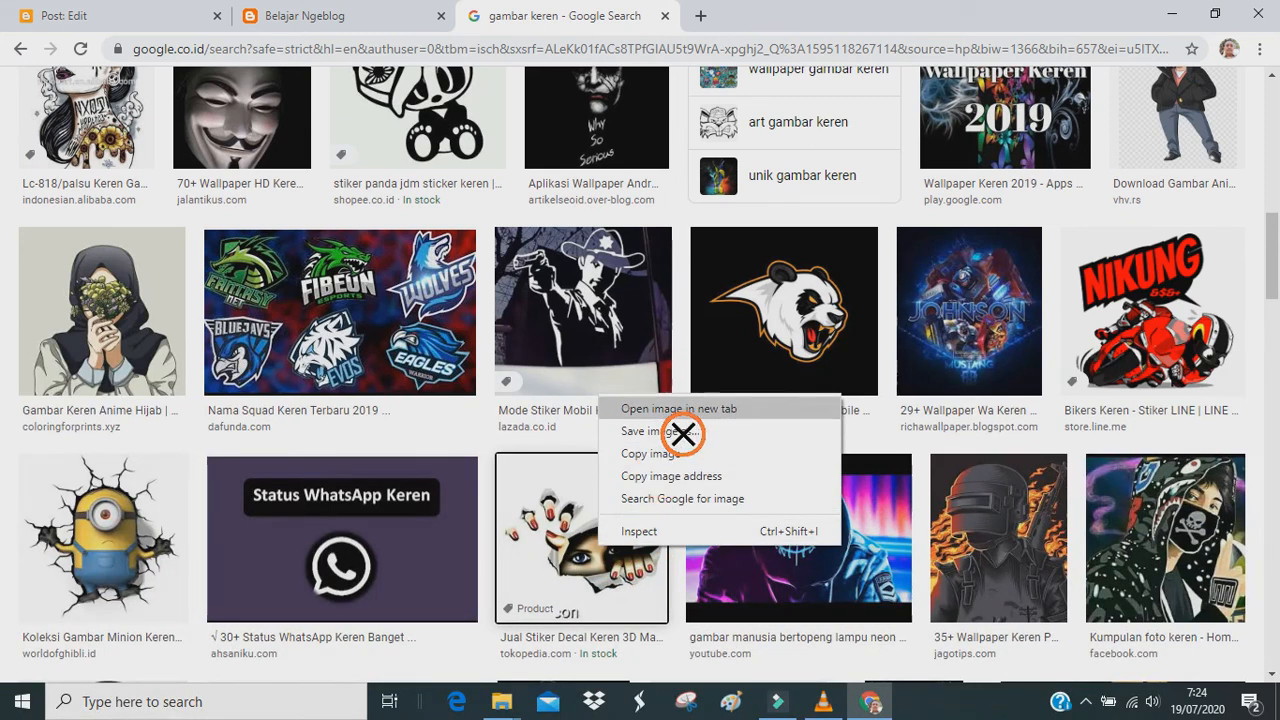
left_click(679, 409)
left_click(740, 16)
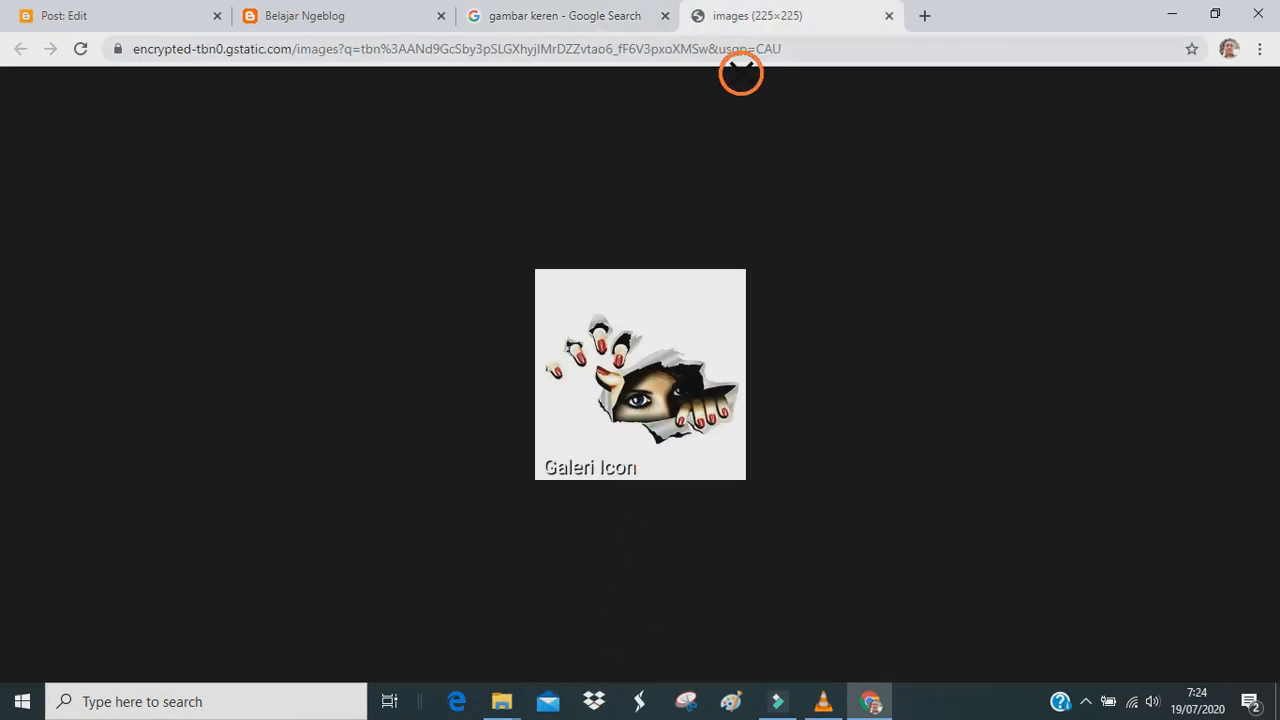
Return to the image results, open the Doraemon result from merdeka.com in a new tab and copy its image address.
left_click(590, 16)
scroll(500, 577, "down", 5)
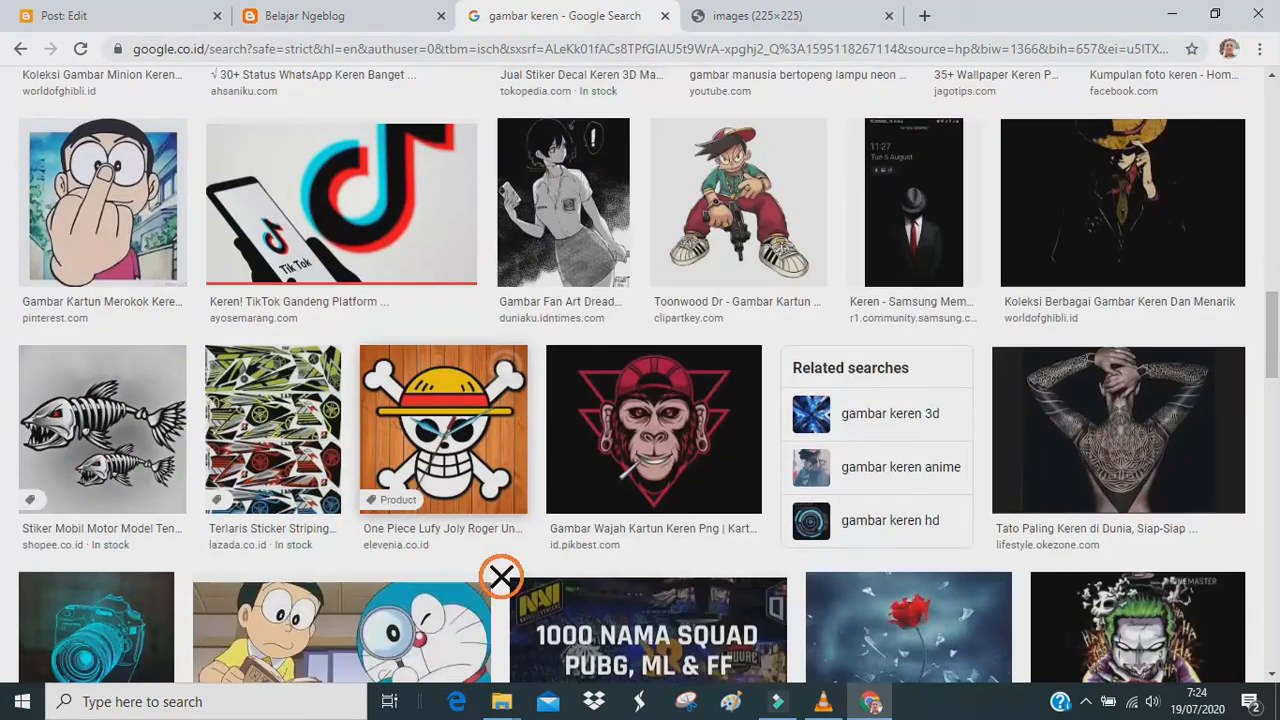
scroll(500, 577, "down", 2)
right_click(348, 478)
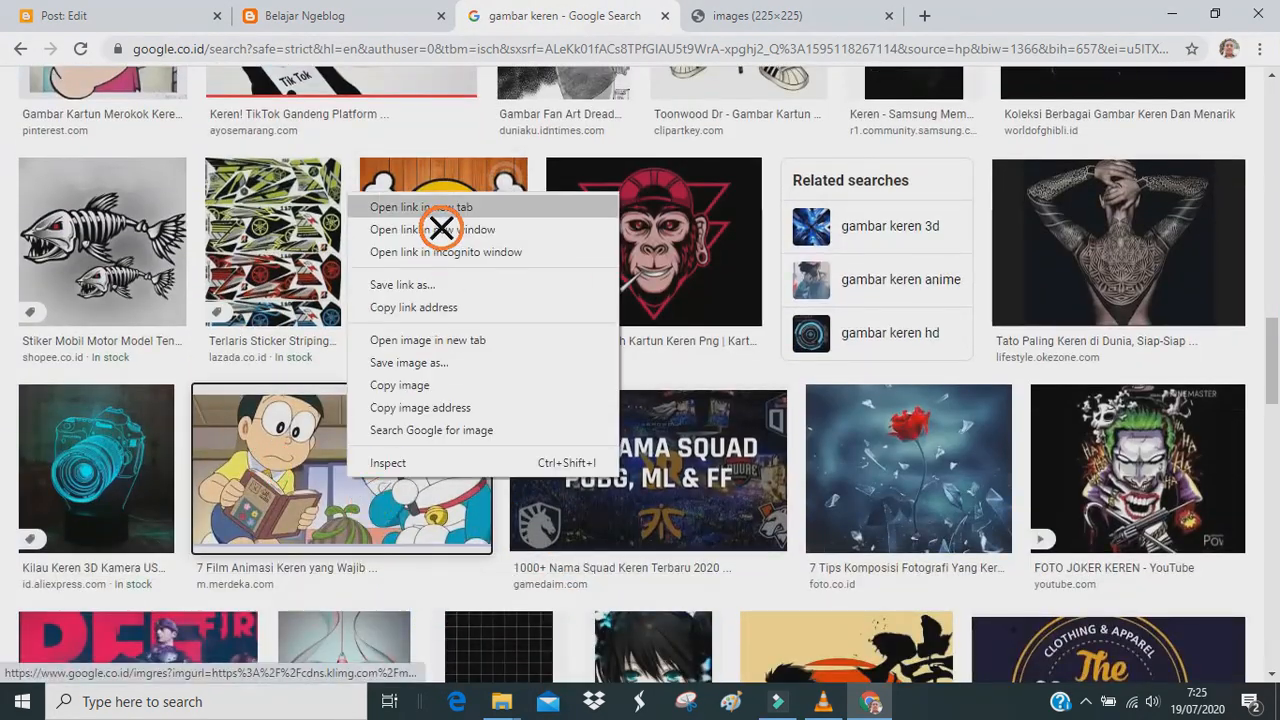
left_click(441, 210)
left_click(940, 18)
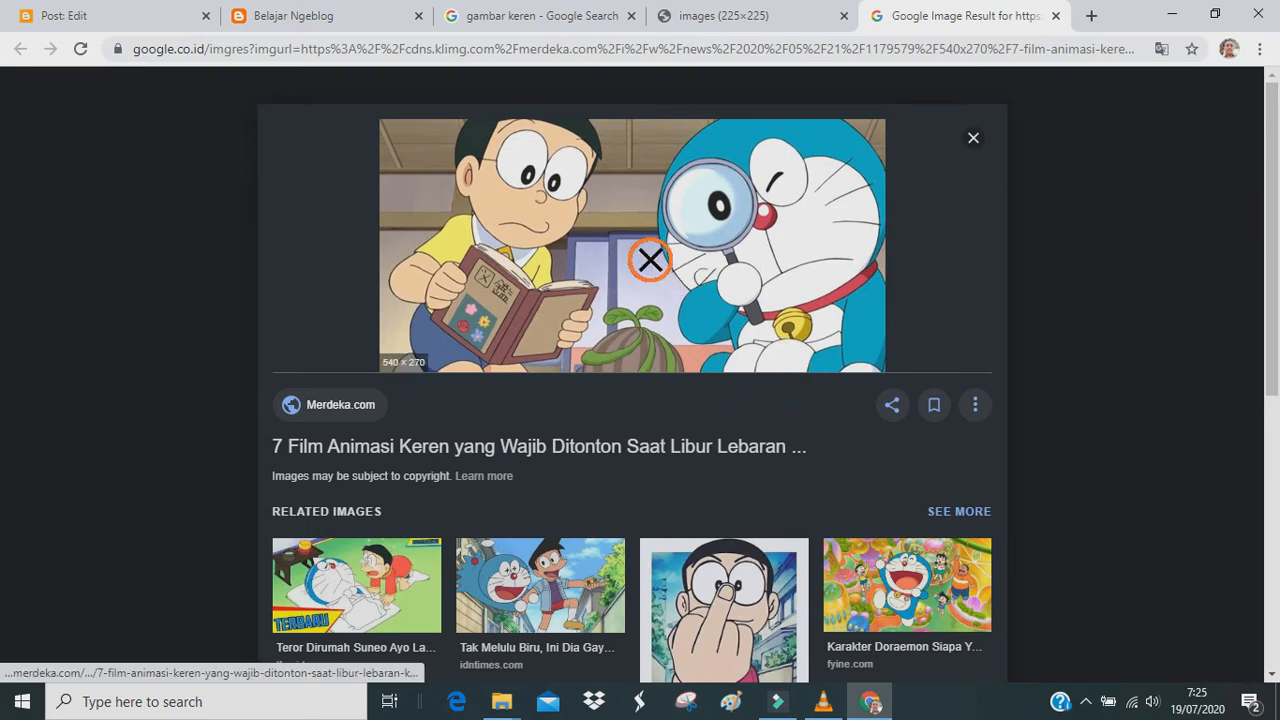
right_click(623, 212)
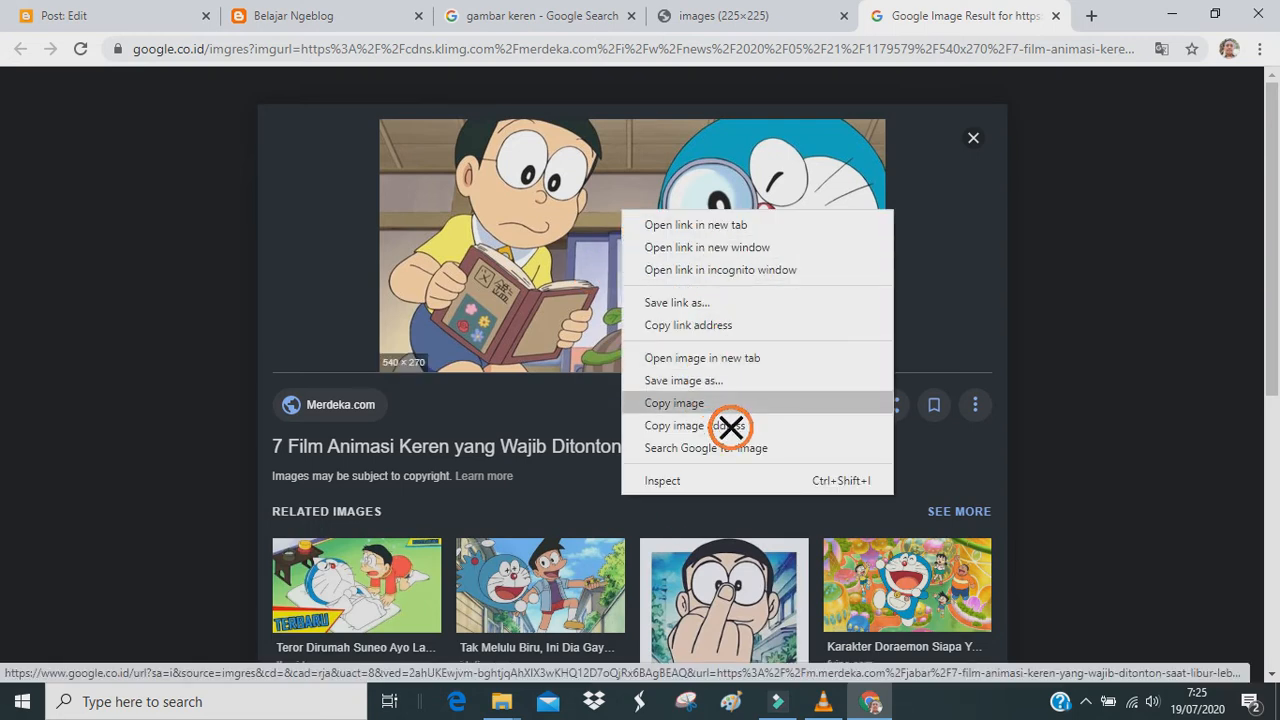
left_click(741, 438)
Insert the Doraemon image into the post using the copied image address and publish Ngeblog ke 3 to the blog.
left_click(245, 20)
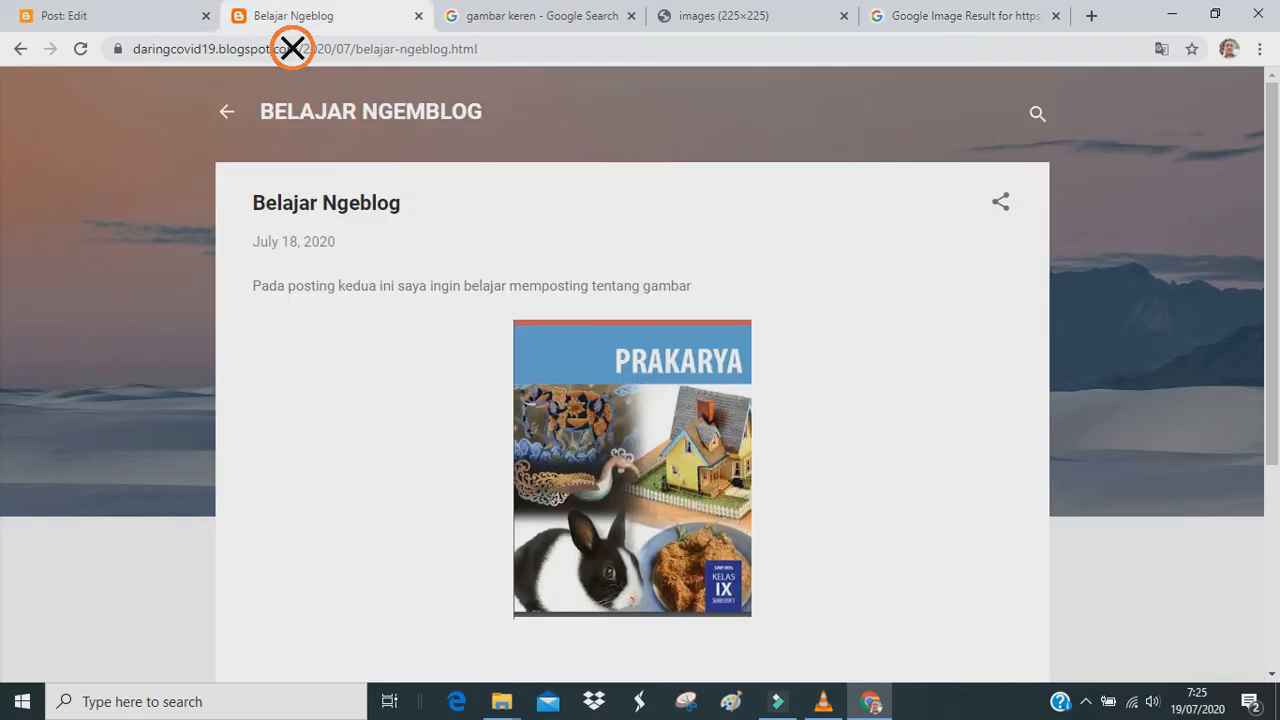
left_click(90, 16)
key("ctrl+v")
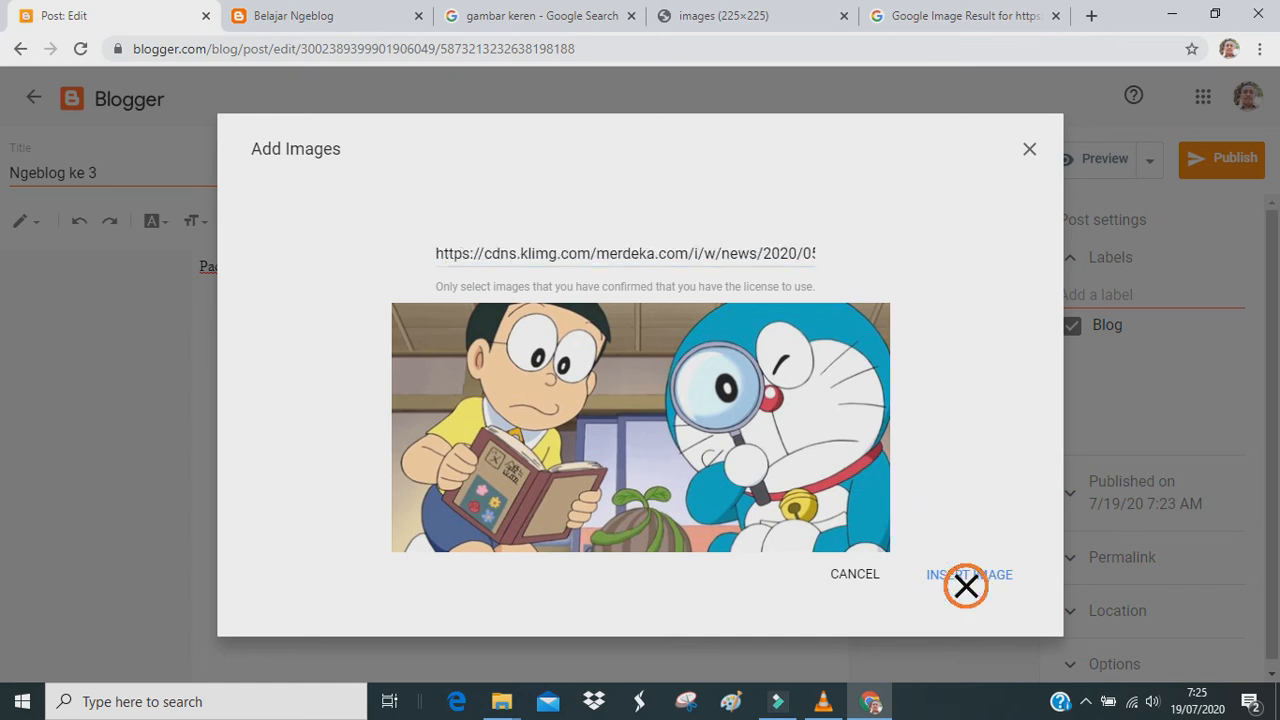
left_click(952, 565)
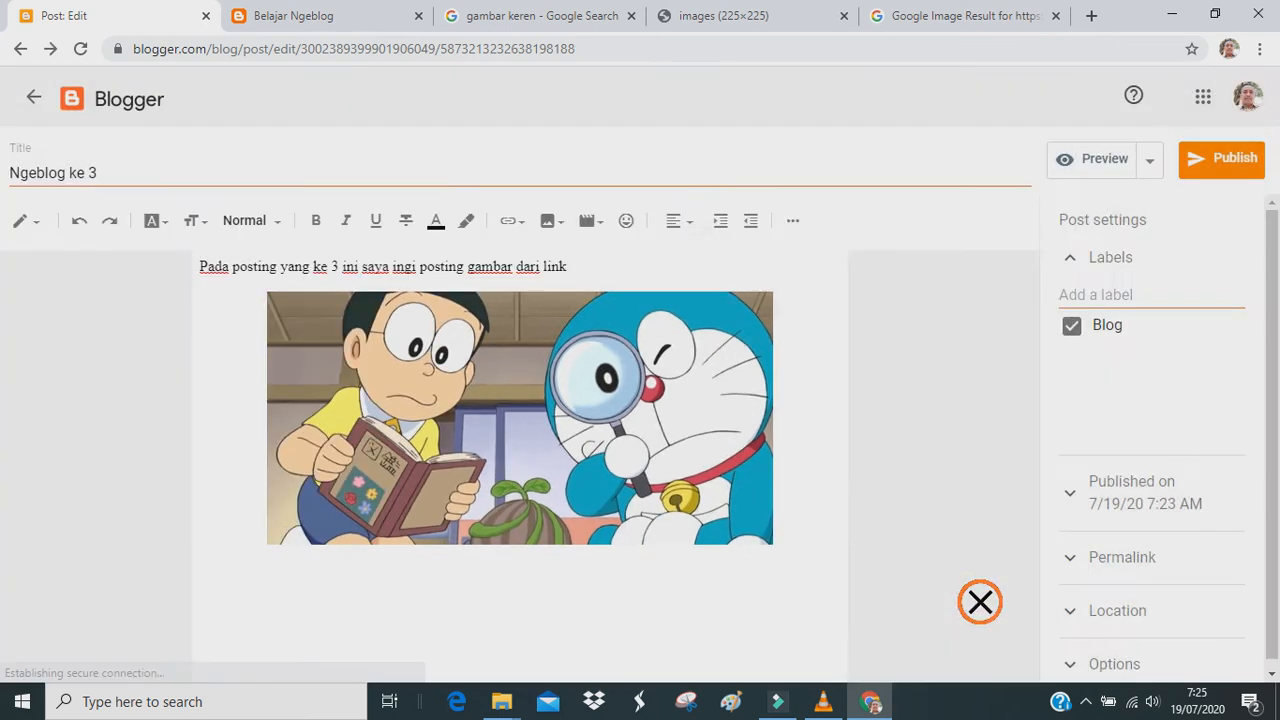
left_click(1222, 176)
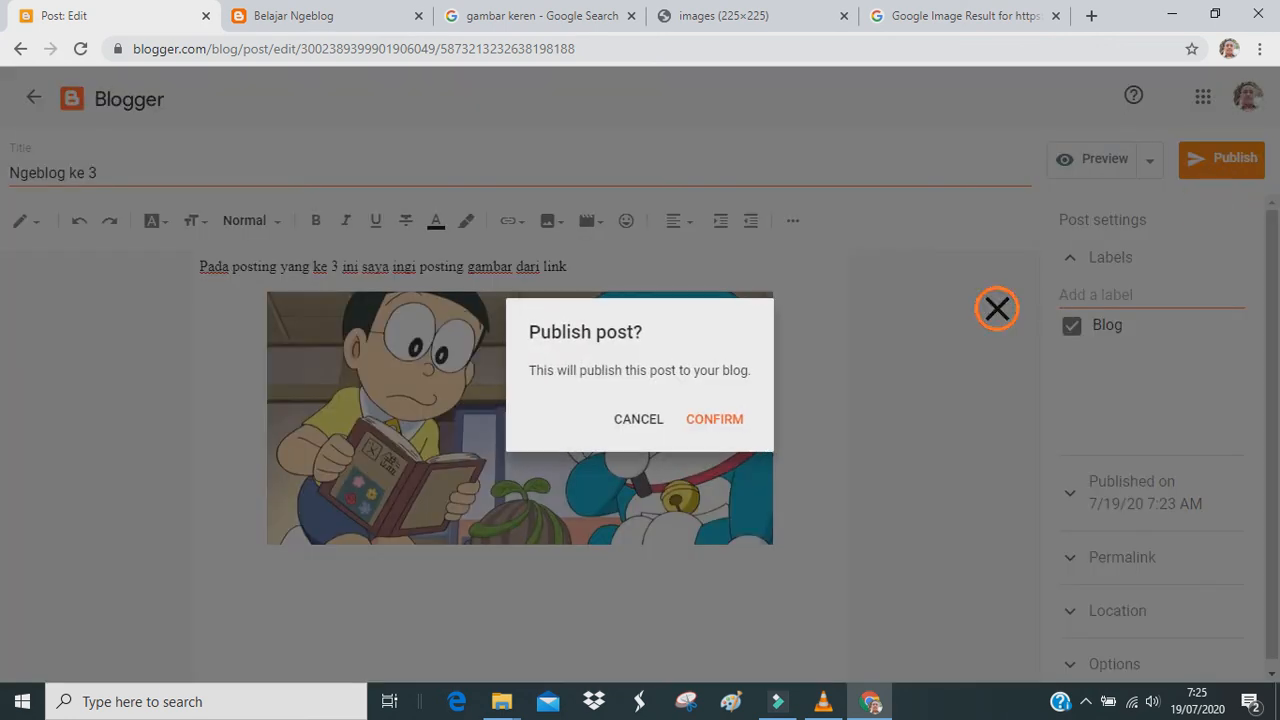
left_click(738, 428)
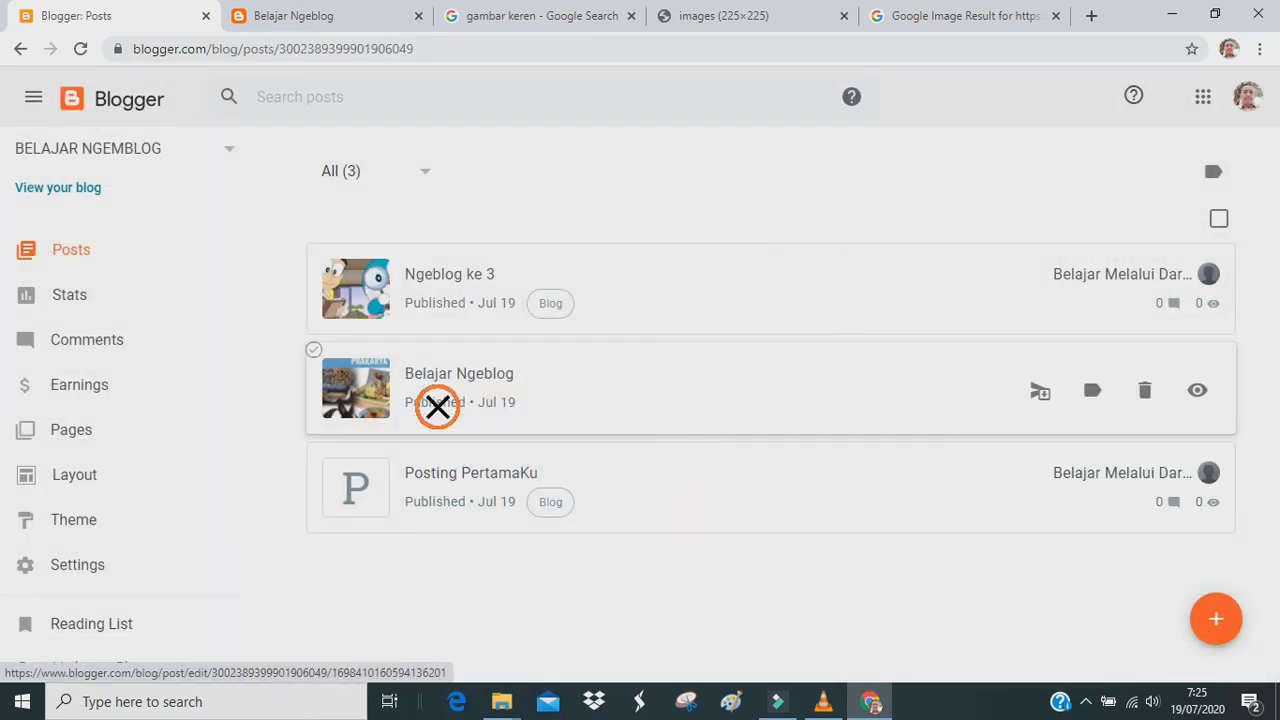
Open the Belajar Ngeblog post for editing and assign it the Blog label.
left_click(437, 406)
left_click(1072, 326)
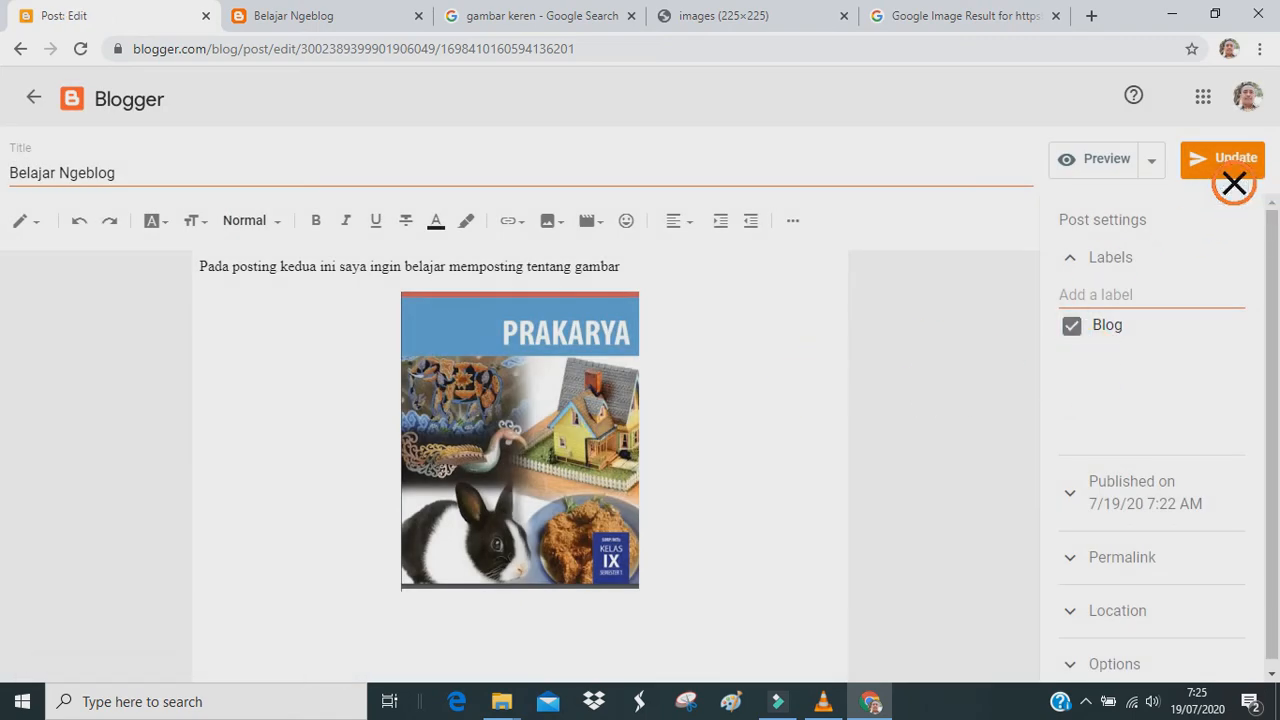
Load the live blog's home page at daringcovid19.blogspot.com and look through all its post entries.
left_click(530, 15)
left_click(292, 15)
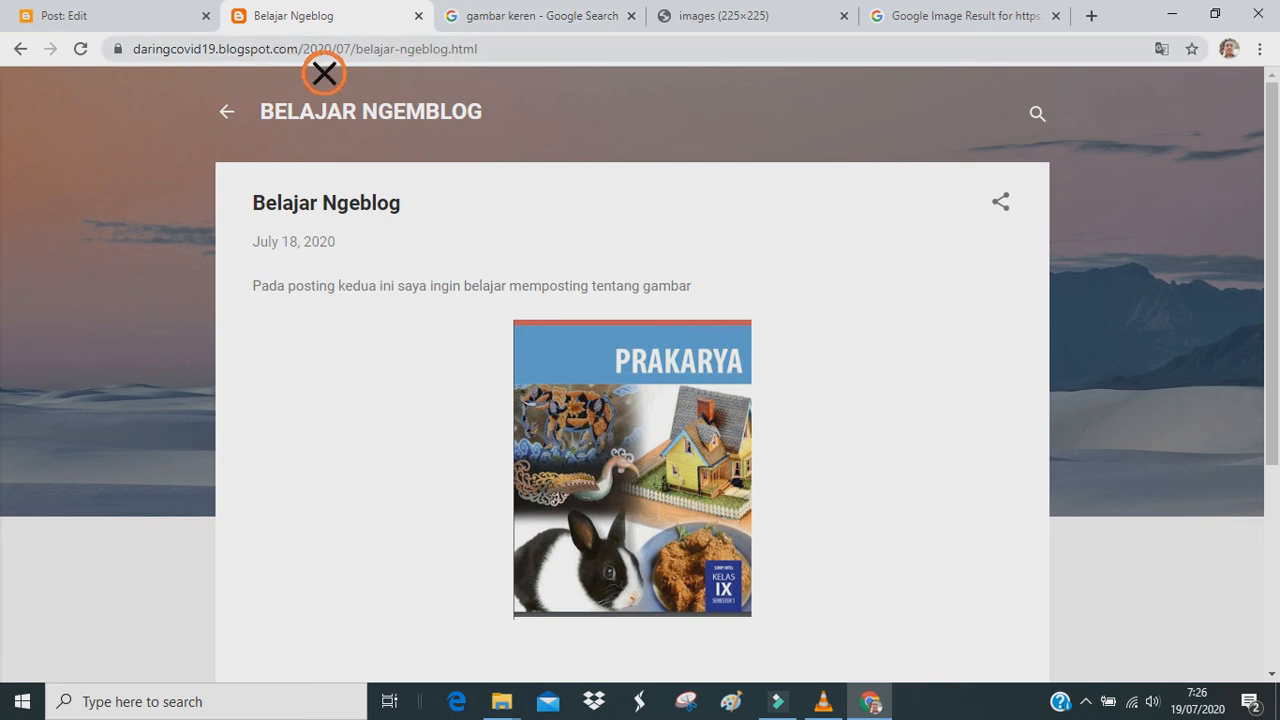
left_click_drag(335, 49, 729, 83)
key("BackSpace")
key("Return")
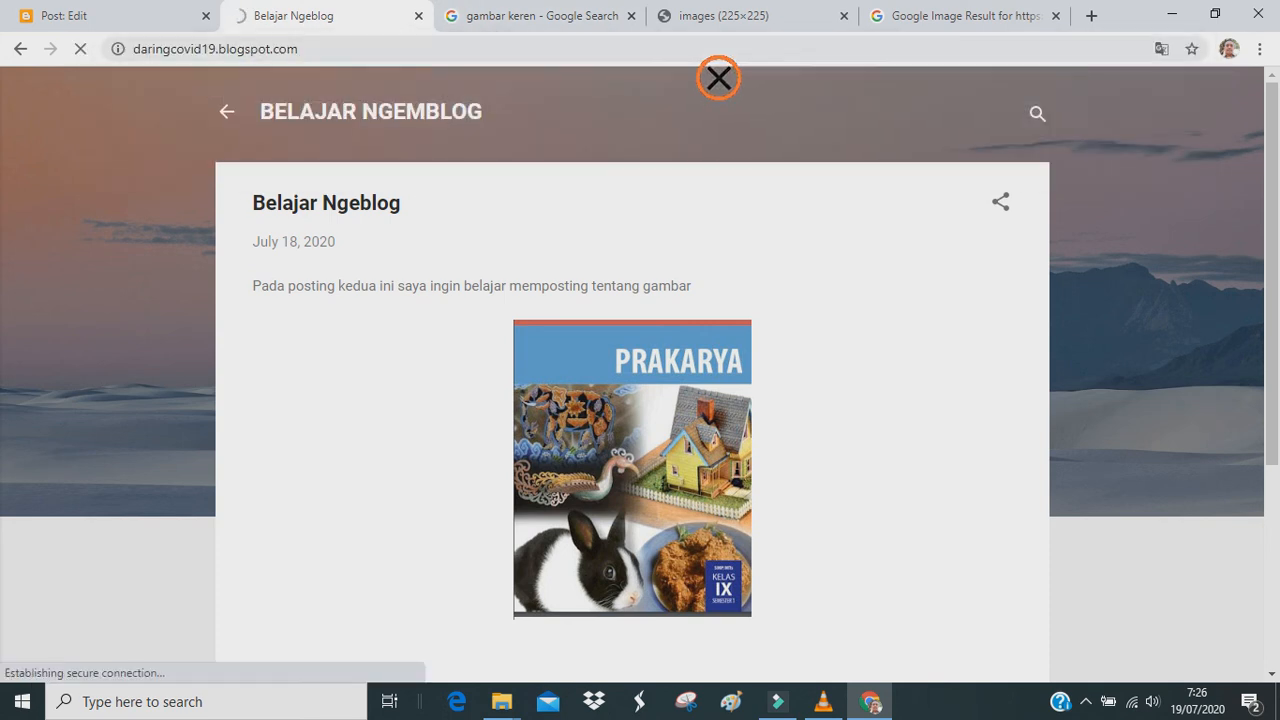
scroll(586, 329, "down", 10)
scroll(588, 330, "down", 2)
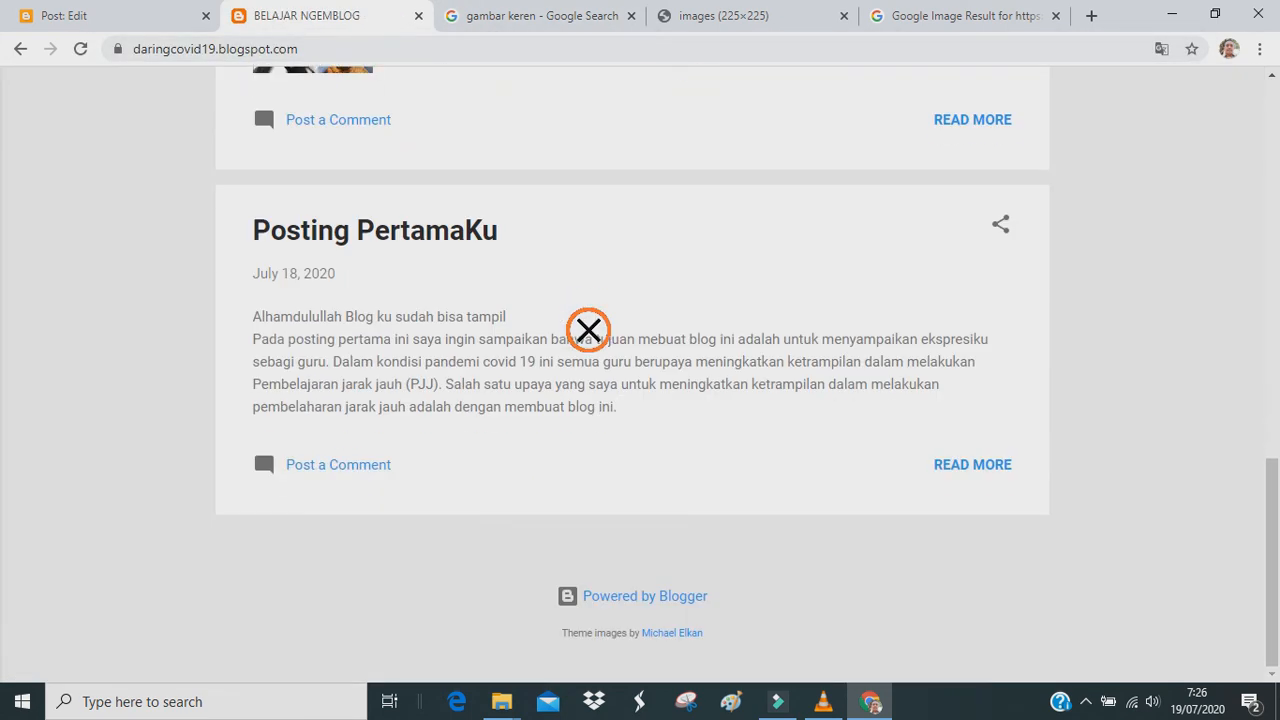
scroll(866, 298, "up", 12)
scroll(863, 325, "down", 10)
scroll(863, 325, "down", 2)
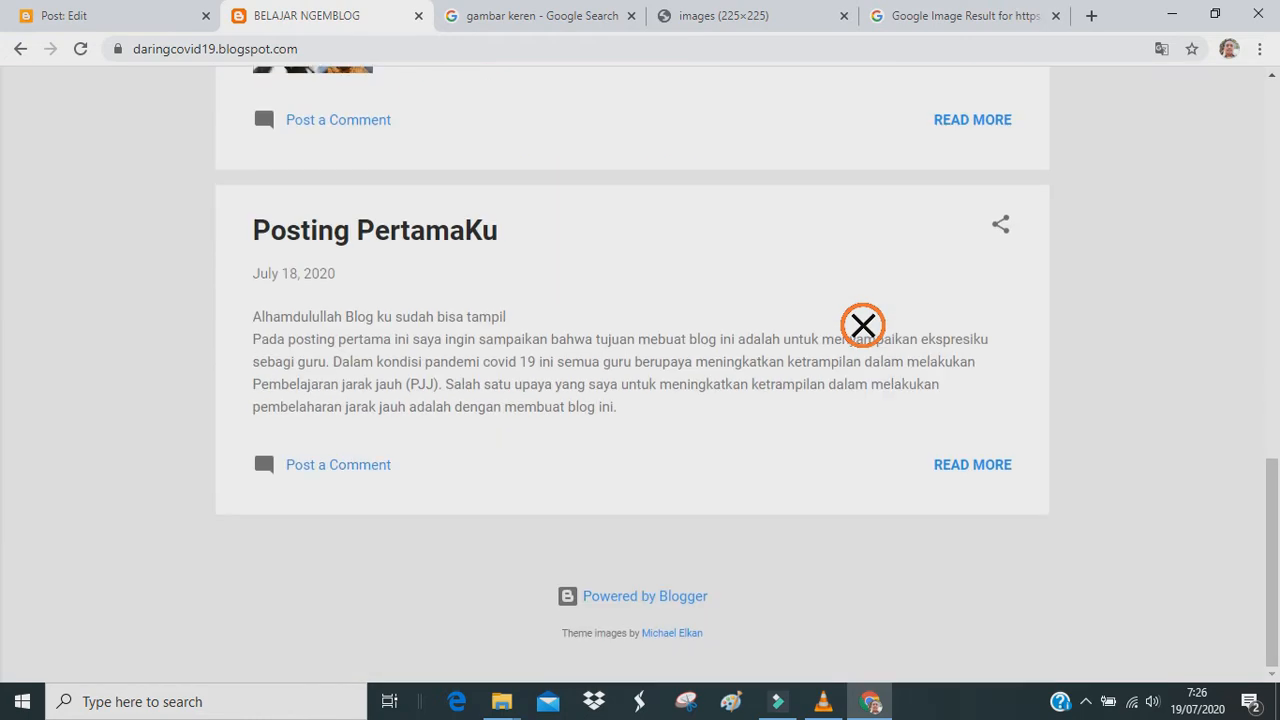
scroll(863, 325, "up", 10)
left_click(30, 18)
left_click(294, 20)
left_click(480, 18)
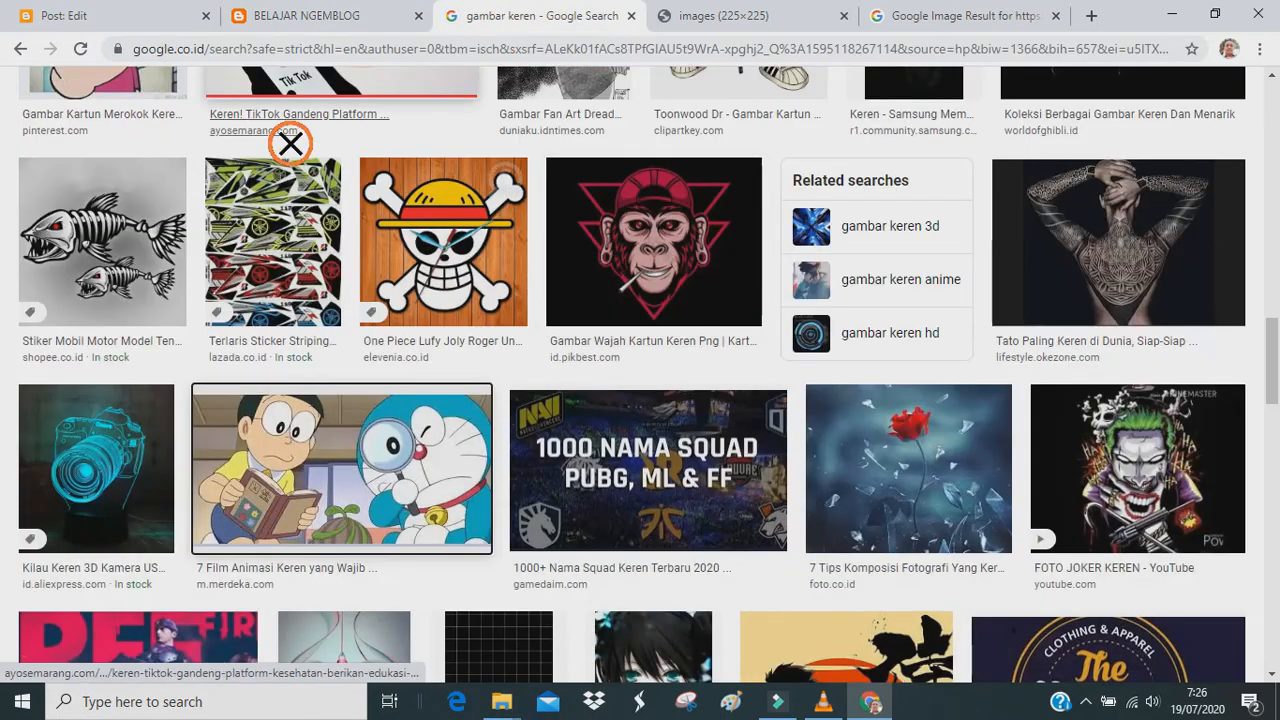
scroll(289, 143, "up", 3)
Return to the Belajar Ngeblog post editor and update the published post with its Blog label.
key("ctrl+1")
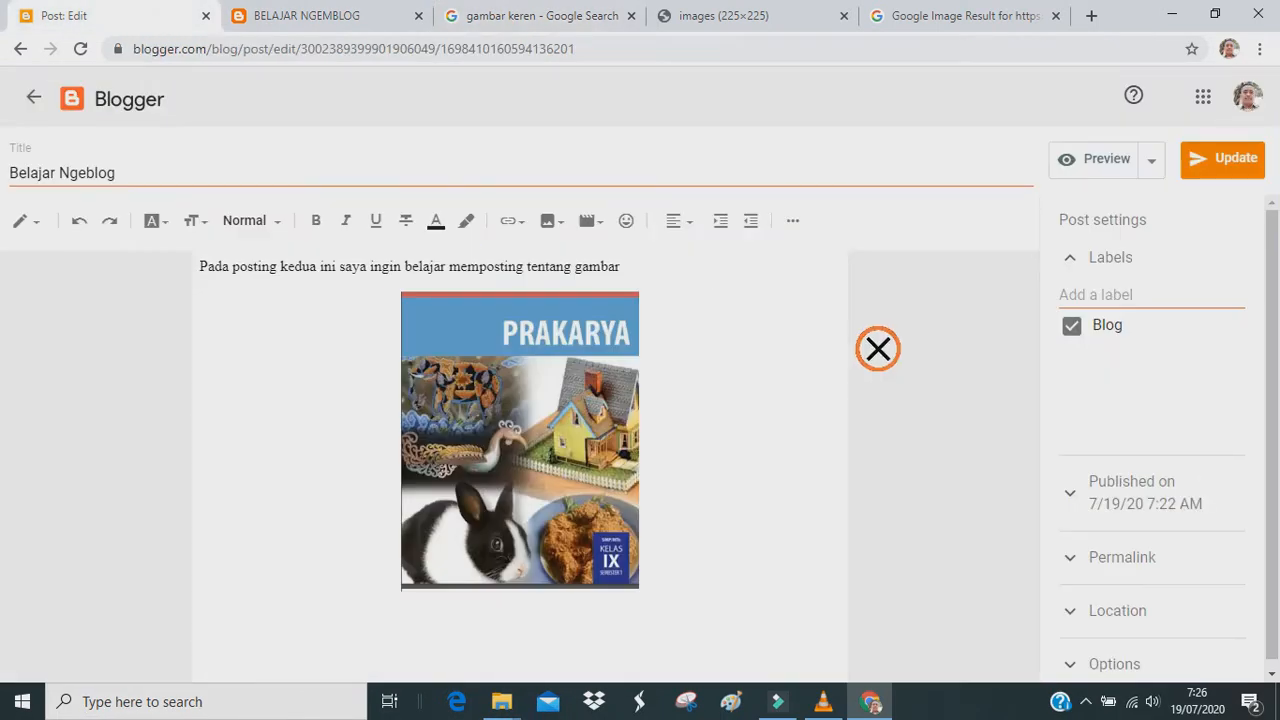
left_click(1150, 305)
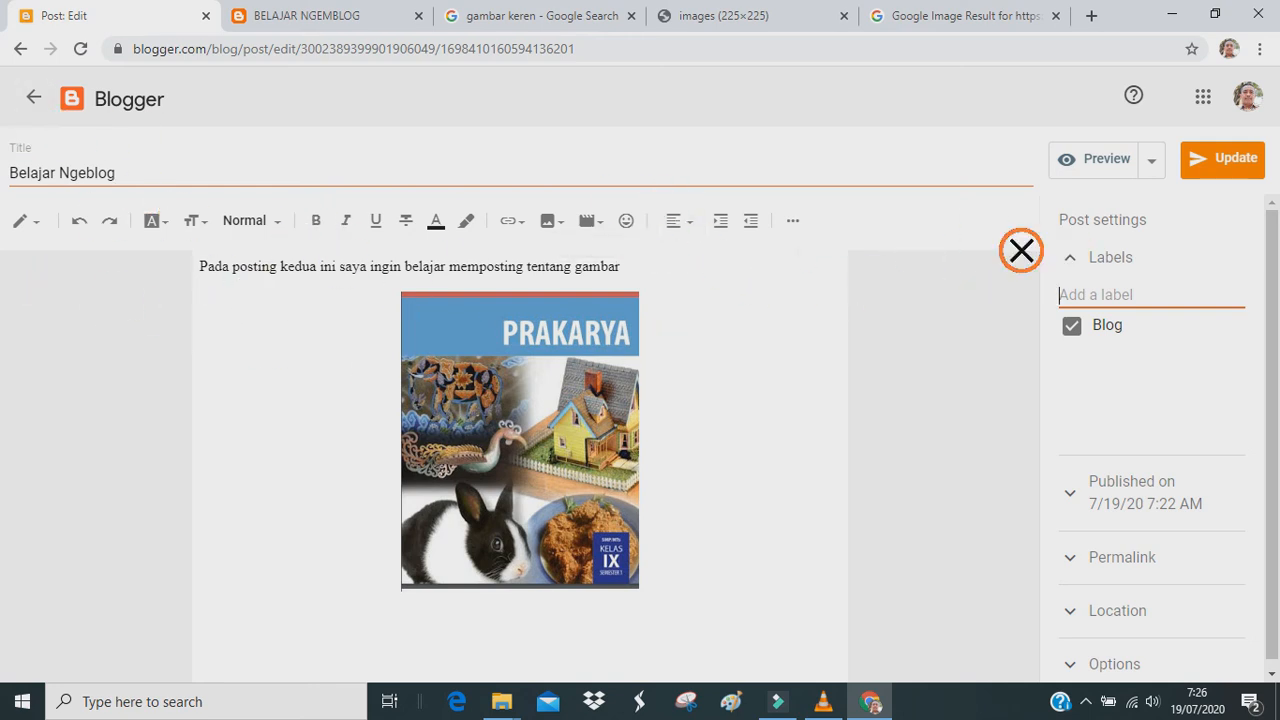
left_click(1231, 177)
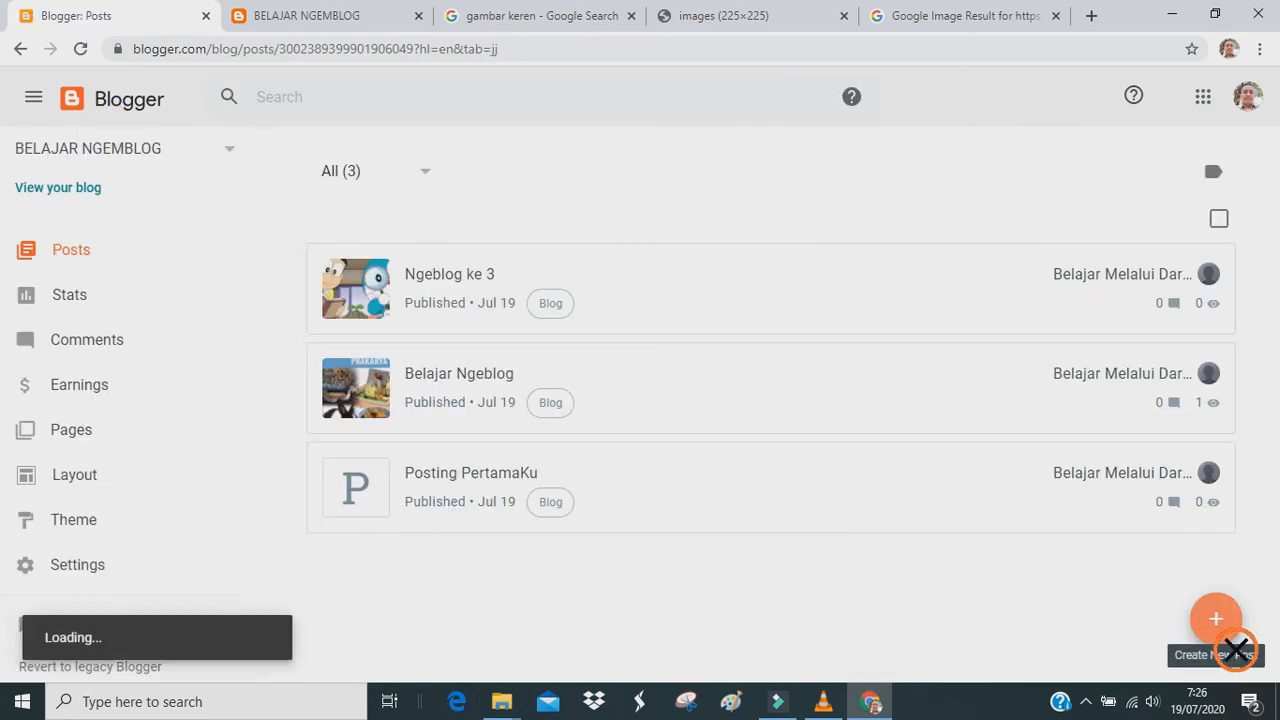
Create a post titled Materi Gaya with the new label IPA semester 1 and the text "Tujuan belajar tentang gaya adalah. 1. Kalian memahami tentang gaya".
left_click(434, 436)
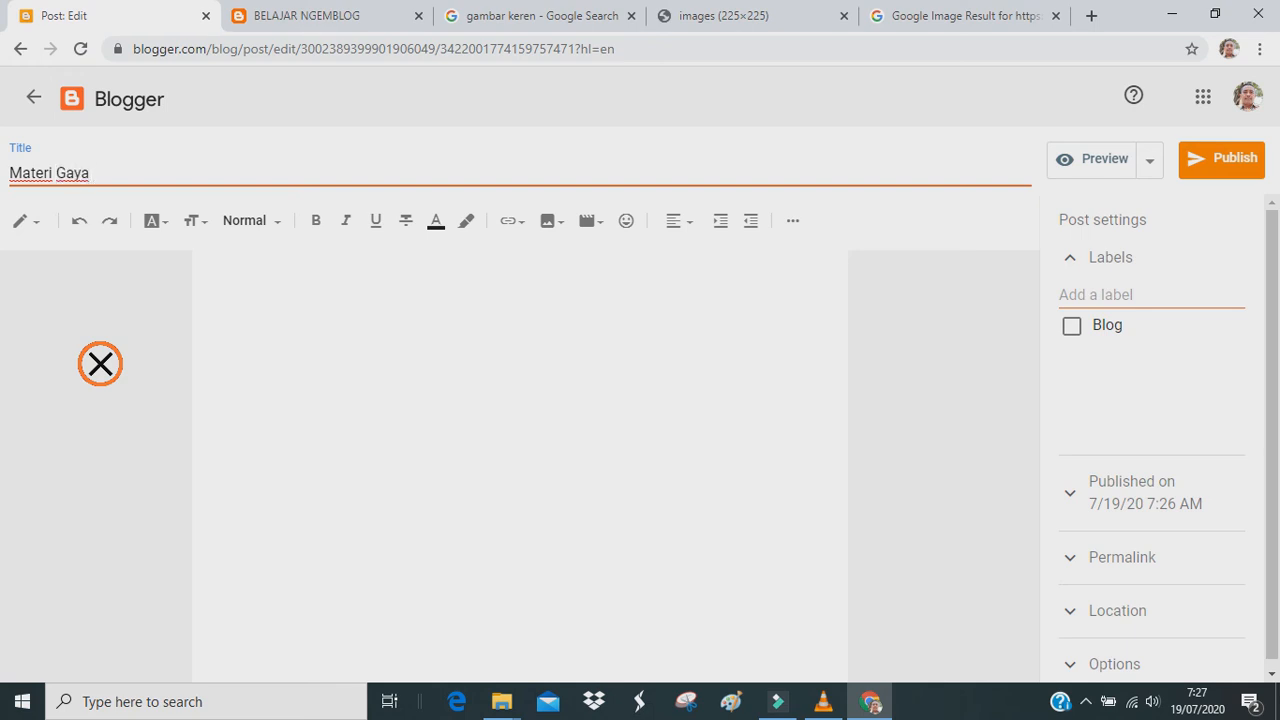
left_click(1108, 302)
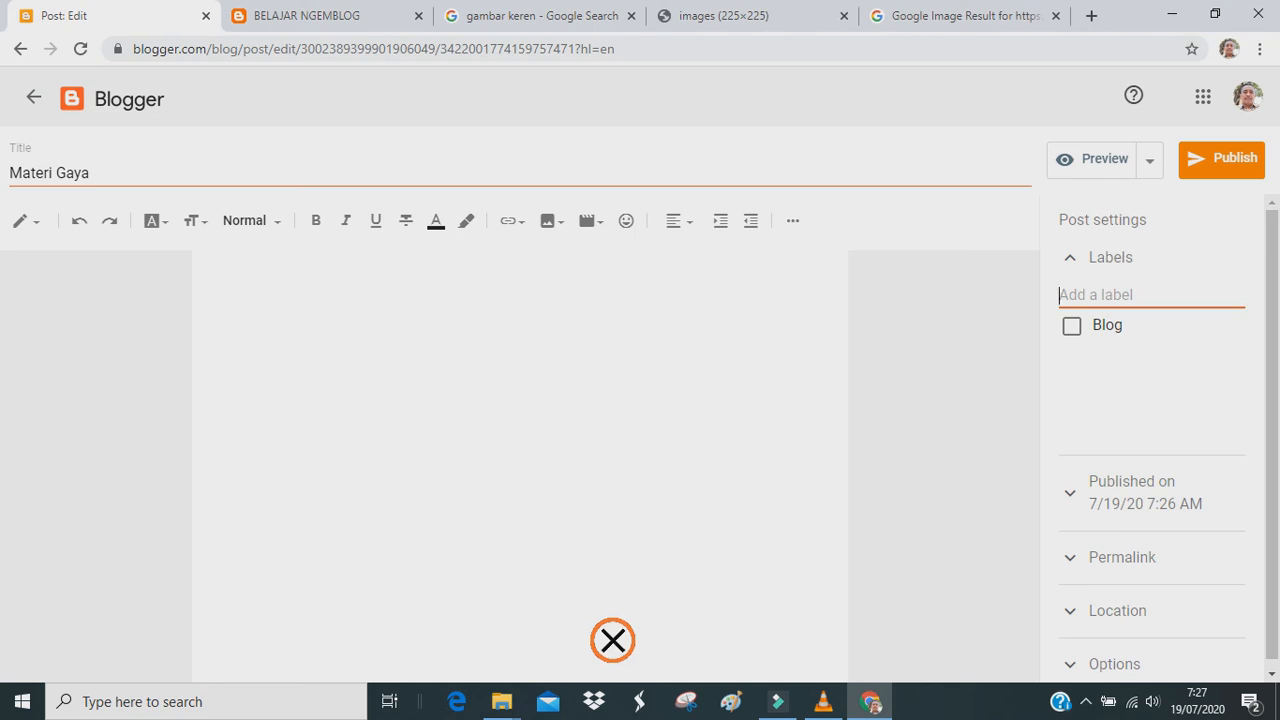
type("IPA semester 1")
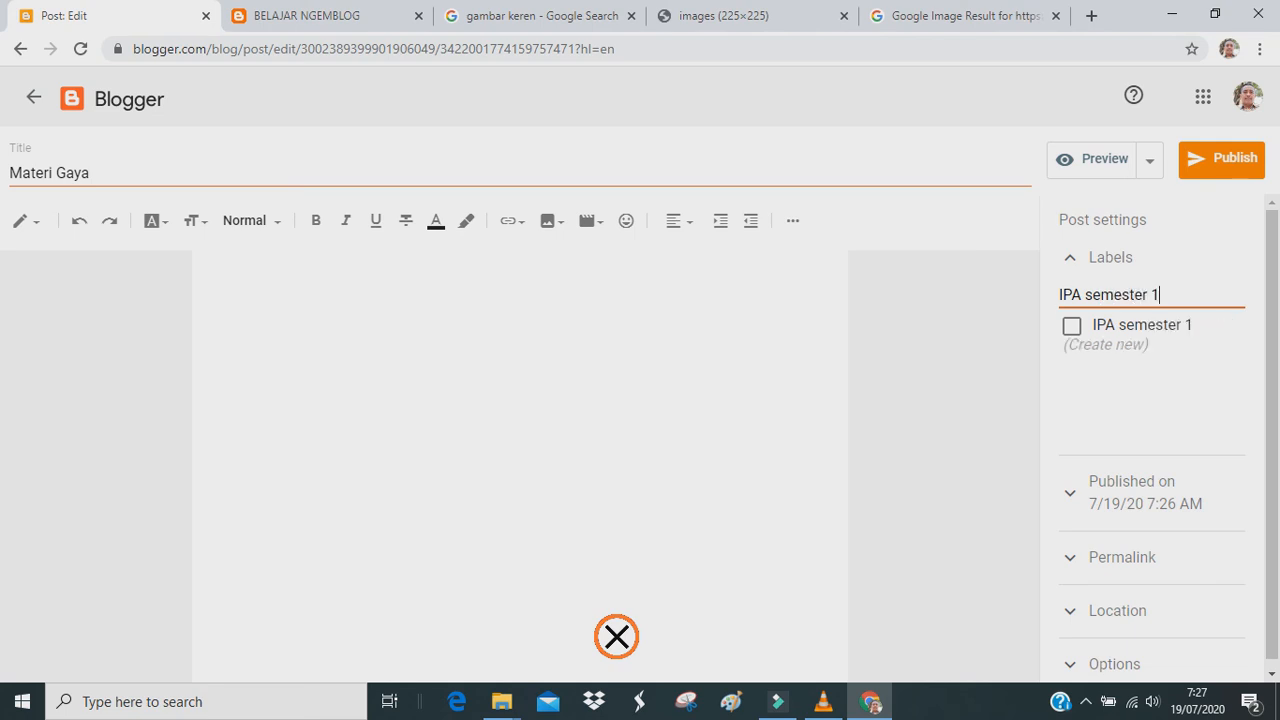
left_click(1100, 345)
left_click(281, 392)
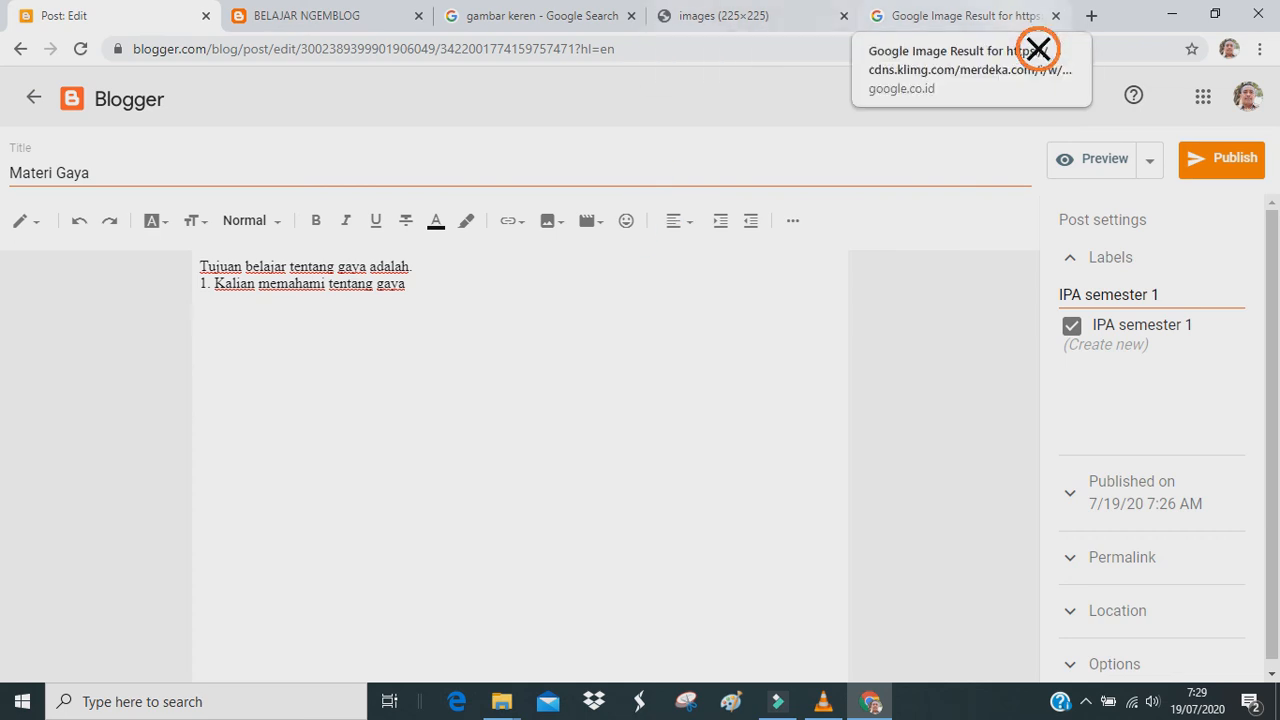
Search Google Images for "gambar gaya ipa" in the existing image result tab.
left_click(937, 28)
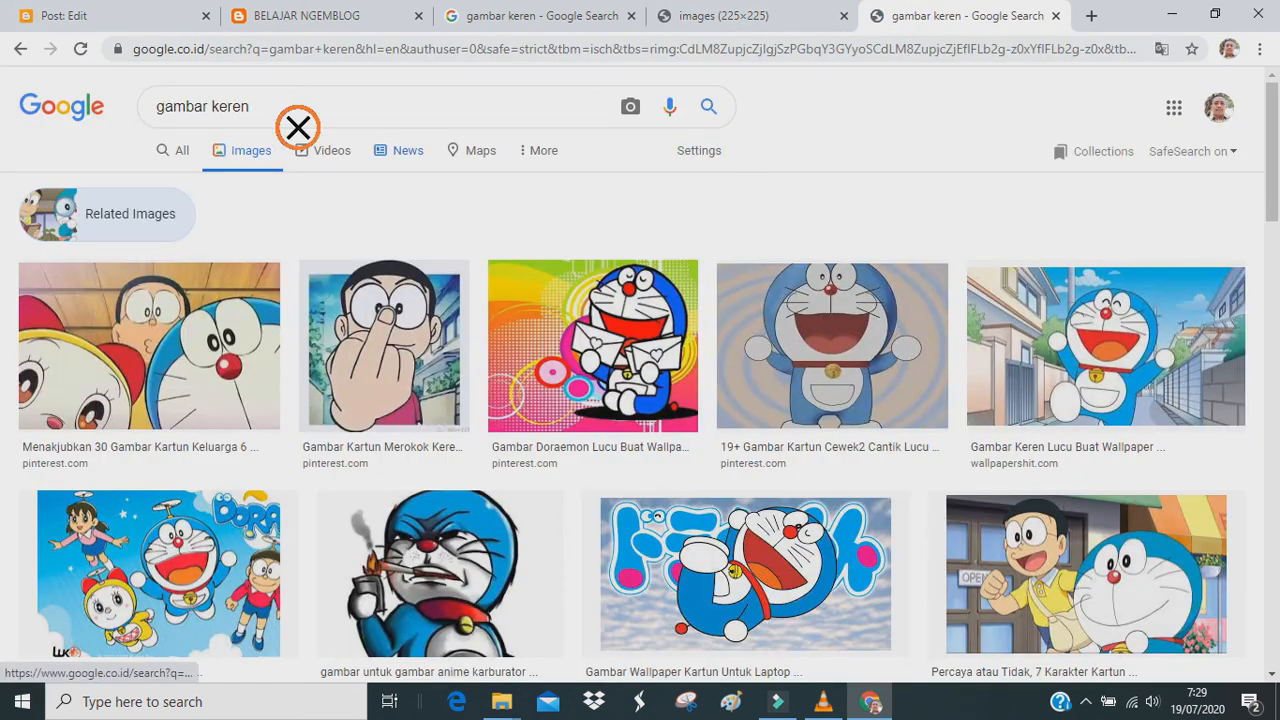
left_click_drag(294, 118, 177, 131)
type("gaya ")
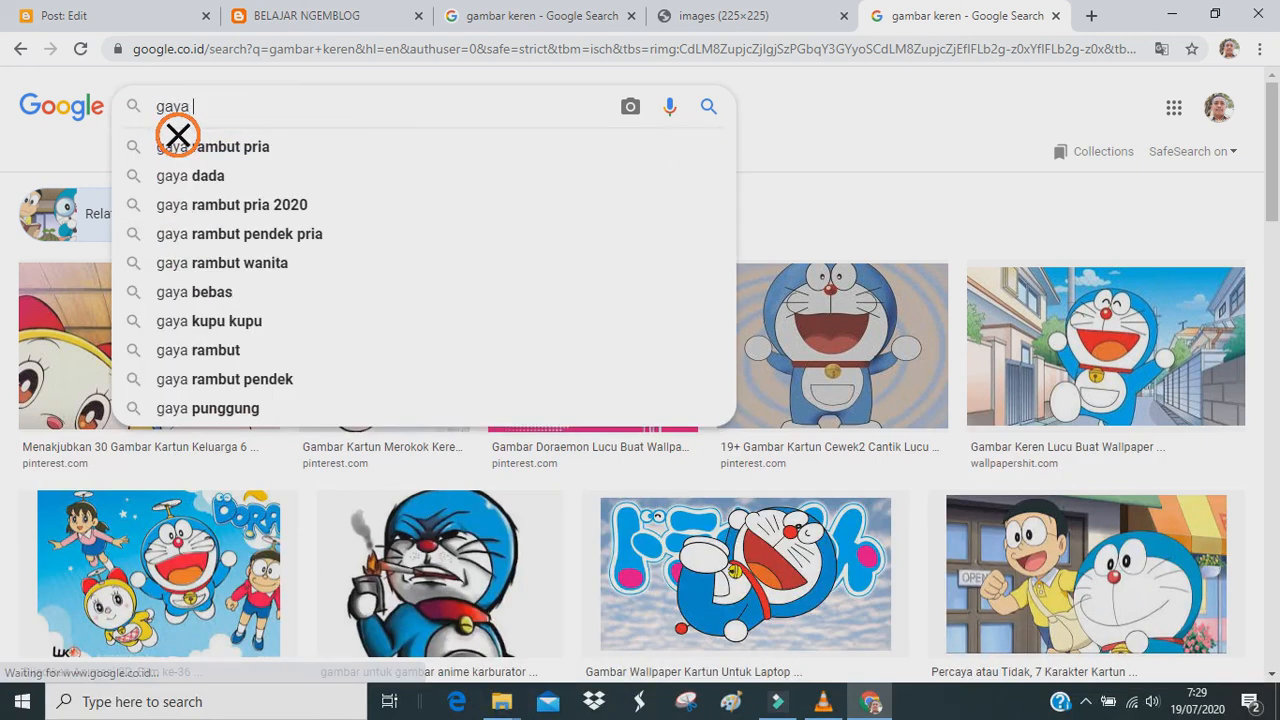
type("ipa")
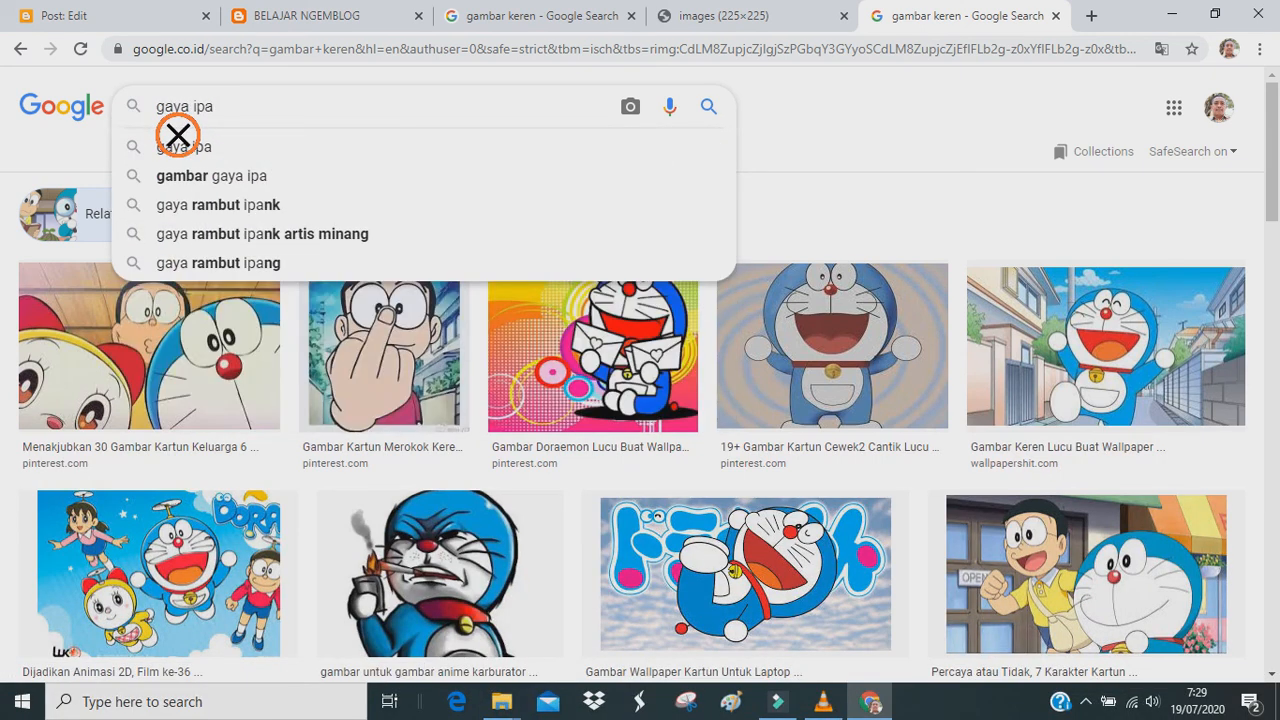
left_click(205, 178)
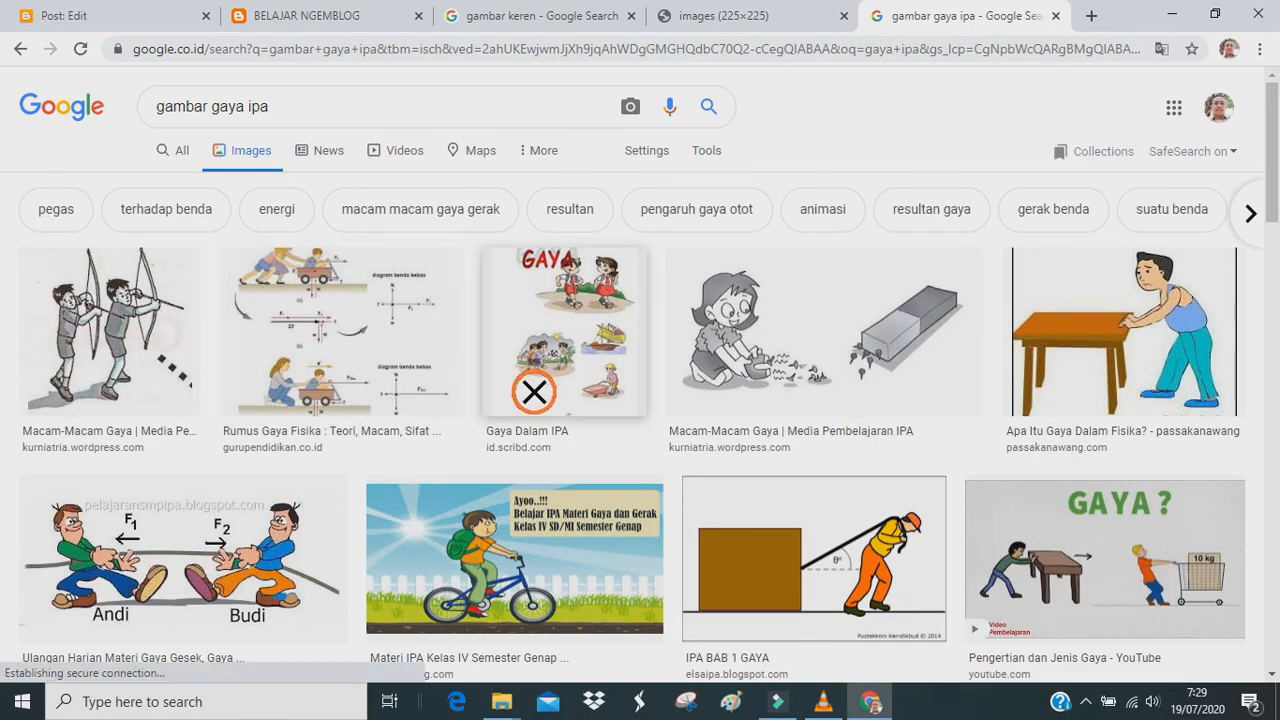
Open the "GAYA ?" picture from the Pengertian dan Jenis Gaya result in a new tab and copy its image address.
right_click(220, 555)
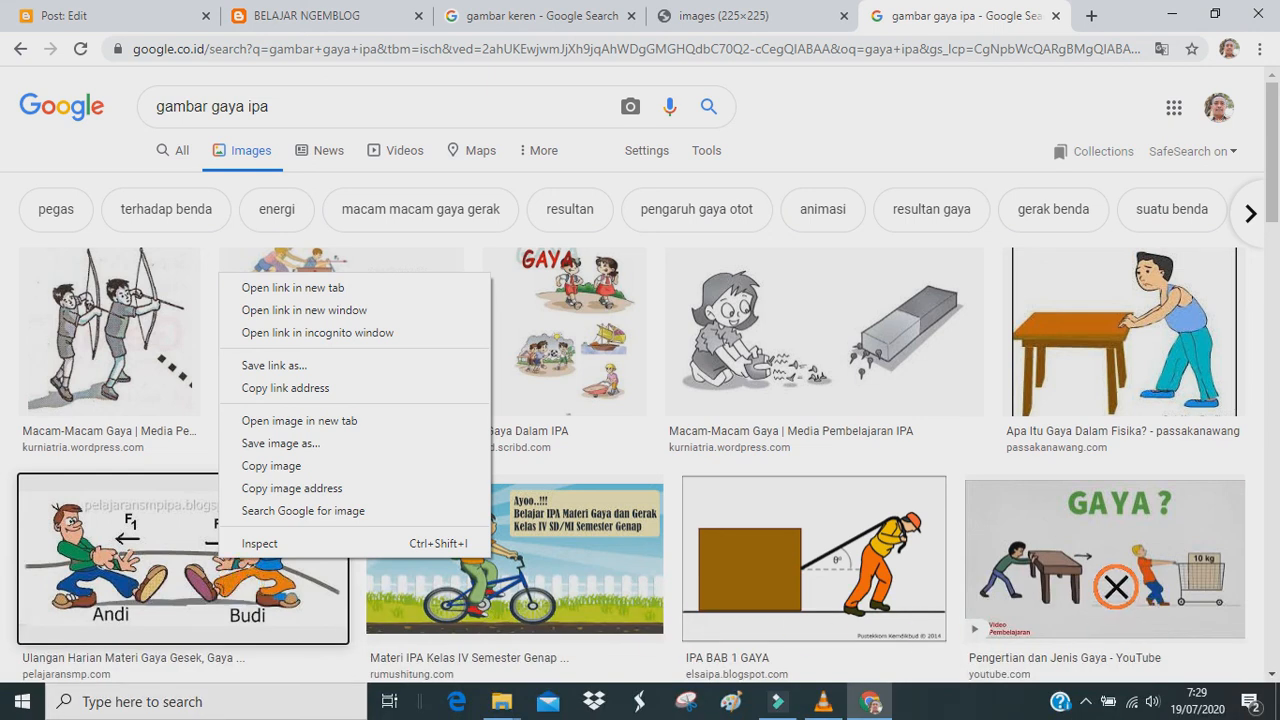
right_click(1100, 577)
left_click(1105, 292)
left_click(985, 18)
right_click(622, 334)
left_click(706, 548)
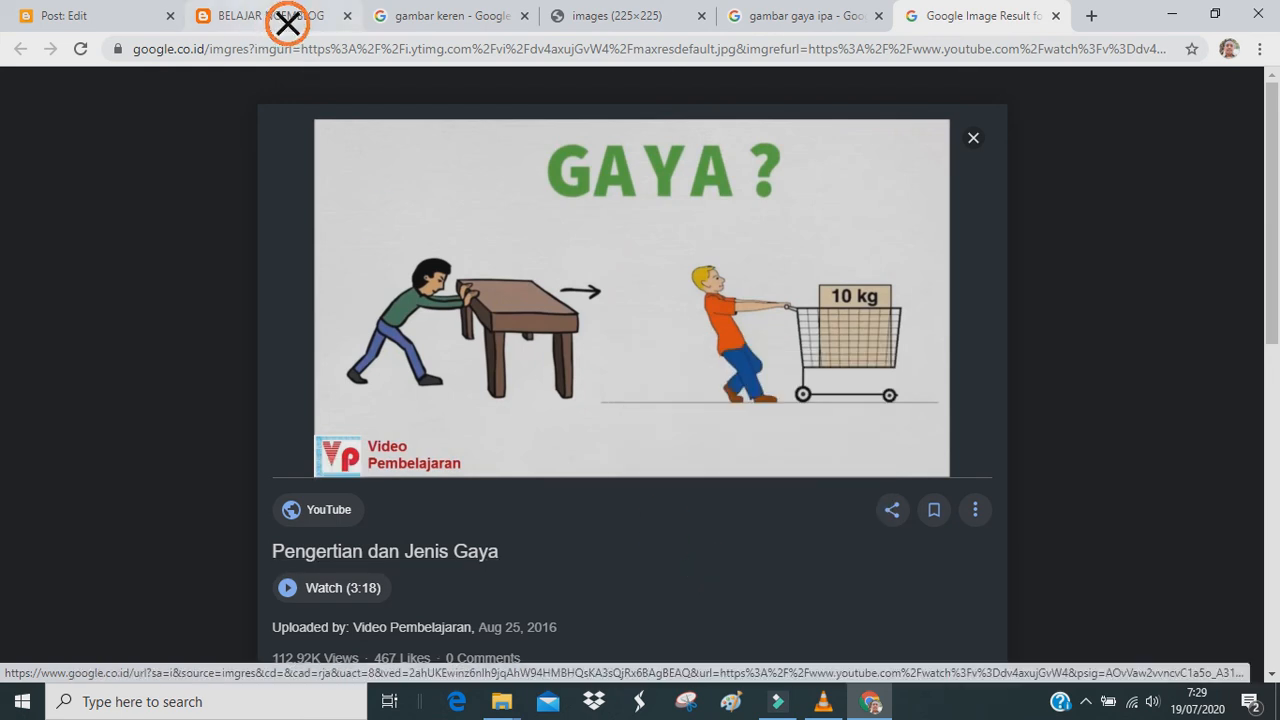
Insert the GAYA picture by URL into the Materi Gaya post using the copied address and publish the post.
left_click(286, 24)
left_click(86, 18)
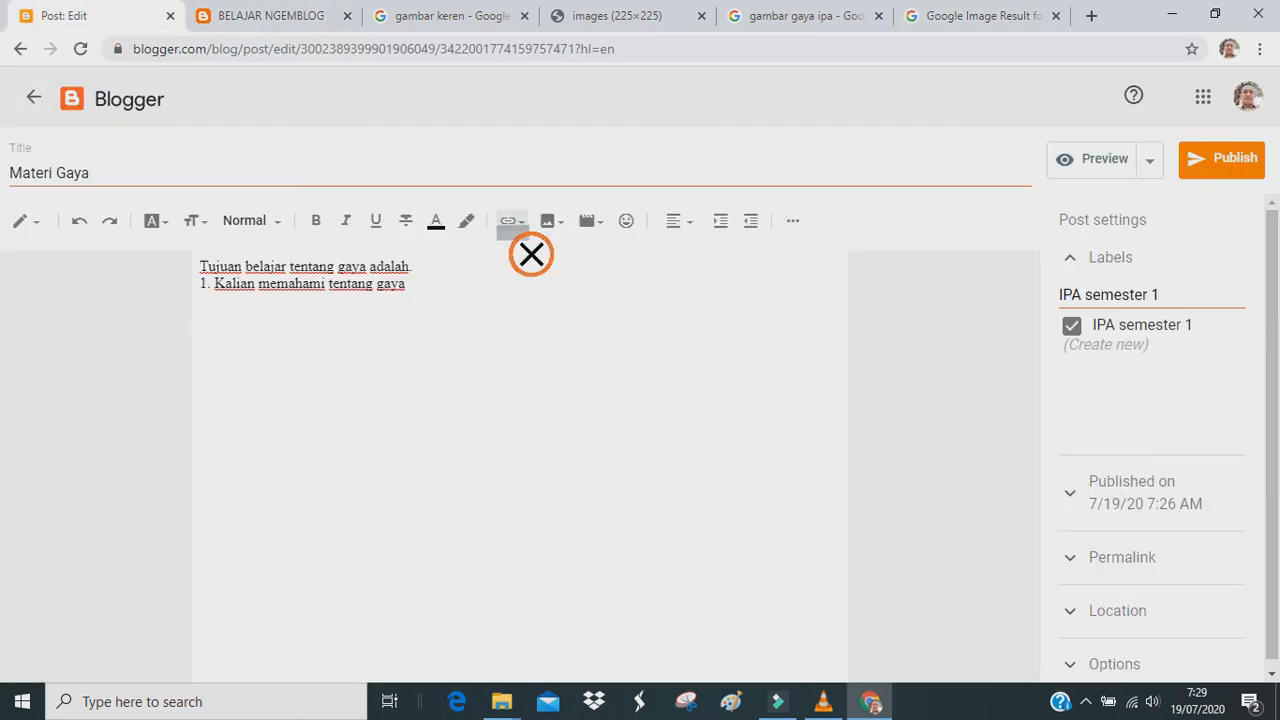
left_click(512, 221)
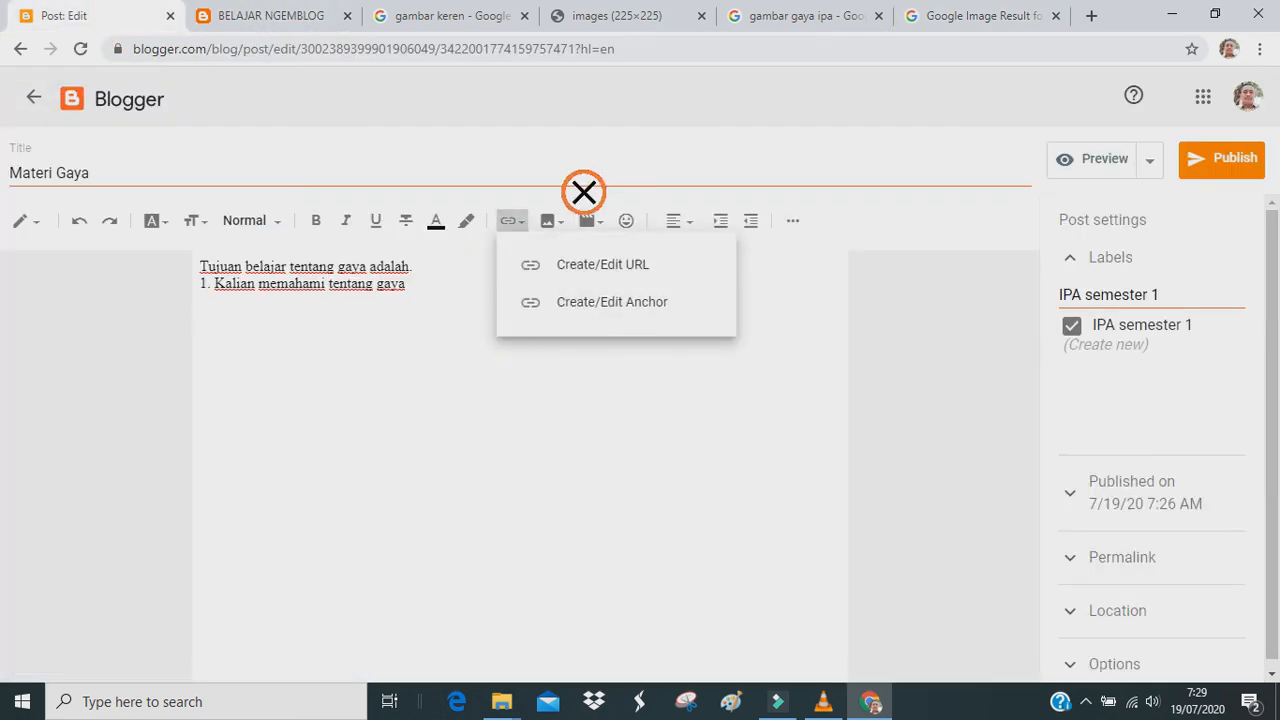
left_click(559, 222)
left_click(560, 224)
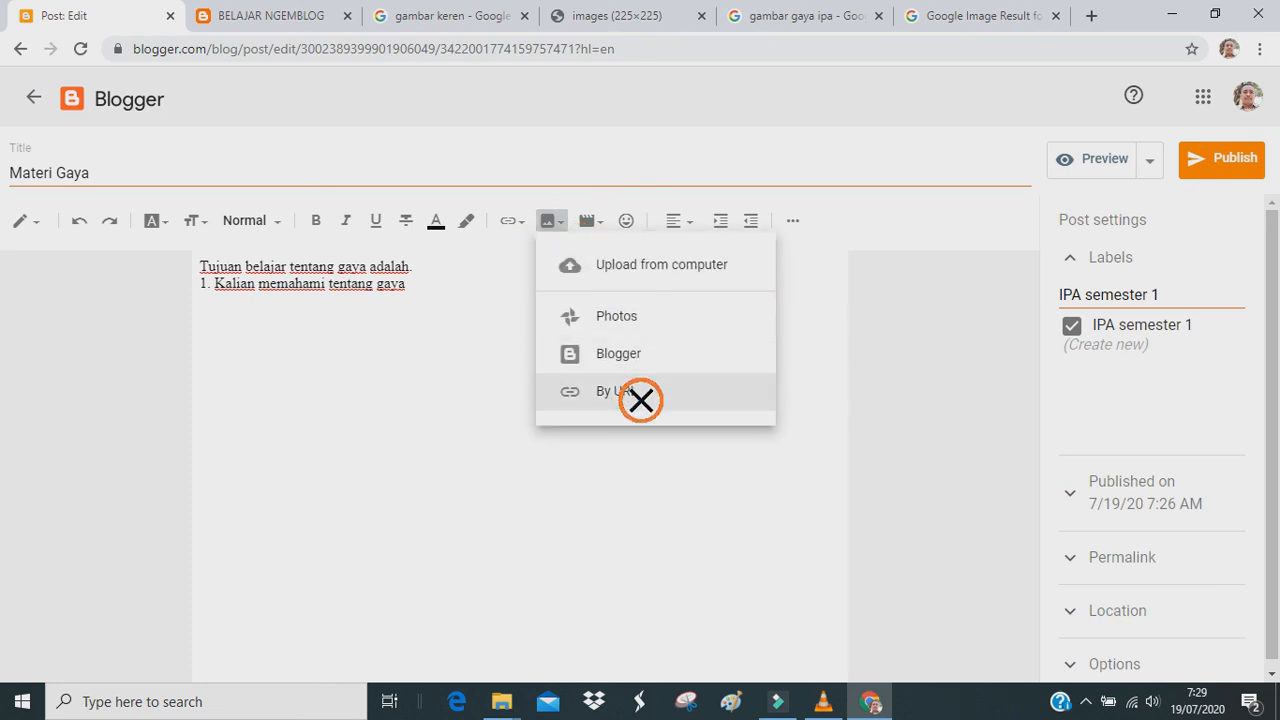
left_click(620, 380)
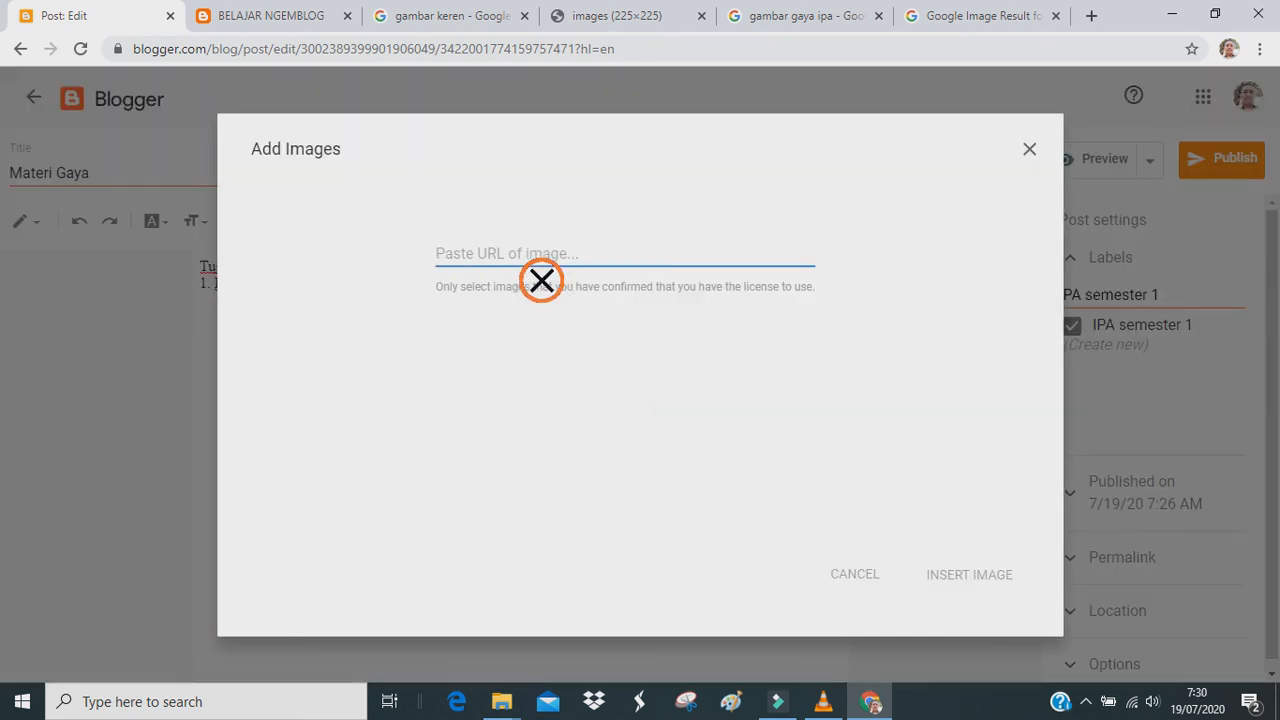
left_click(972, 584)
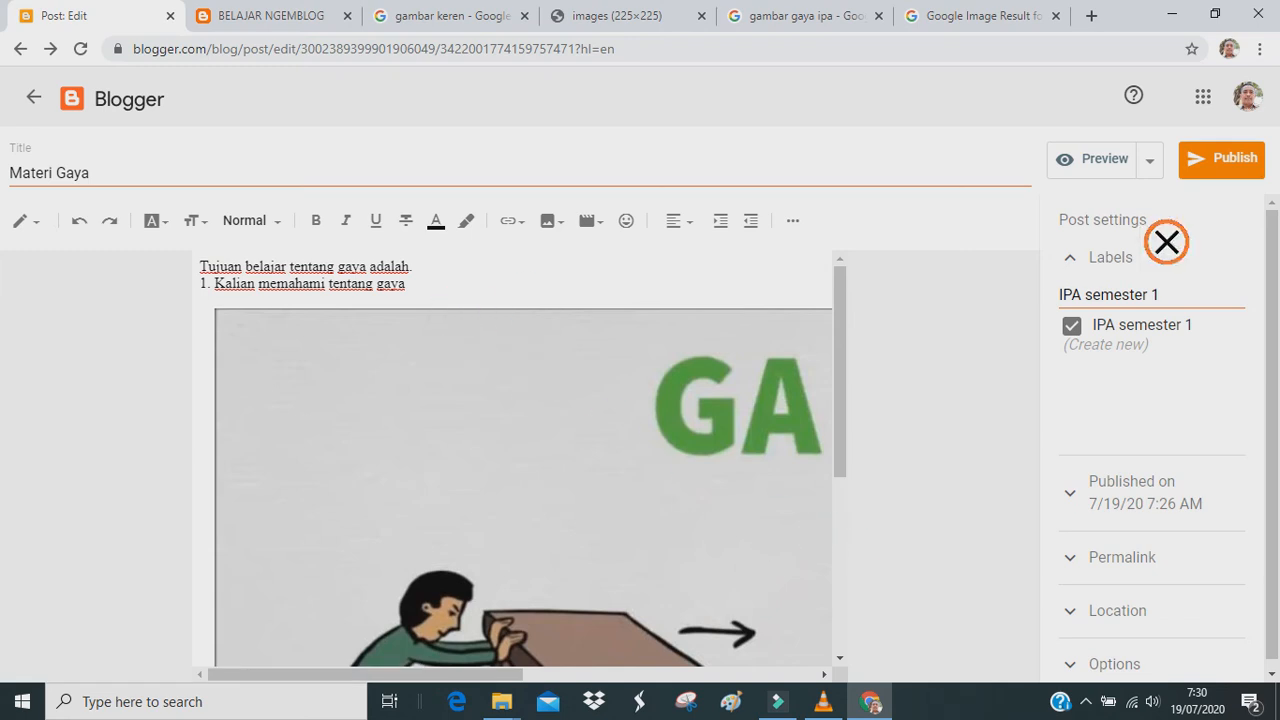
left_click(1230, 165)
left_click(725, 425)
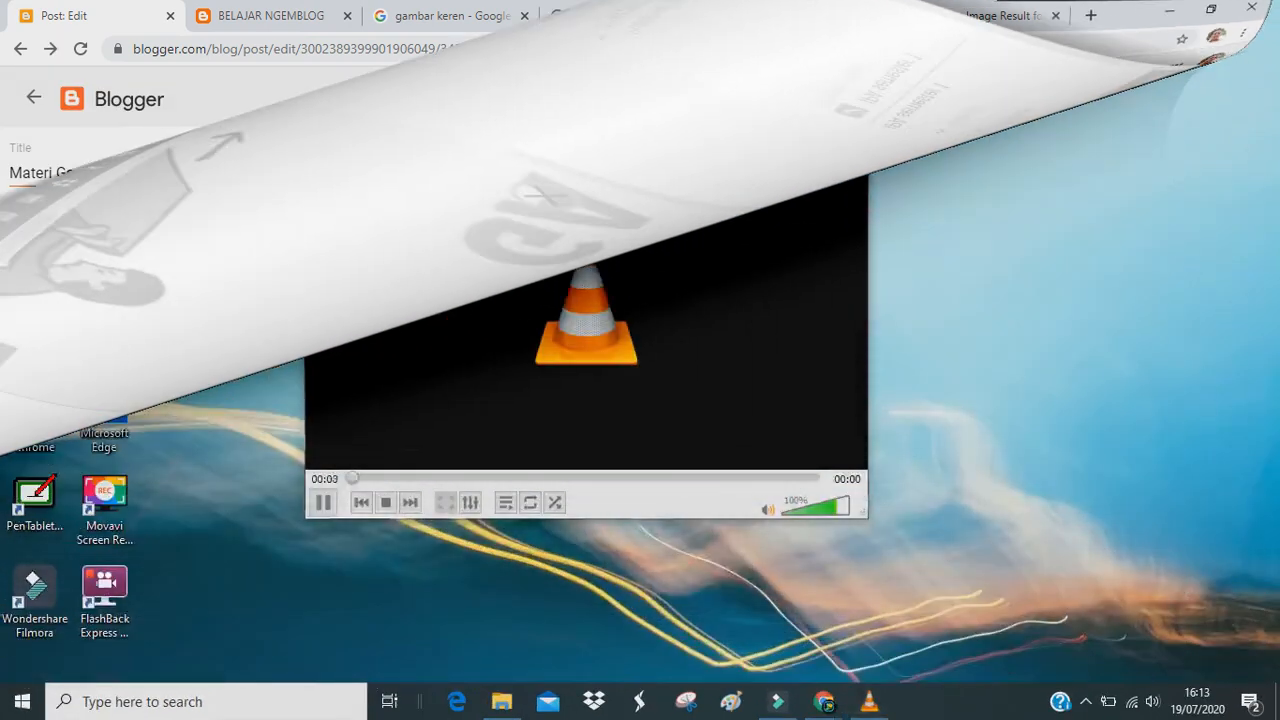
Switch to the other Chrome window showing daringcovid19.blogspot.com and look through the entries from Materi Gaya to Posting PertamaKu.
left_click(855, 708)
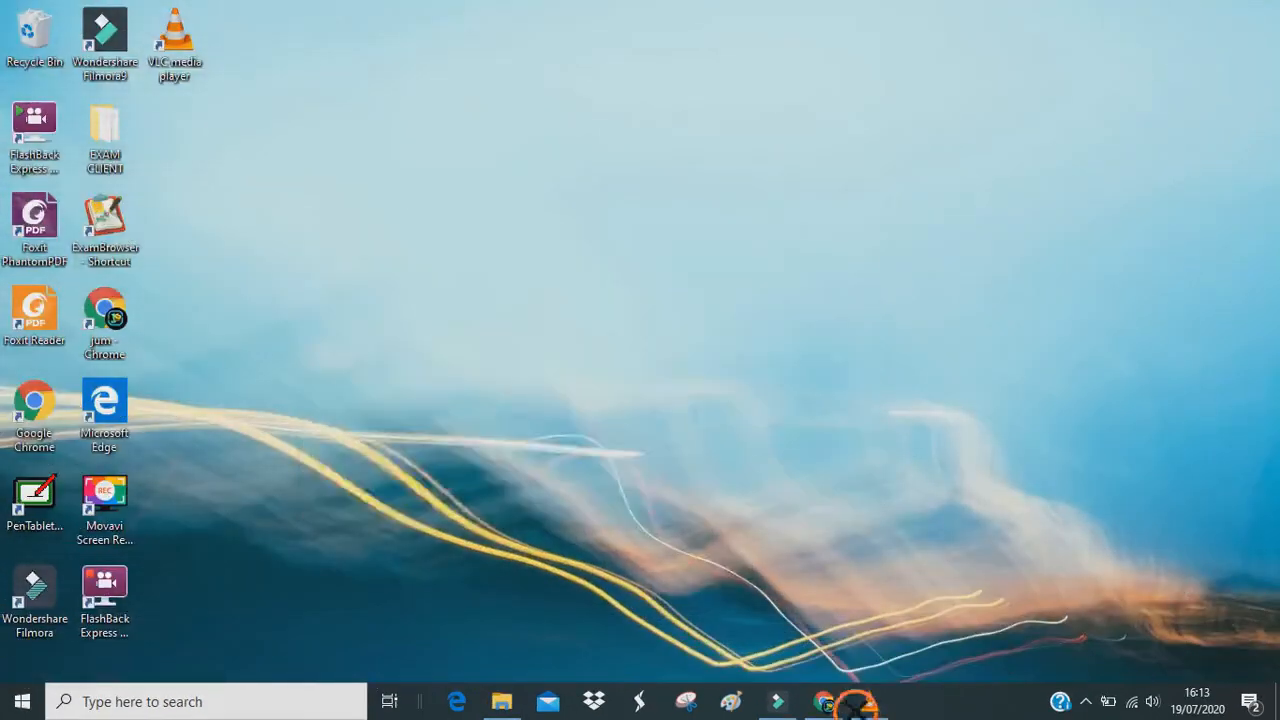
left_click(830, 703)
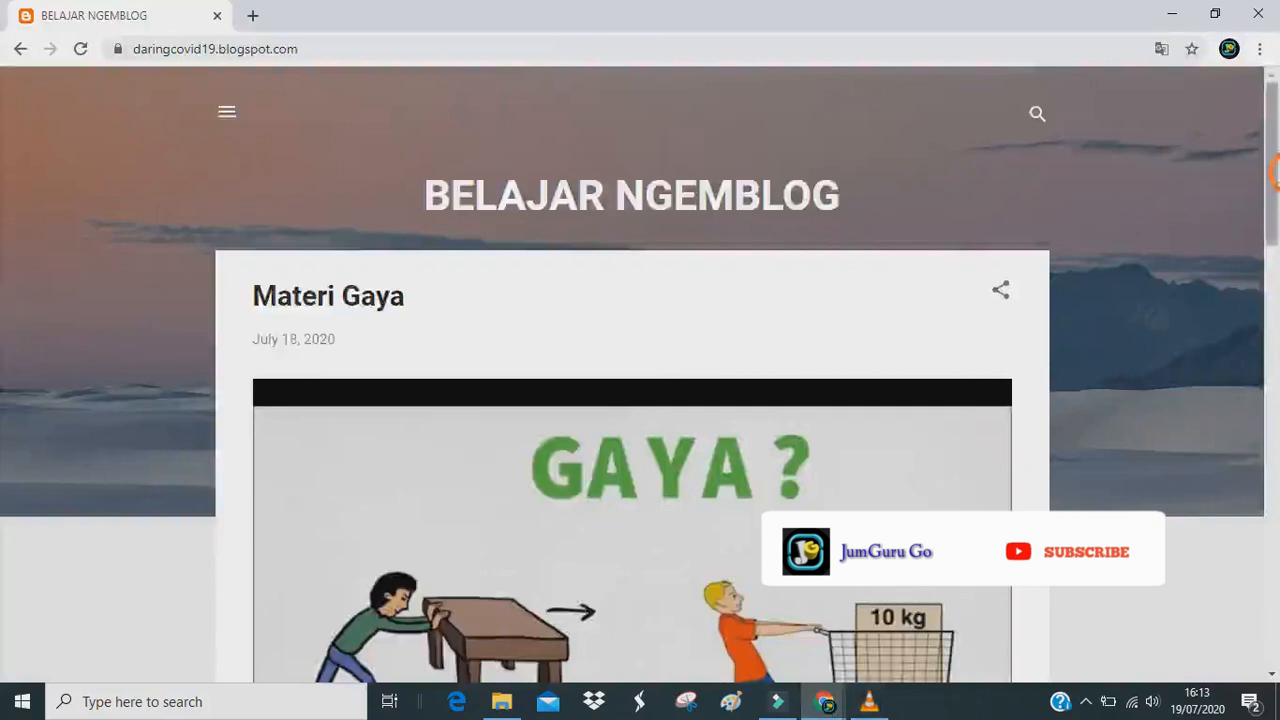
scroll(1042, 365, "down", 7)
left_click(1000, 318)
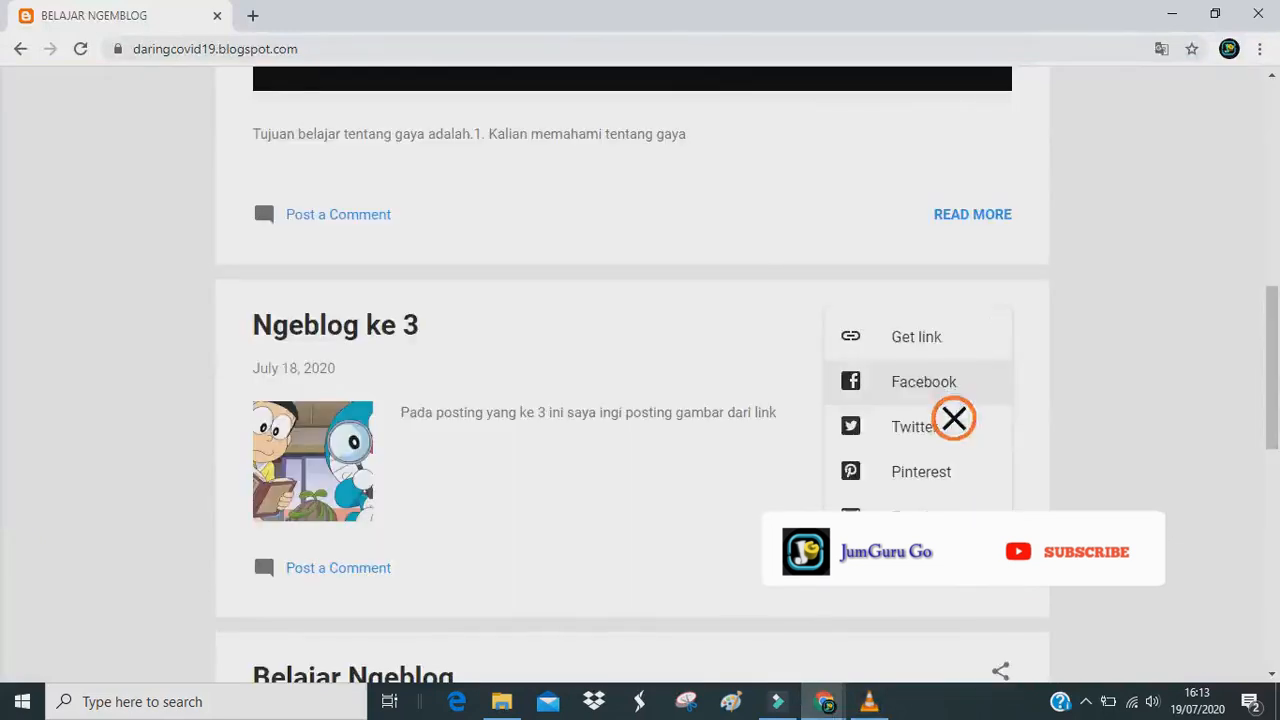
left_click_drag(1272, 334, 1272, 395)
left_click(1002, 446)
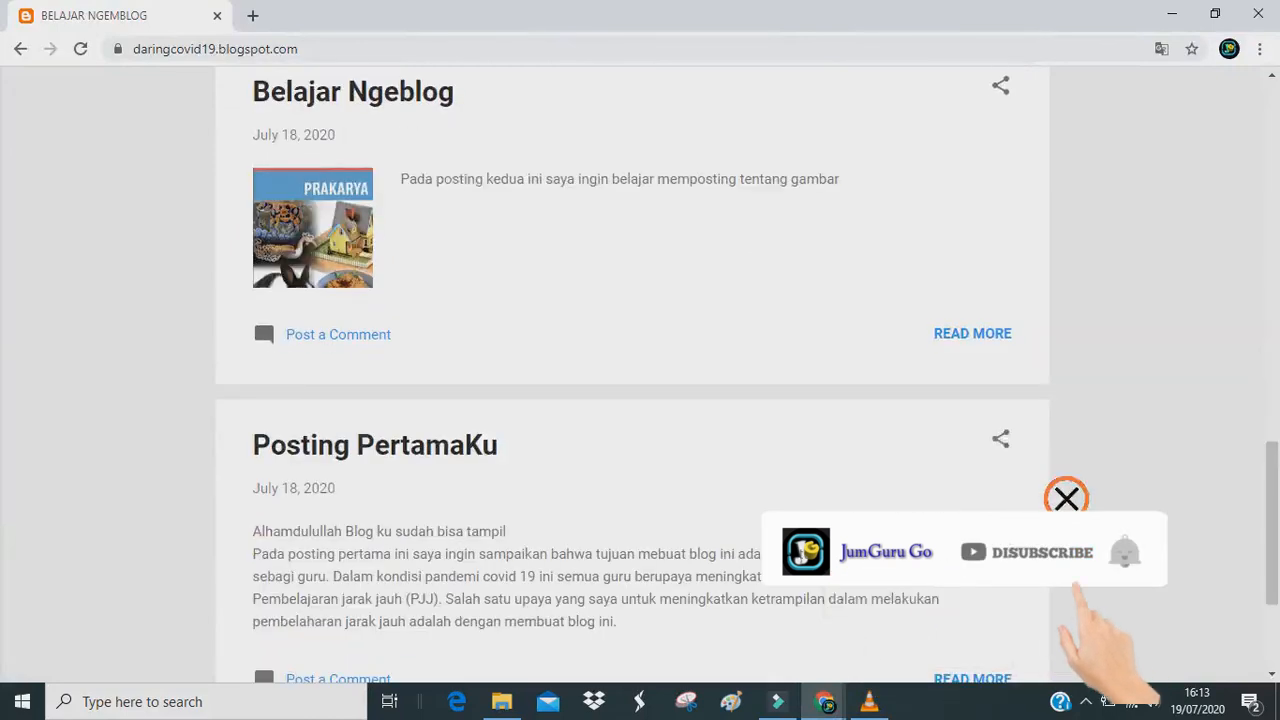
left_click(1003, 441)
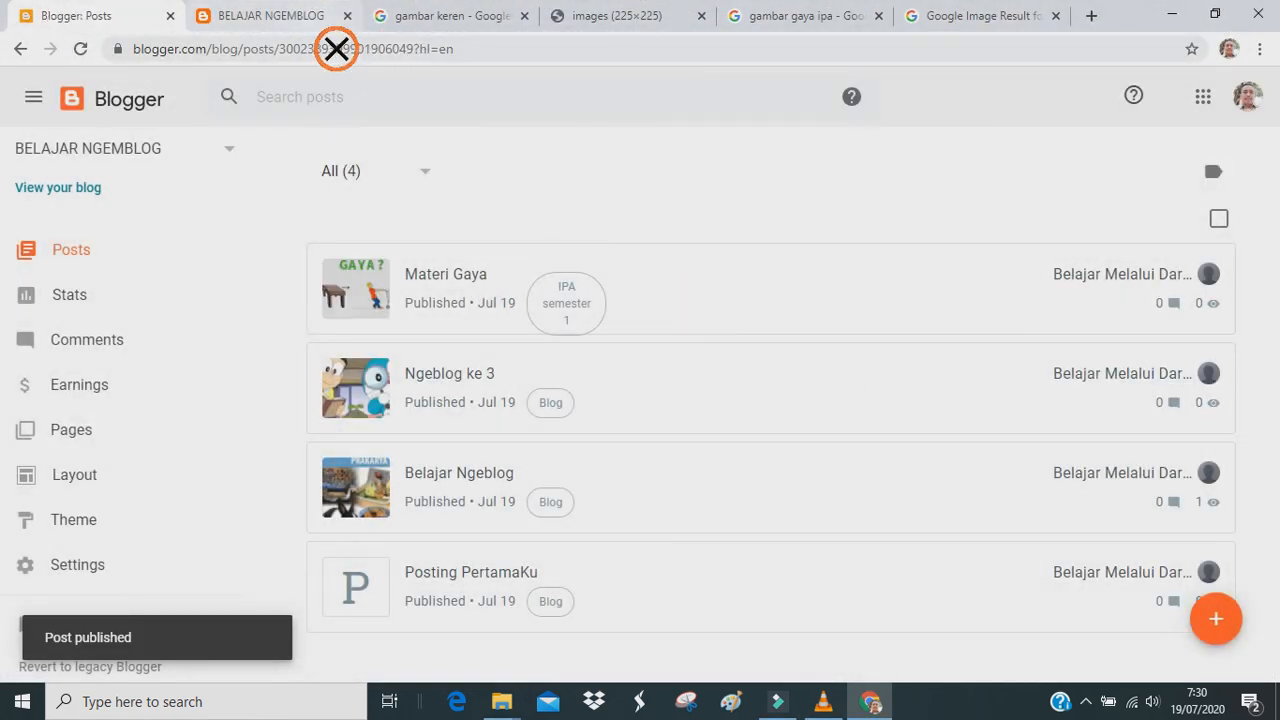
Switch from the Blogger post list to the live BELAJAR NGEMBLOG tab and check the published posts on the home page.
left_click(302, 17)
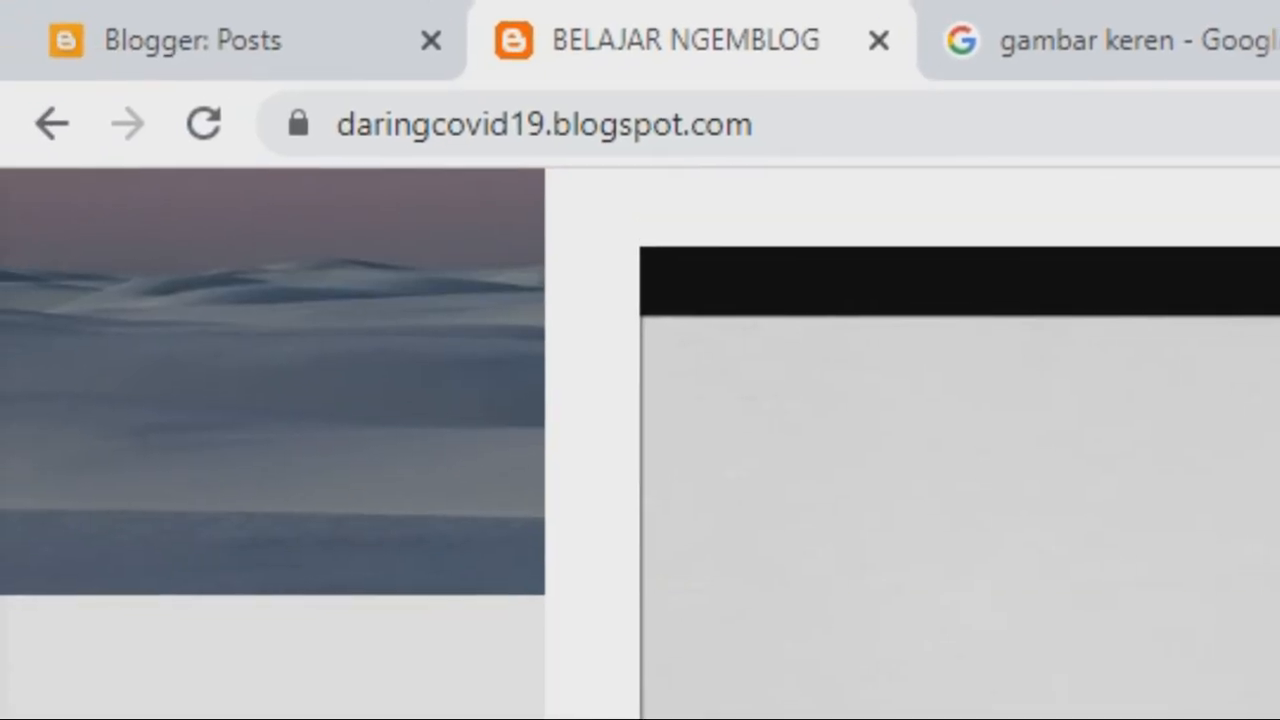
scroll(900, 450, "down", 10)
scroll(900, 450, "down", 2)
scroll(900, 450, "up", 15)
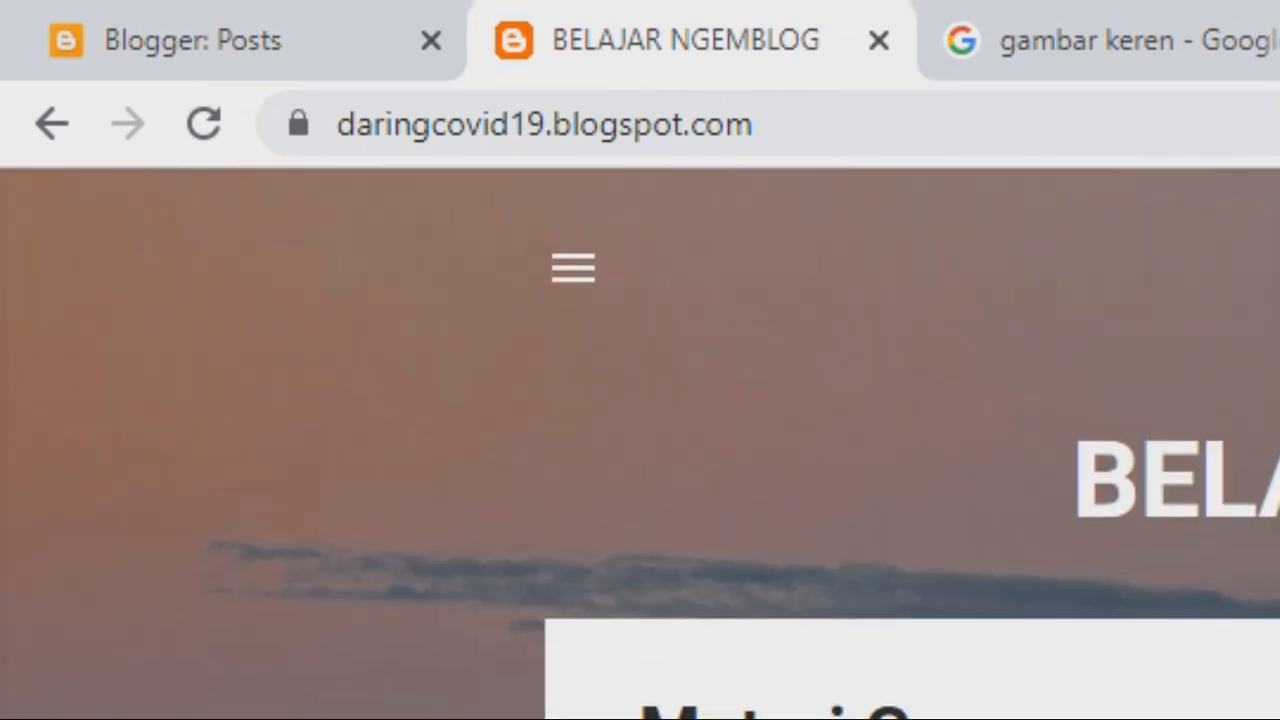
scroll(640, 443, "down", 10)
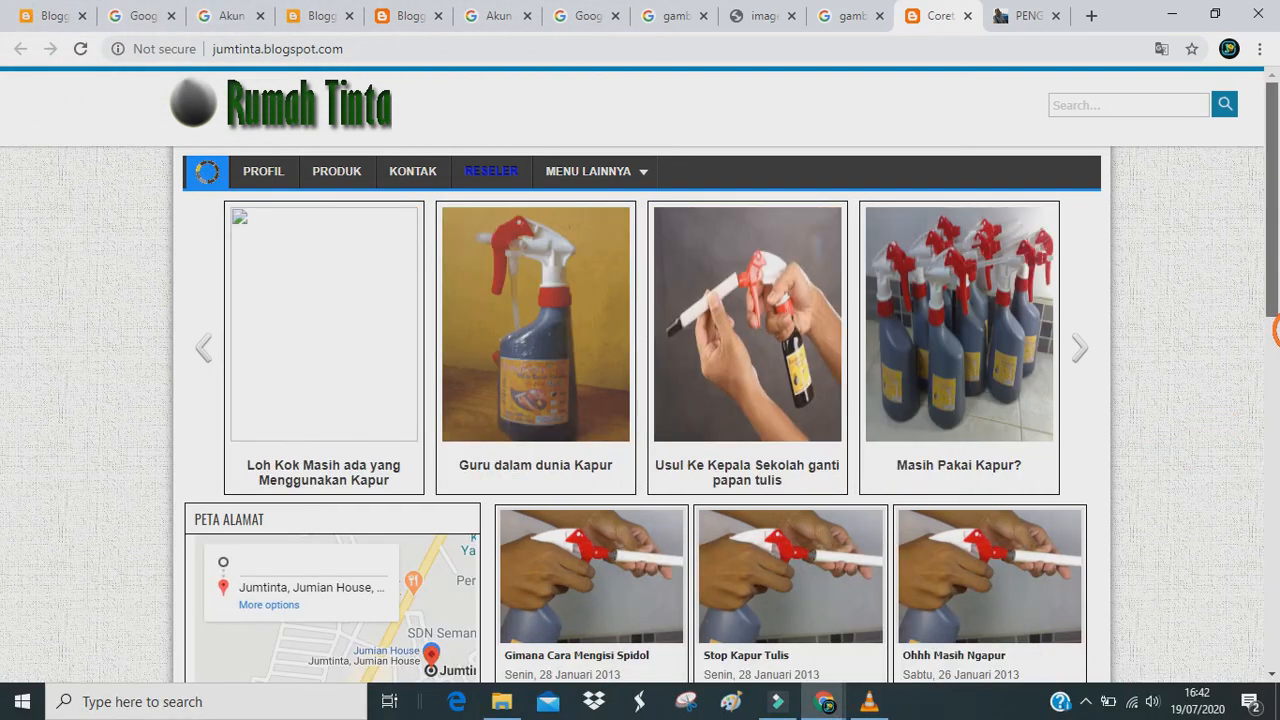
Look over the example blogs jumtinta.blogspot.com and jumguru.blogspot.com, examining their layouts, posts and sidebars.
scroll(1276, 330, "down", 1)
scroll(1276, 237, "up", 1)
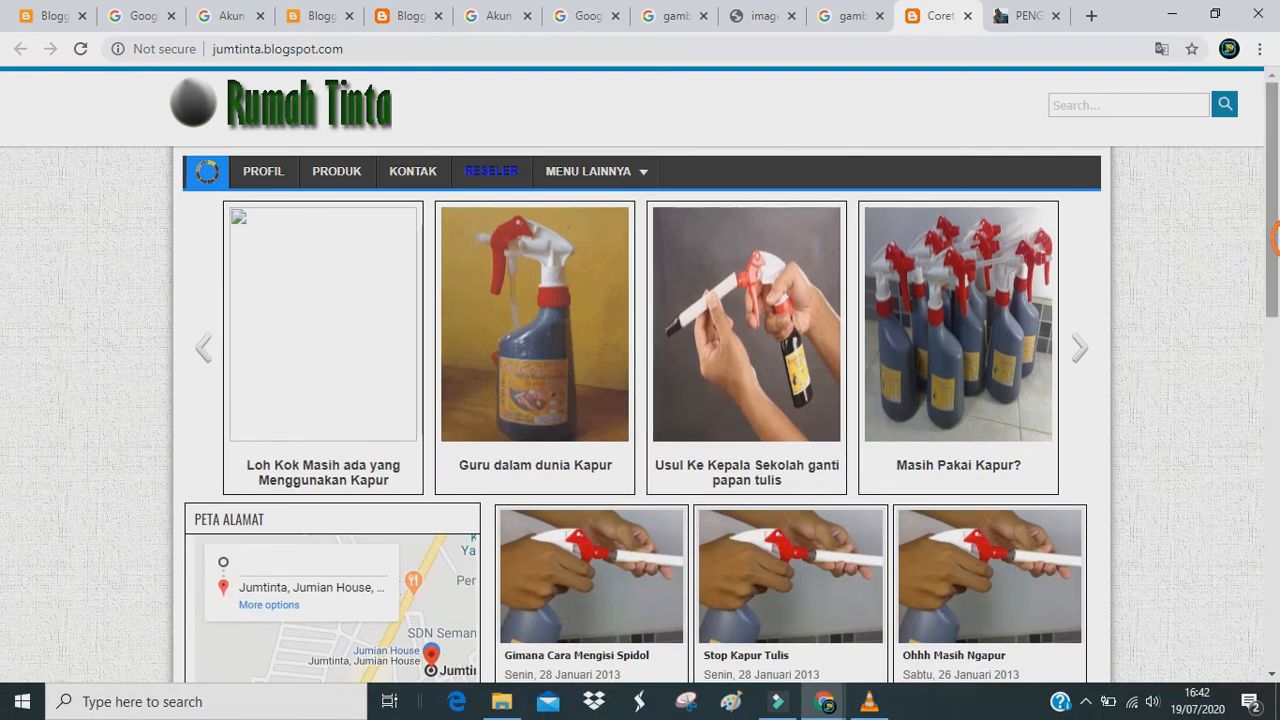
left_click(1043, 34)
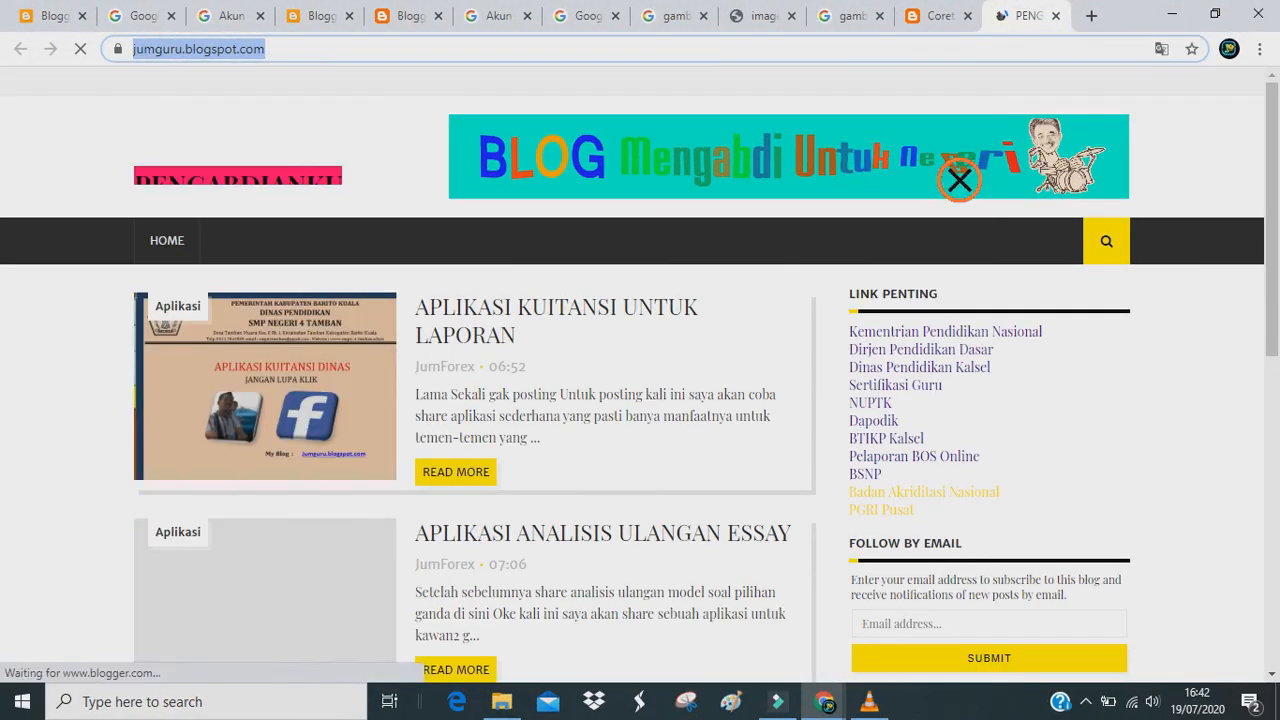
scroll(955, 546, "down", 1)
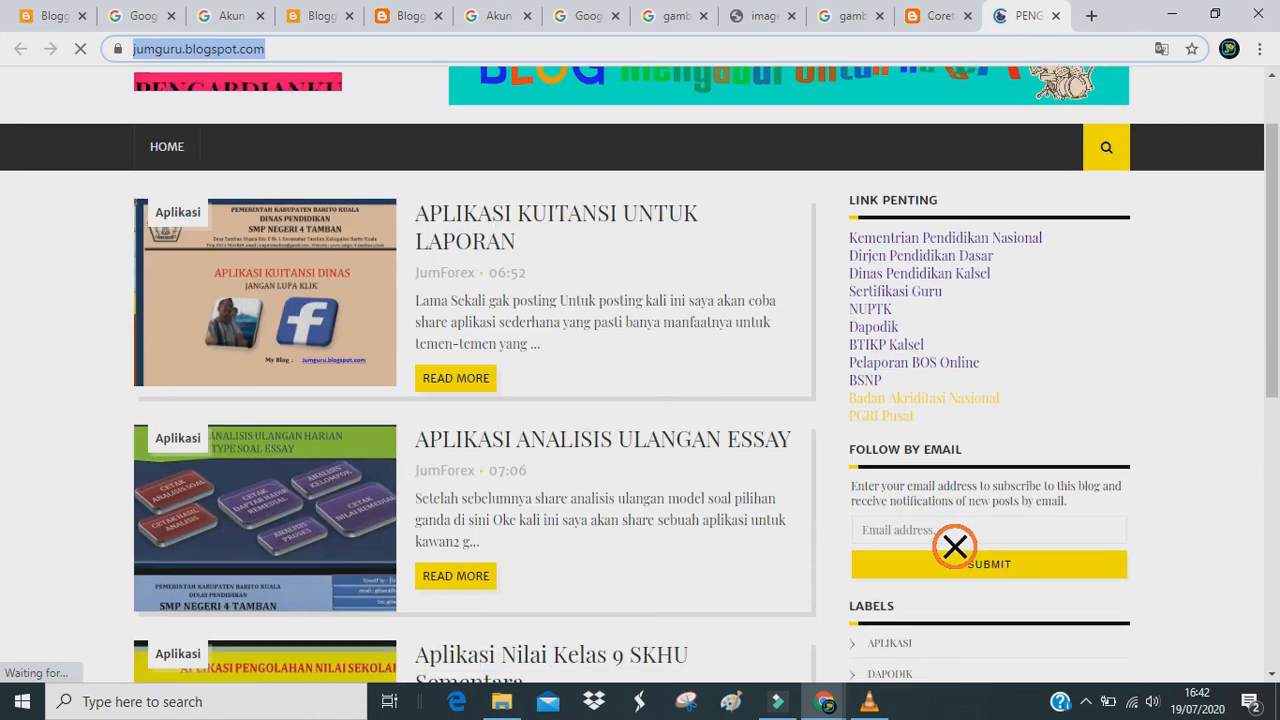
scroll(940, 440, "down", 2)
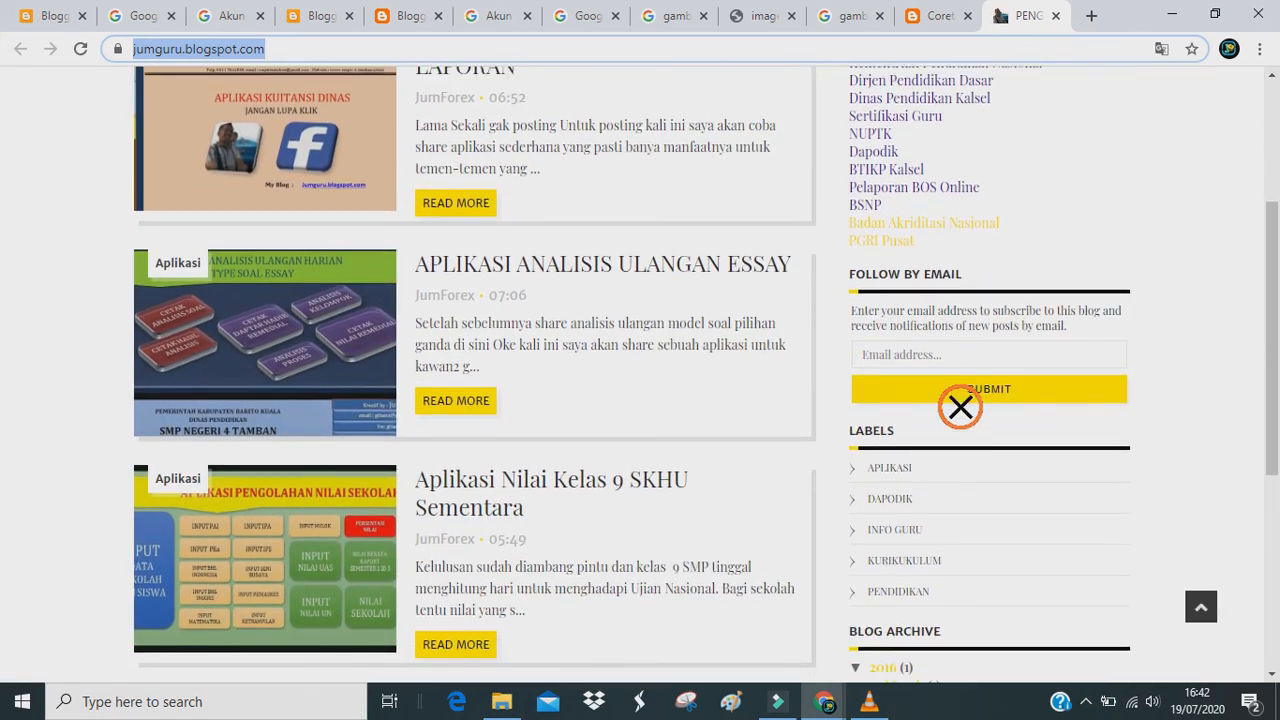
scroll(1056, 134, "up", 3)
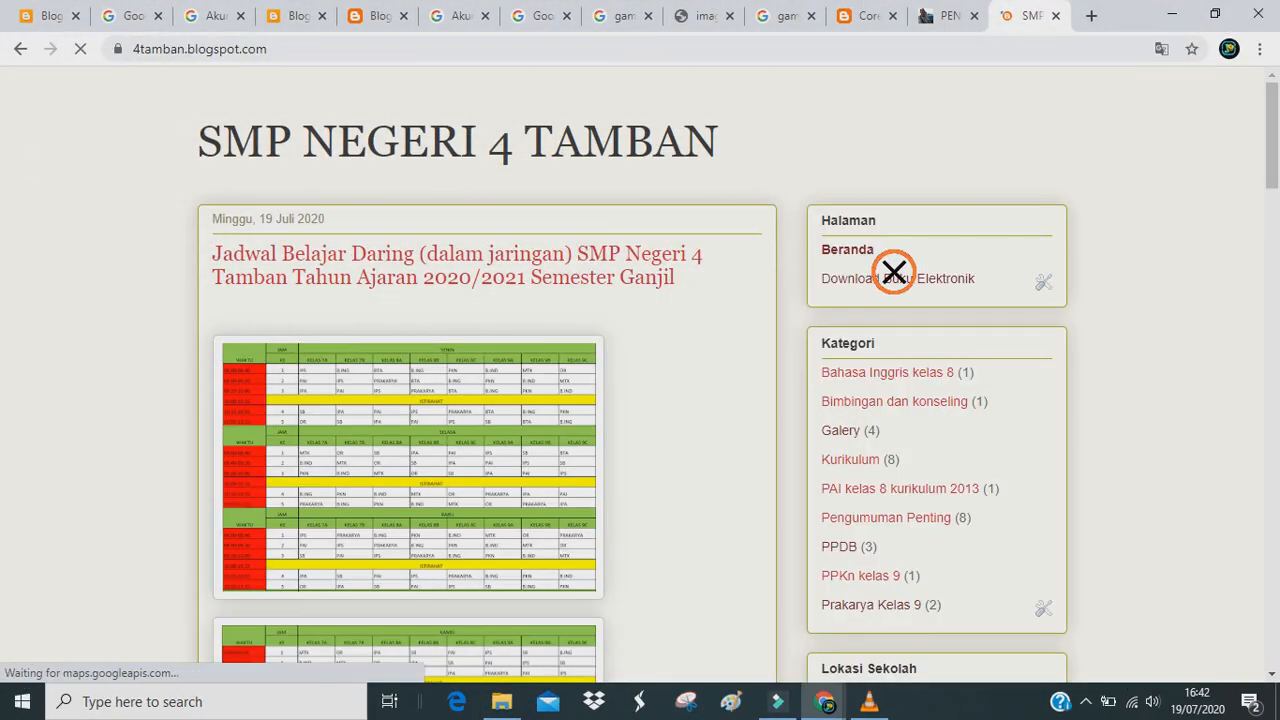
Look through the school blog 4tamban.blogspot.com, including its online lesson schedule, categories and contributor list.
scroll(1276, 205, "down", 8)
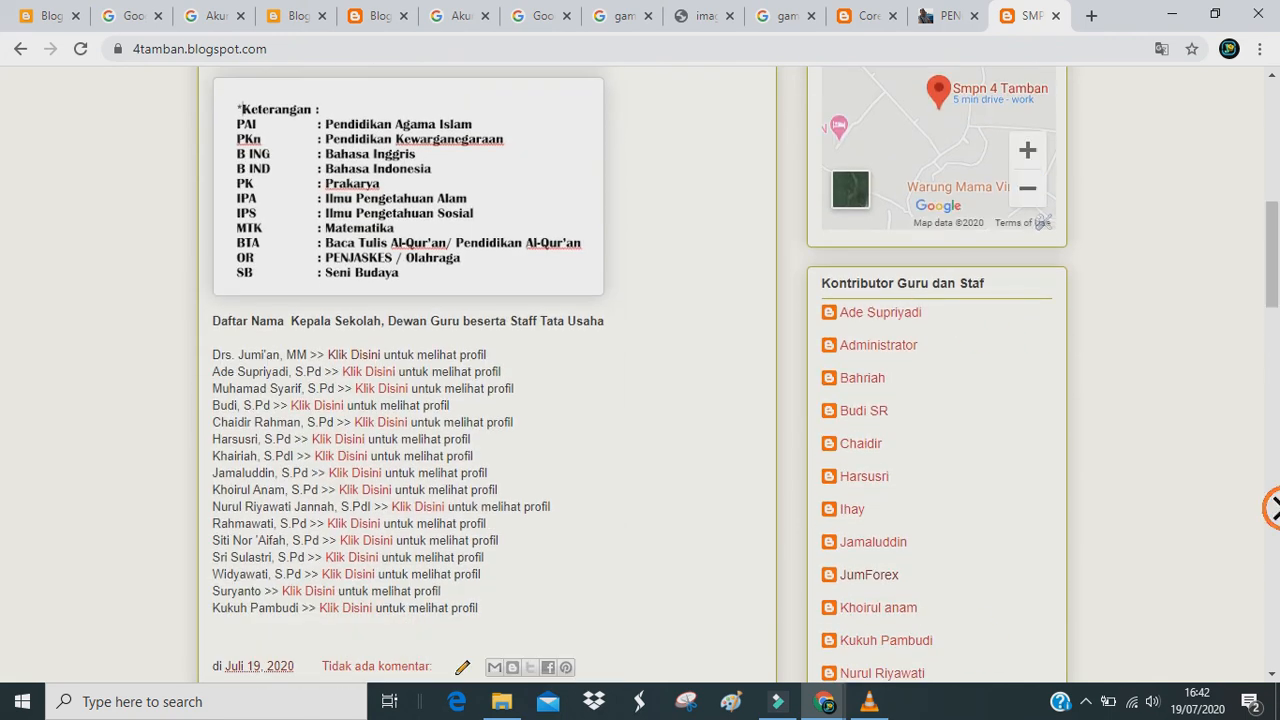
scroll(1273, 371, "down", 4)
scroll(1274, 400, "up", 15)
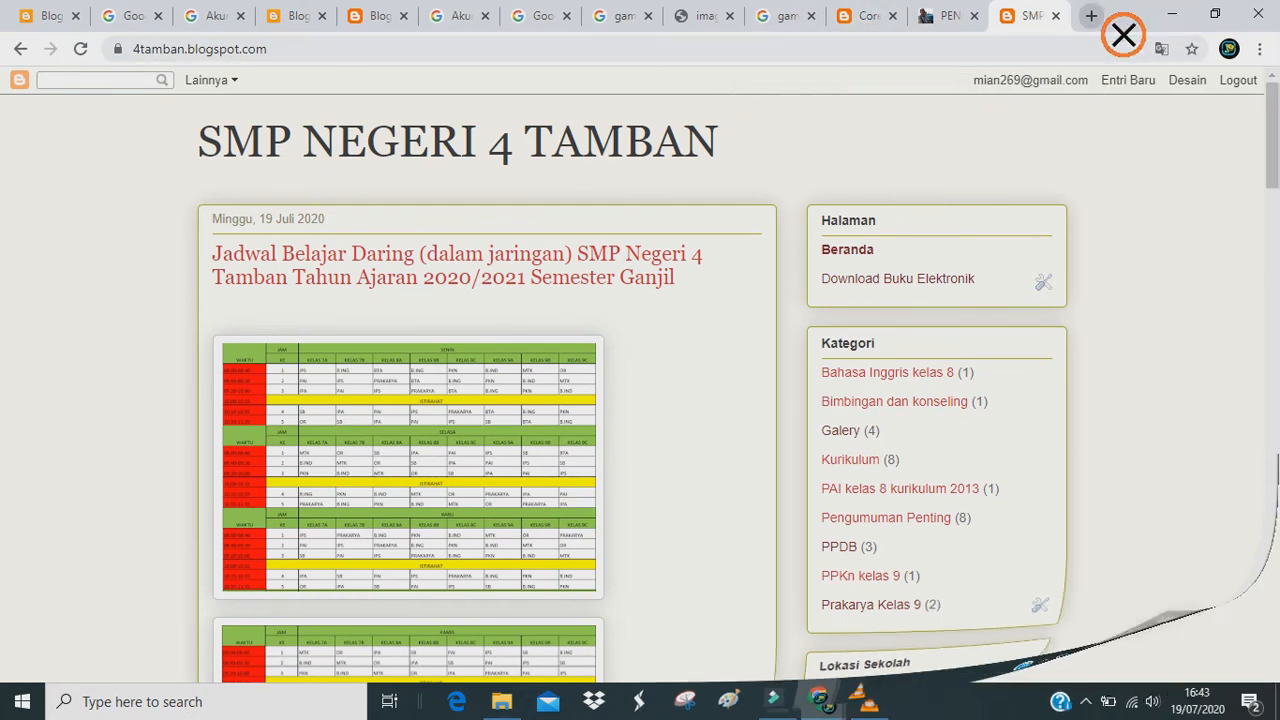
Open jumforex.blogspot.com in a new tab and look over its home page.
type("x.blogspot.com")
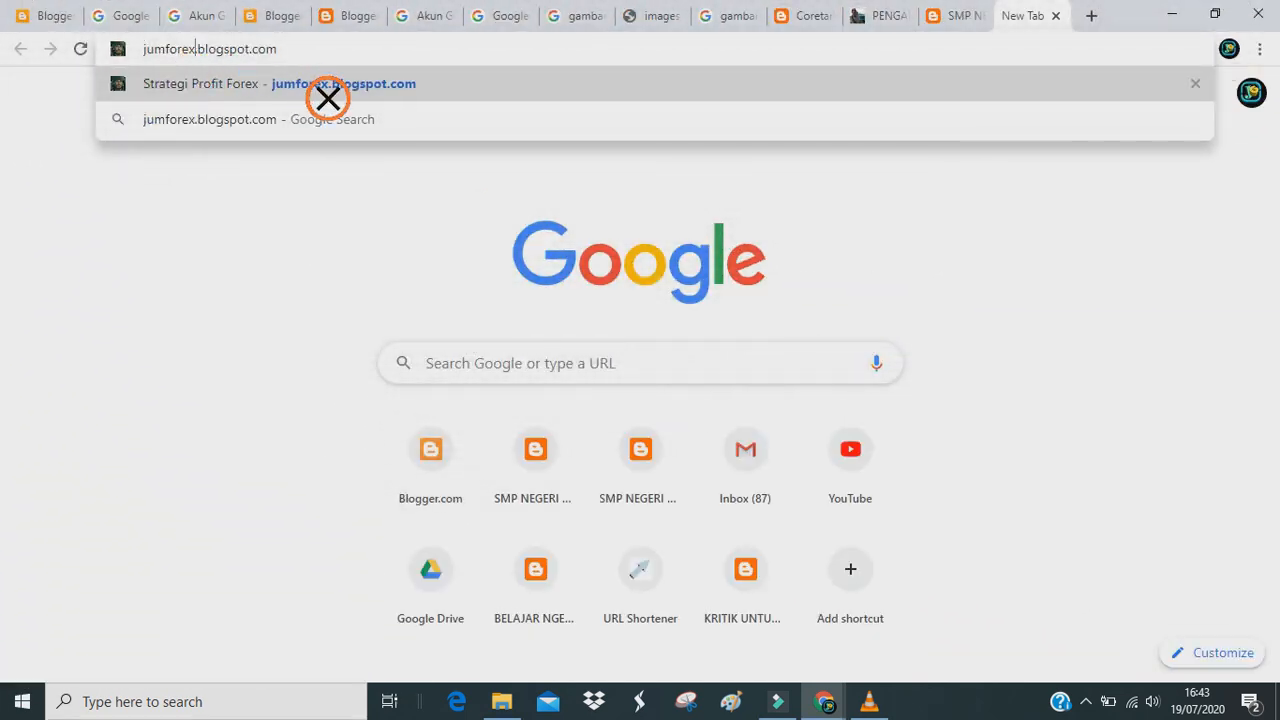
left_click(326, 95)
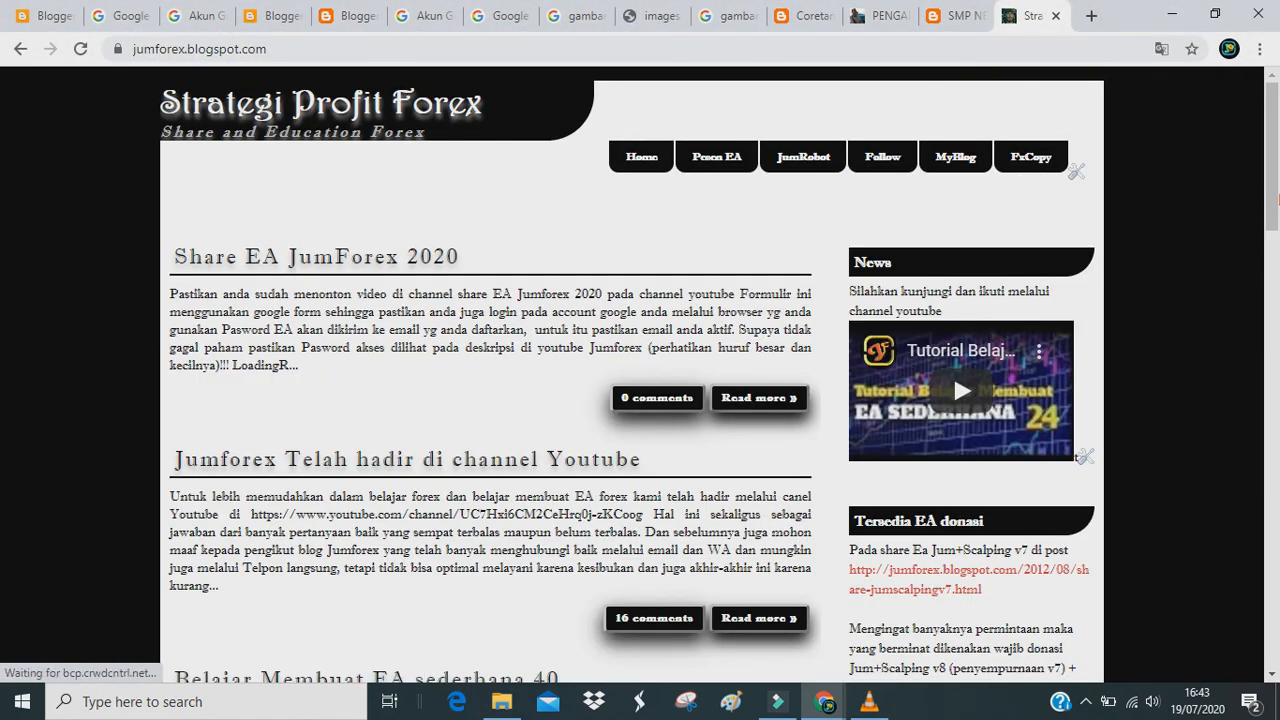
scroll(1190, 290, "down", 4)
scroll(1160, 330, "up", 4)
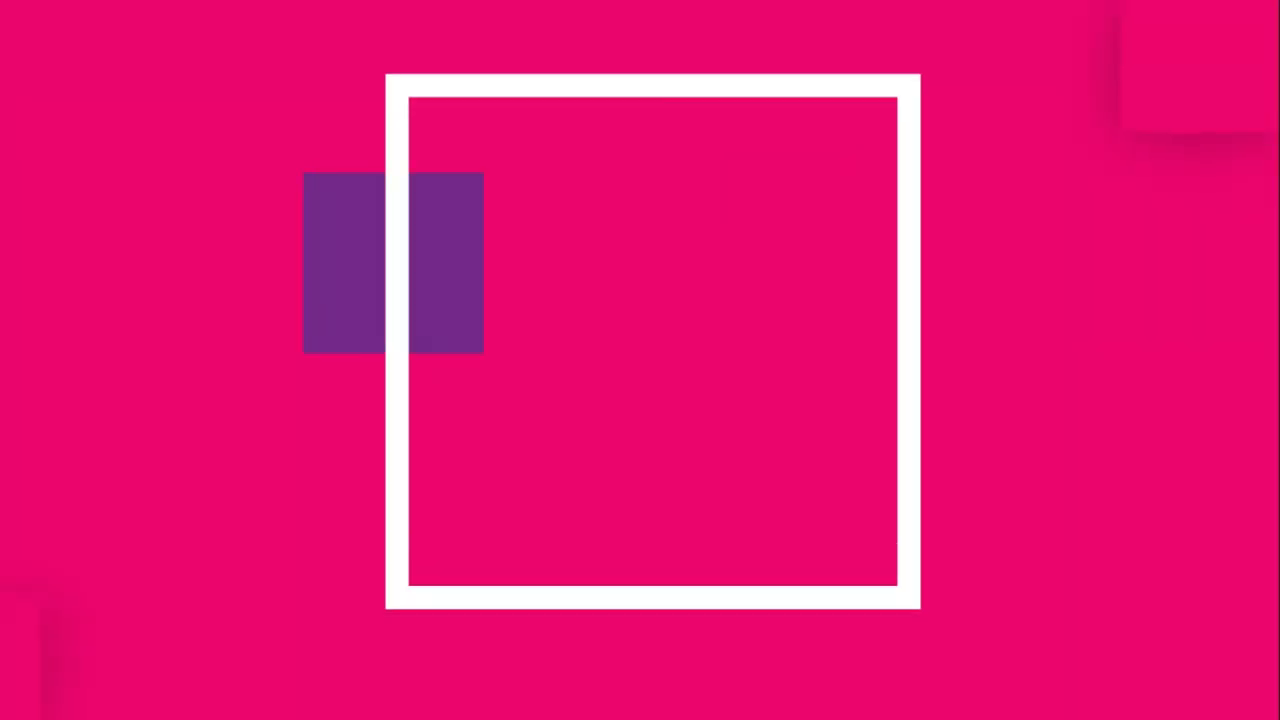